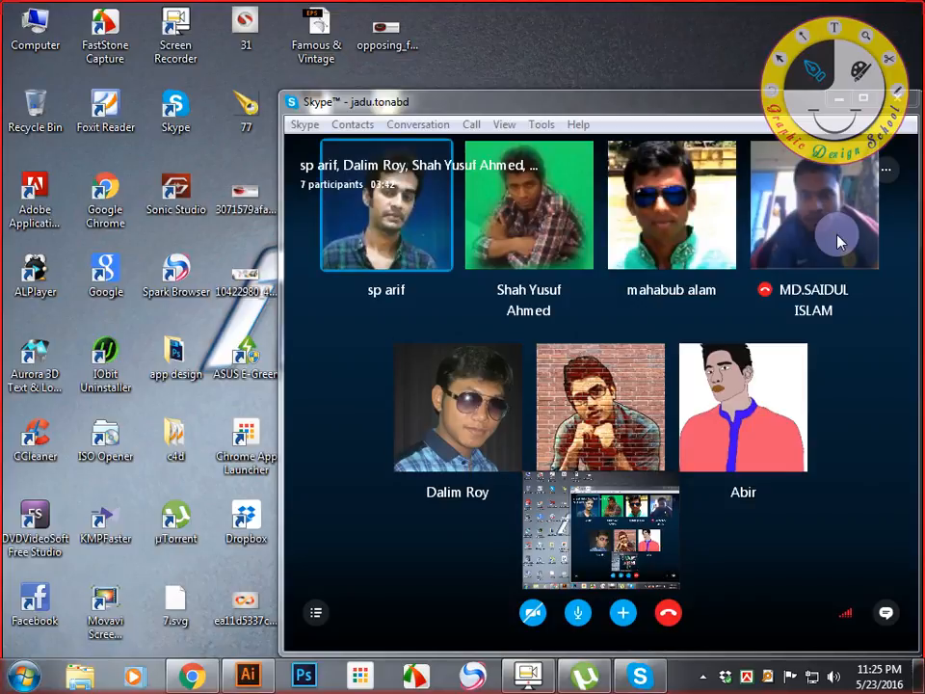
- Minimize the Skype call window and refresh the desktop several times
click(839, 99)
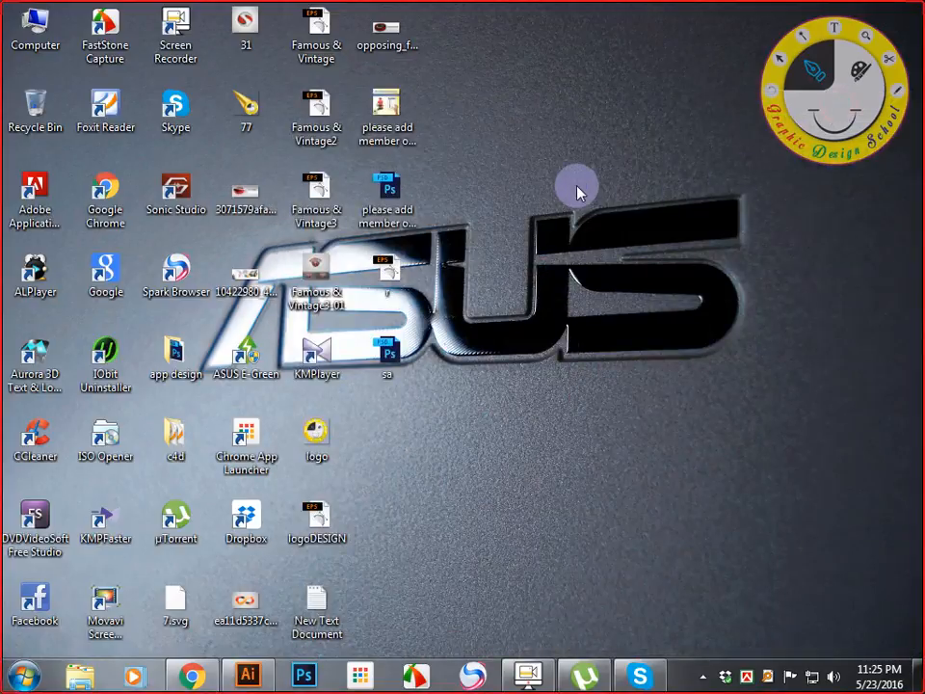
right_click(579, 191)
click(619, 262)
right_click(570, 148)
click(623, 228)
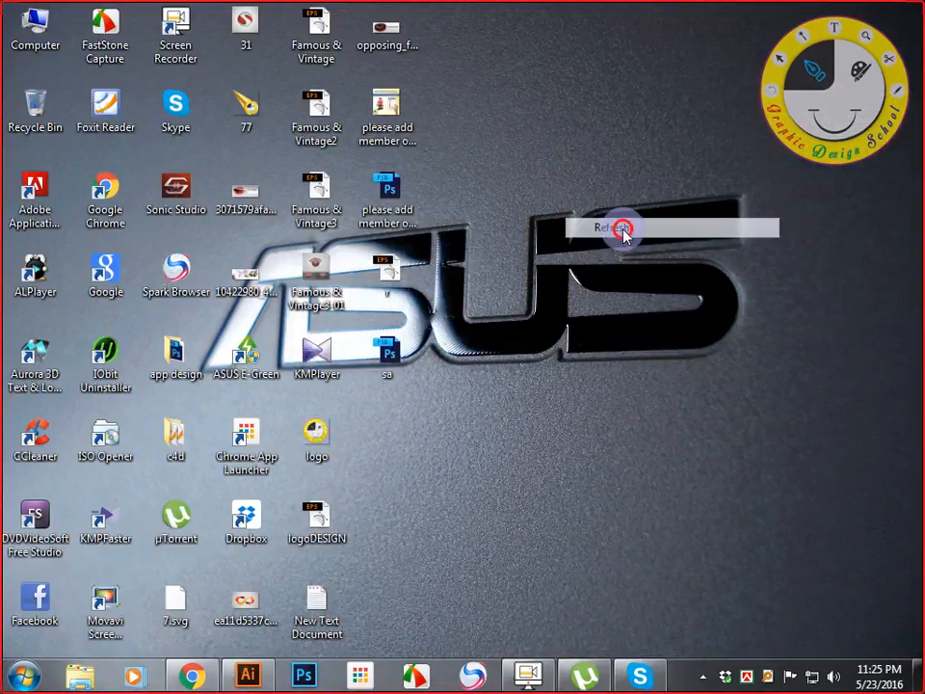
right_click(618, 215)
click(667, 287)
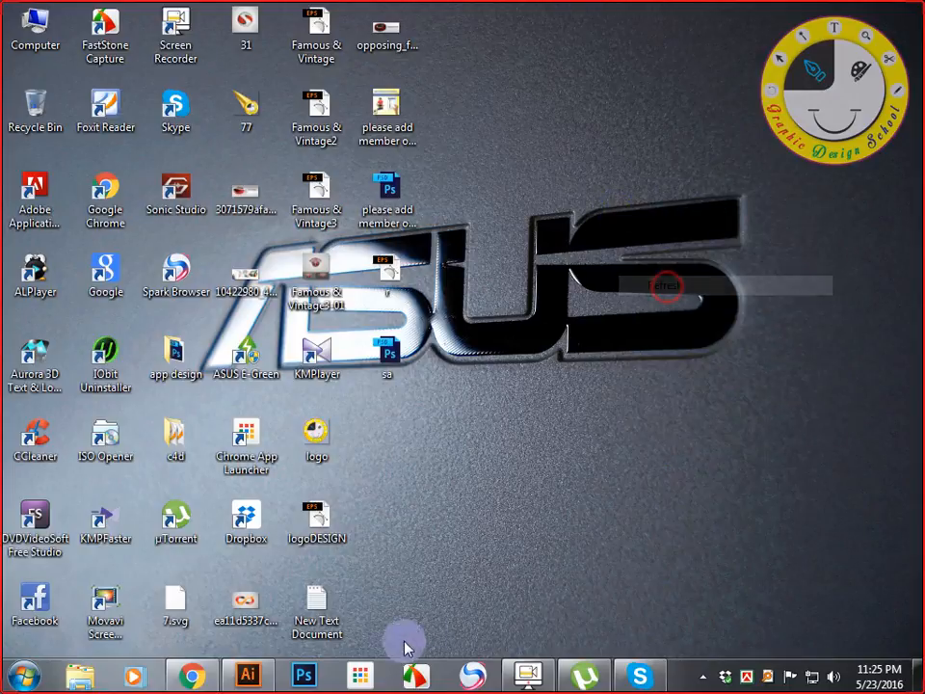
- Switch to Chrome, collapse the chat, and open the Graphic Design school public group by searching Facebook for "gr"
click(198, 677)
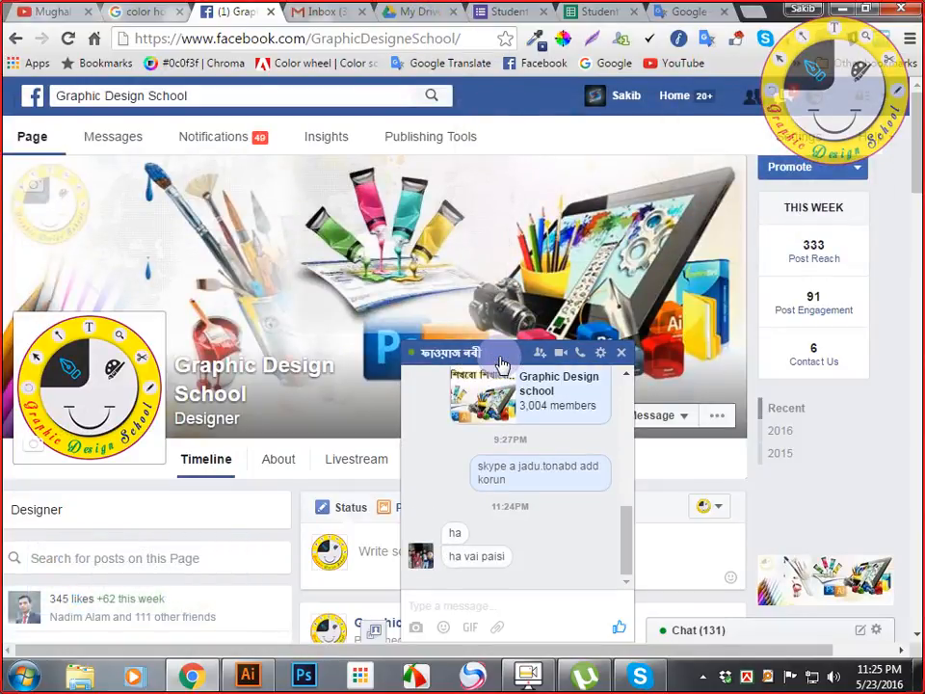
click(499, 358)
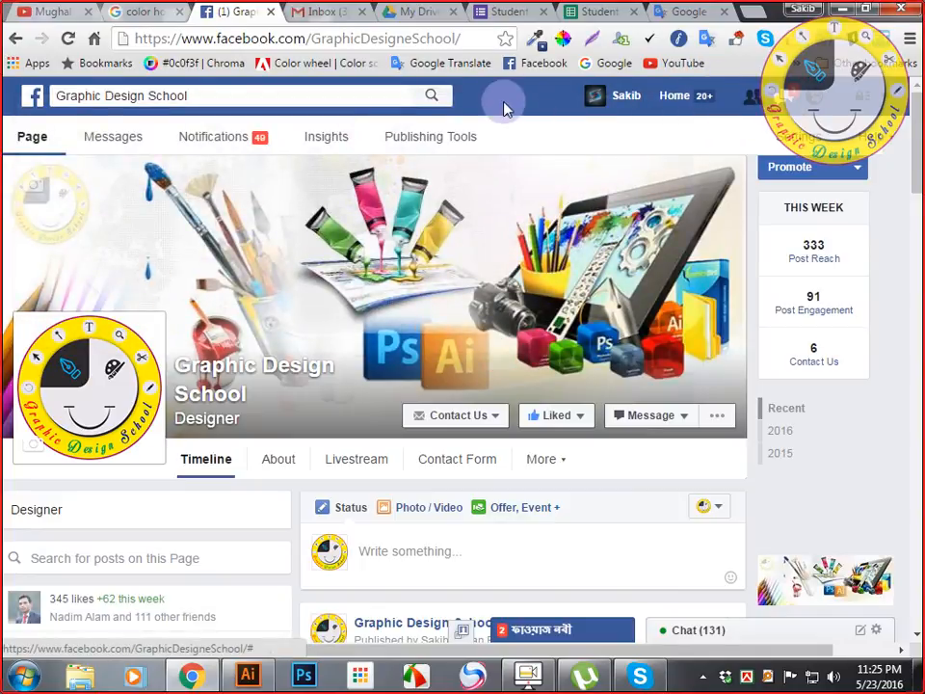
click(409, 94)
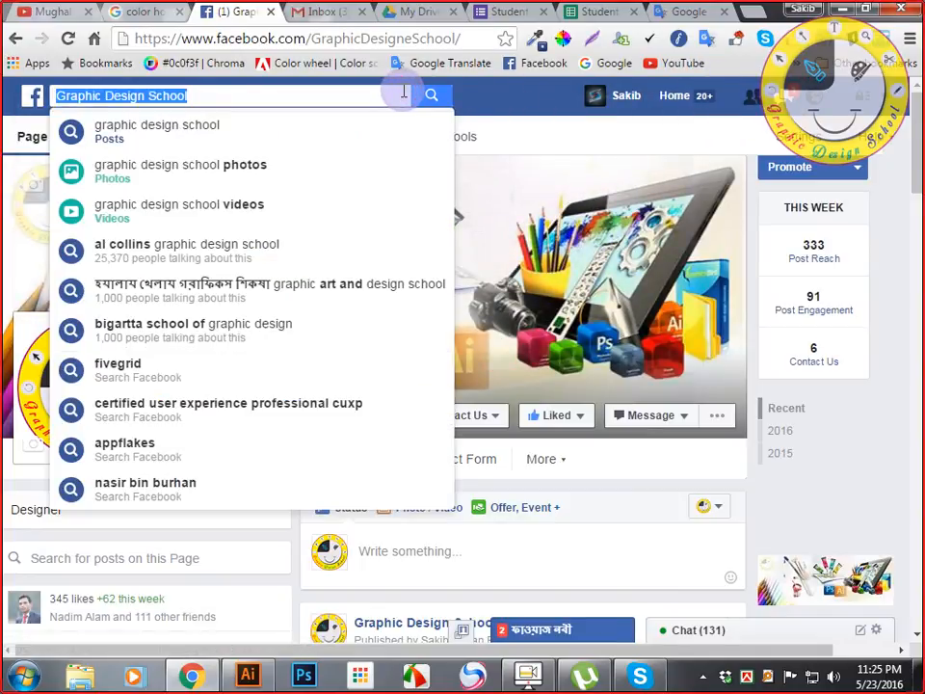
text(gr)
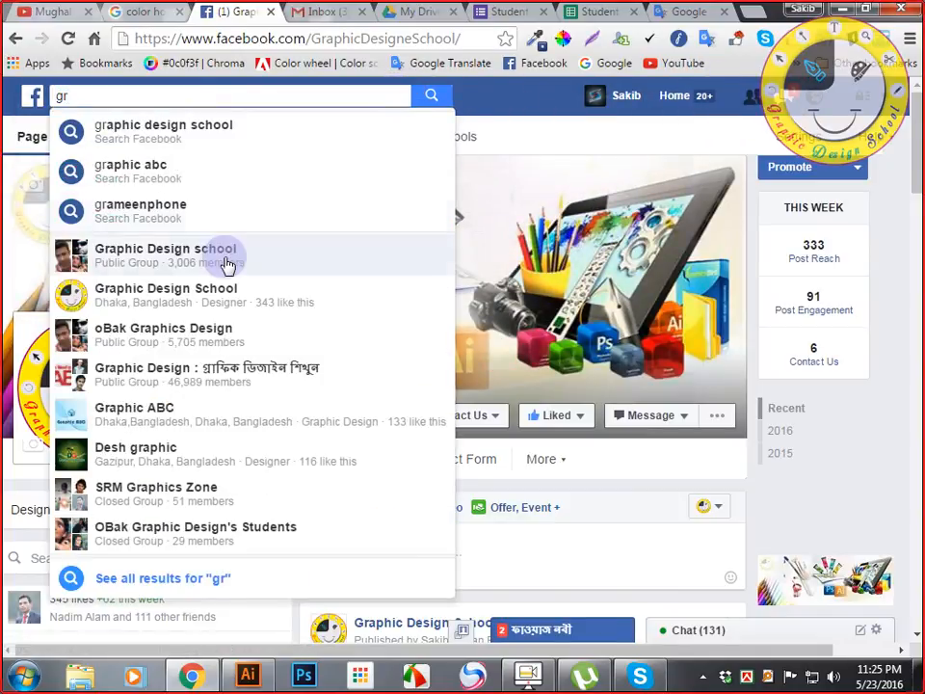
click(225, 261)
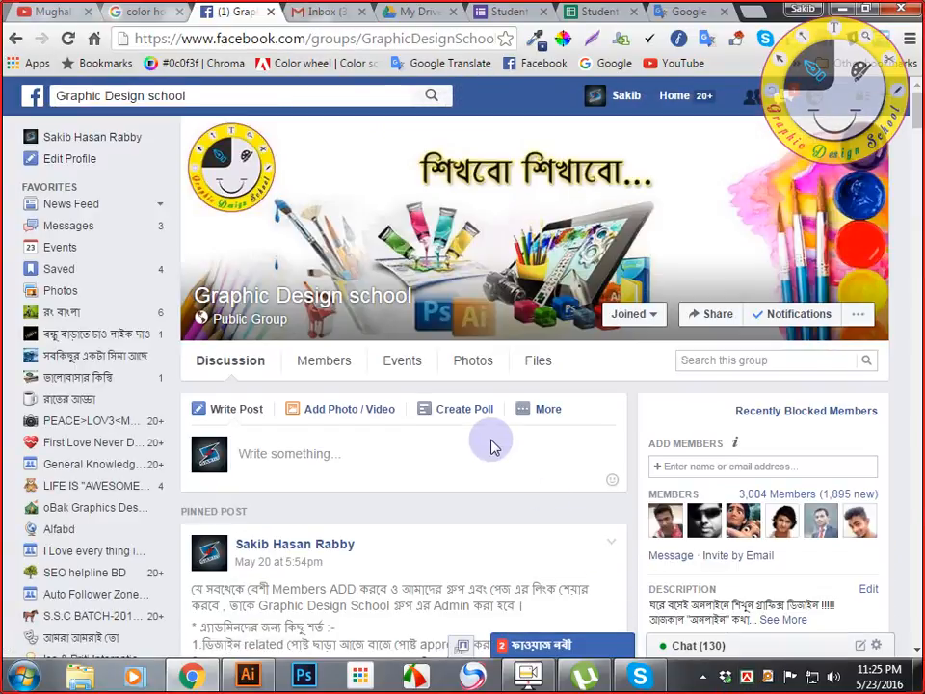
- Look through the group's feed for the post with four halftone spheres and examine the picture
scroll(504, 387, down, 1)
click(494, 354)
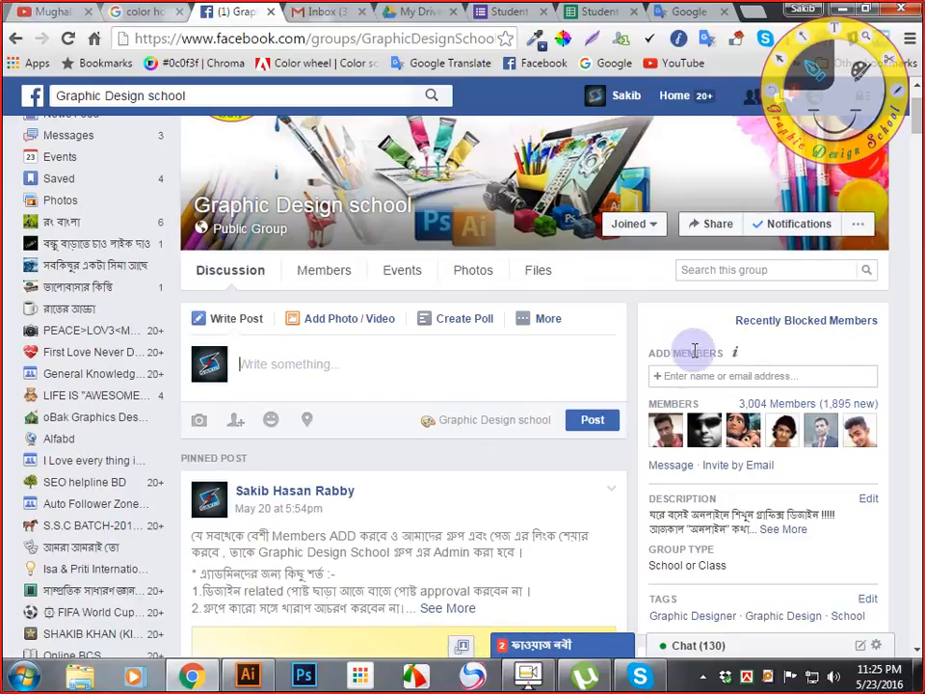
scroll(428, 385, down, 15)
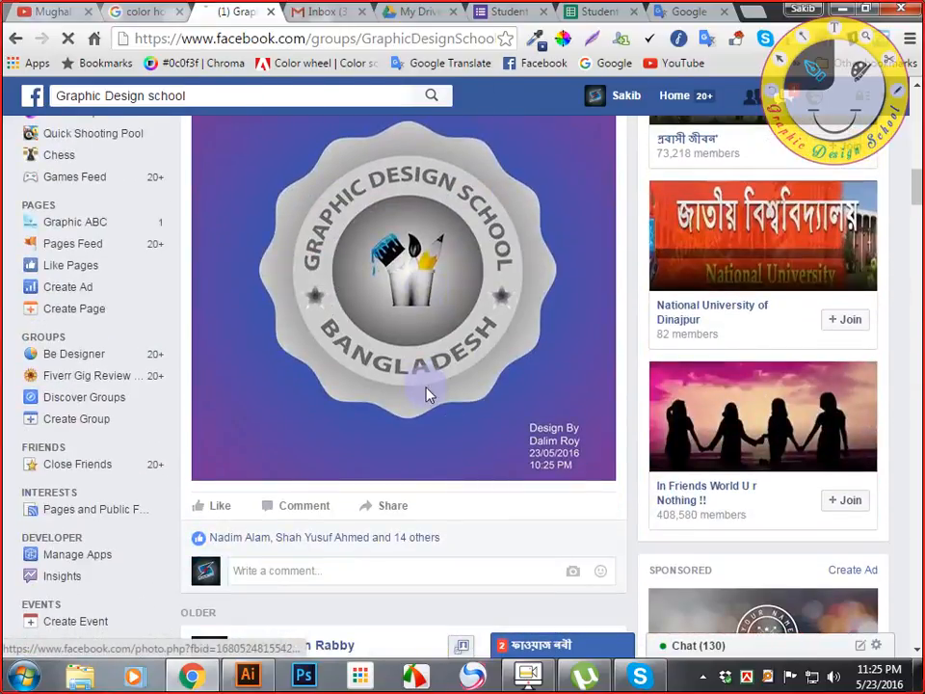
scroll(428, 396, down, 13)
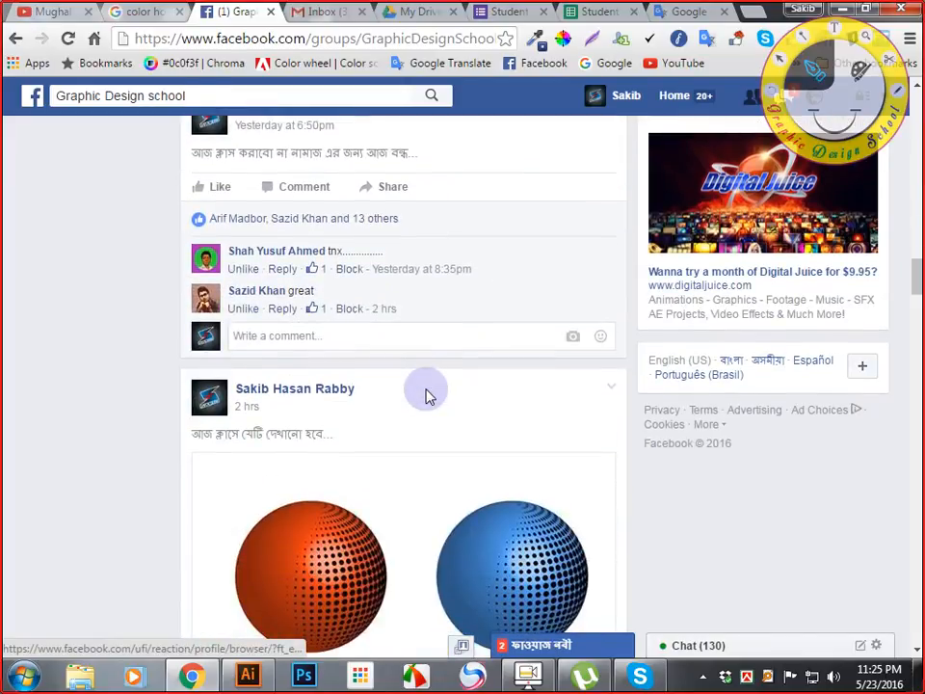
scroll(314, 247, up, 3)
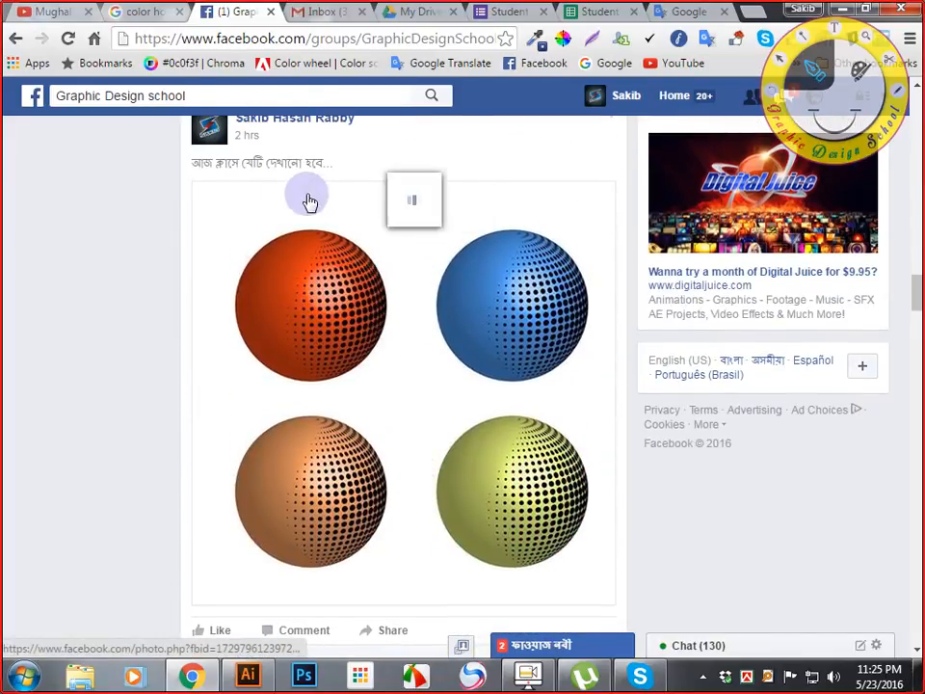
drag(559, 321, 376, 307)
scroll(374, 376, down, 1)
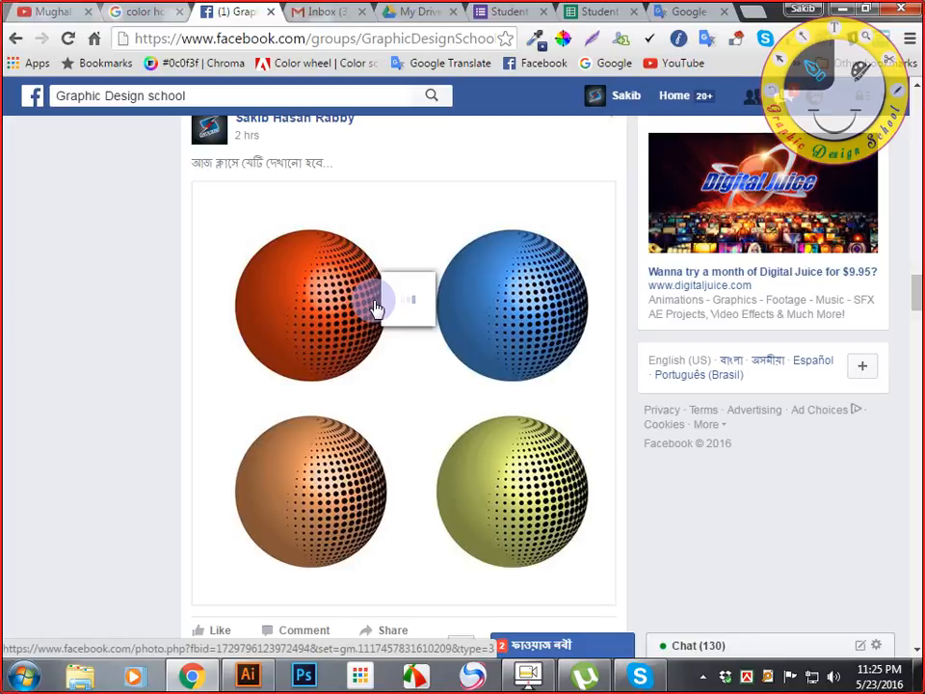
drag(377, 307, 720, 627)
scroll(491, 419, down, 1)
- Check the Skype call briefly and switch to the open file "3d color halftone in illustrator.eps" in Illustrator
click(641, 675)
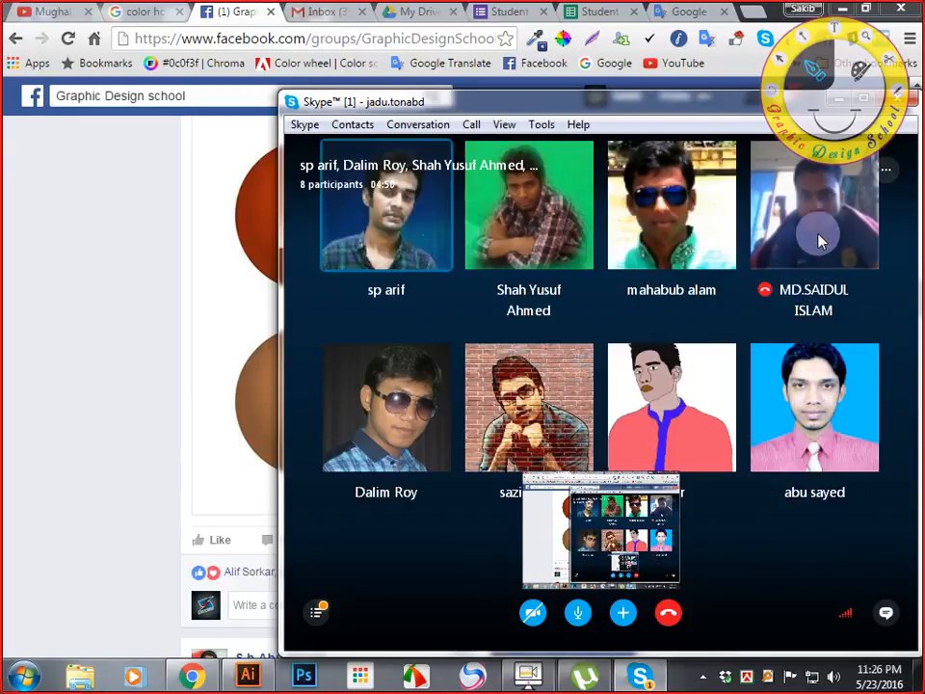
click(838, 98)
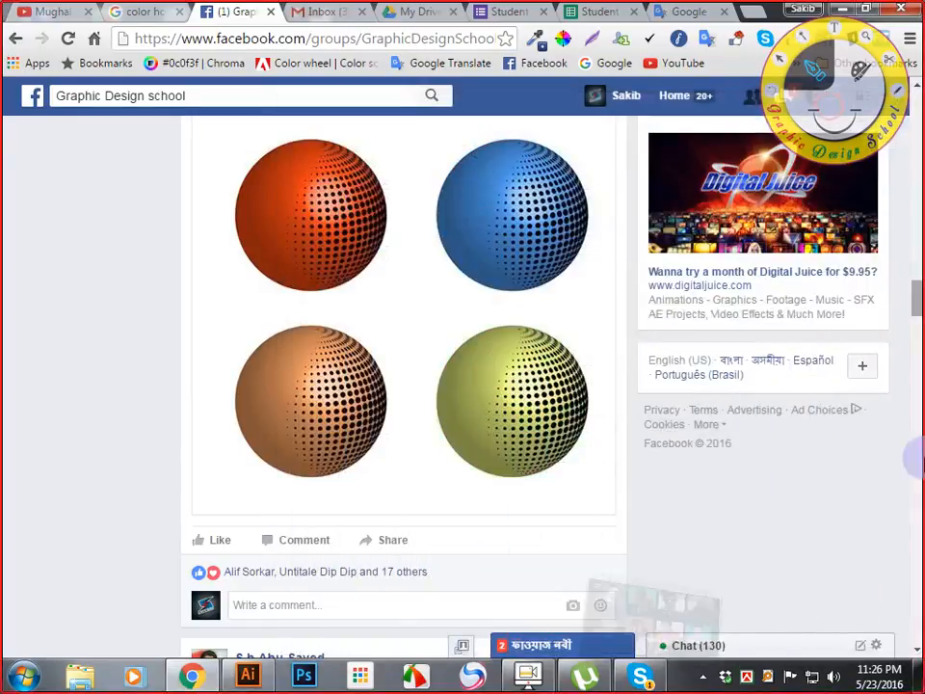
click(839, 9)
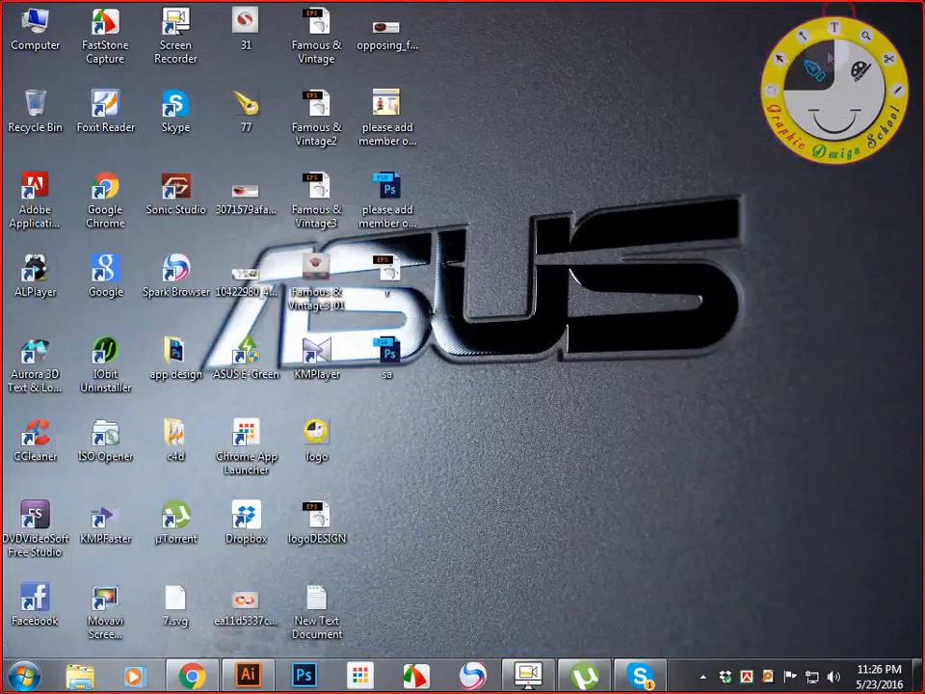
click(241, 682)
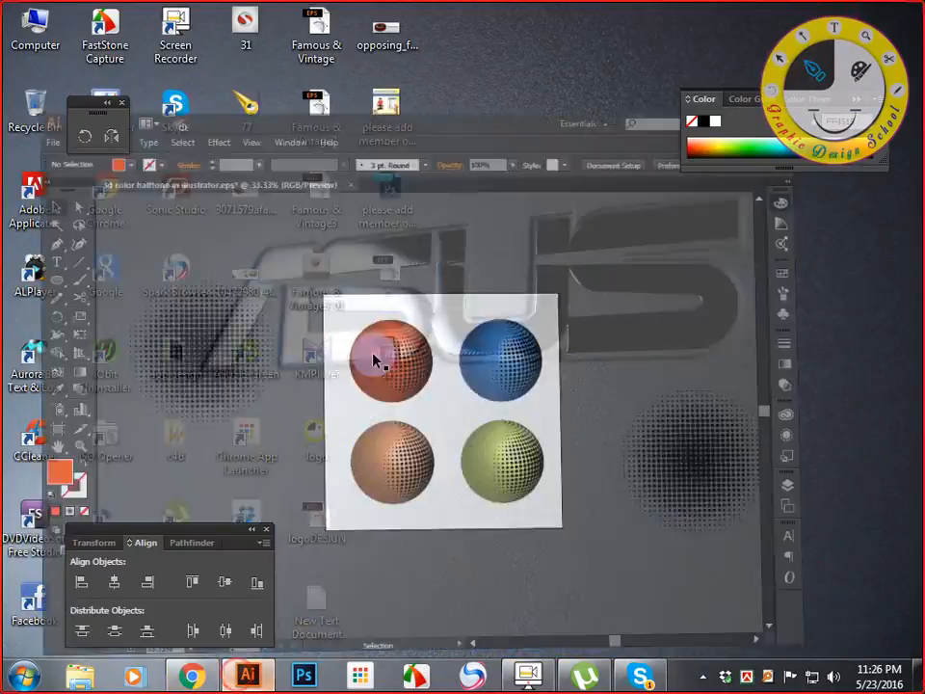
- Move the red halftone sphere off the artboard to the empty area below it
click(457, 289)
click(537, 187)
drag(441, 314, 620, 613)
scroll(441, 314, down, 2)
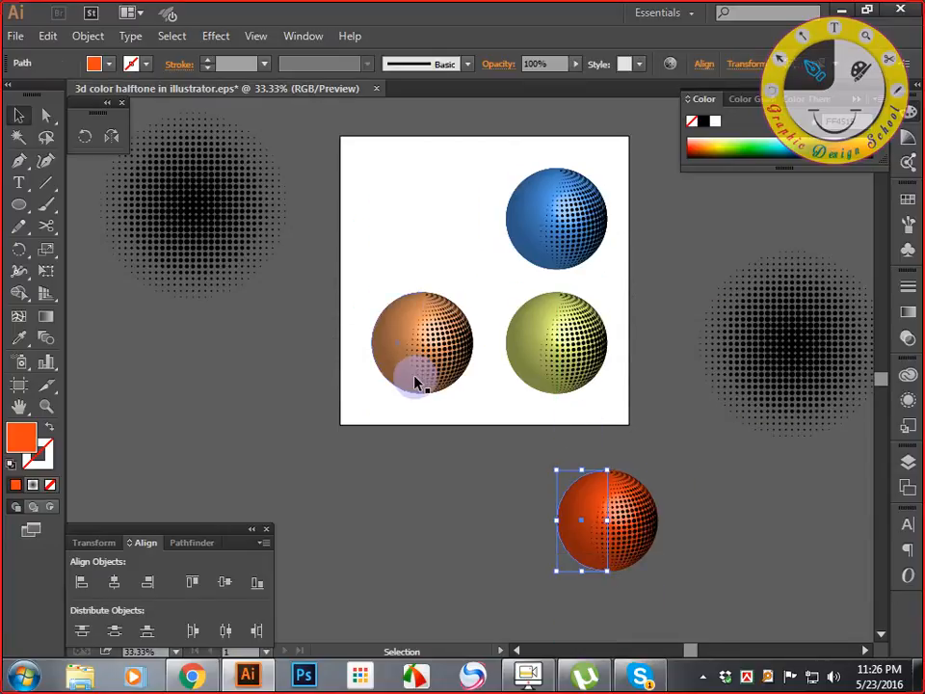
- Examine the black halftone dot circle beside the artboard and compare it with the spheres
click(182, 241)
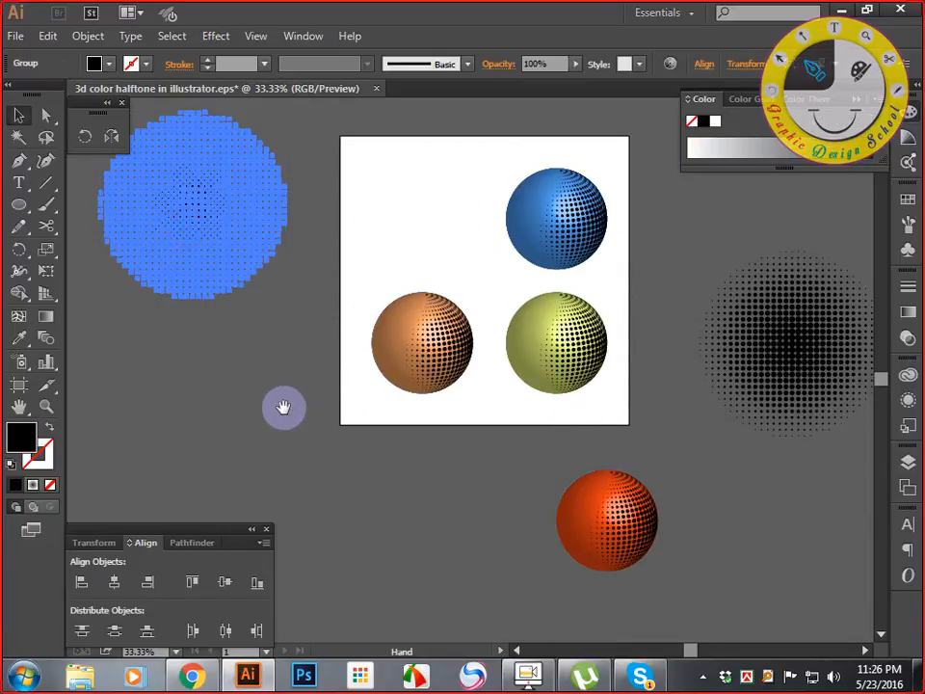
drag(282, 405, 426, 494)
click(474, 241)
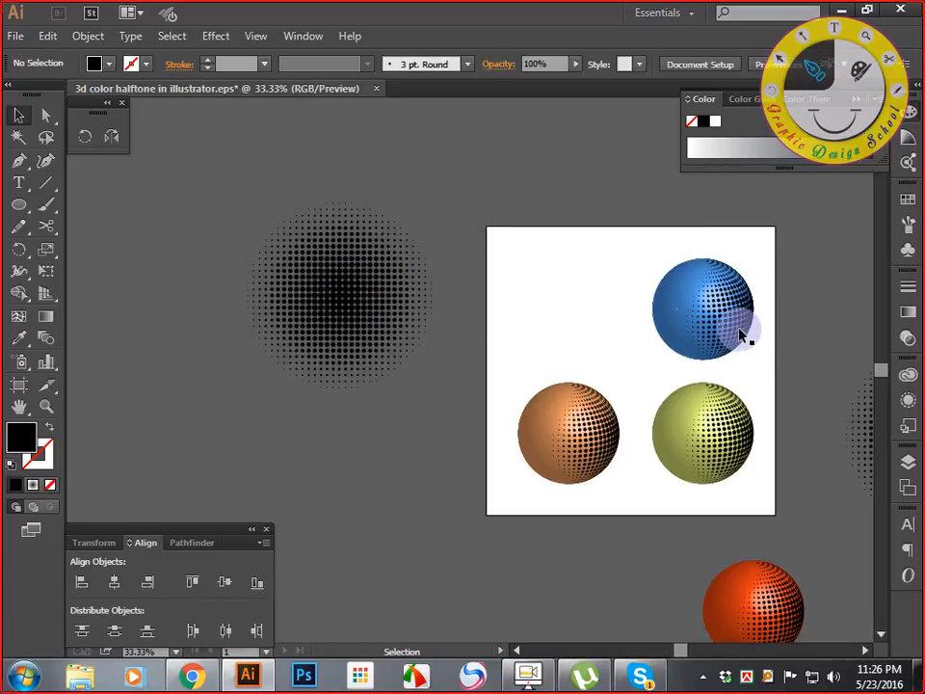
key(space)
drag(570, 271, 496, 280)
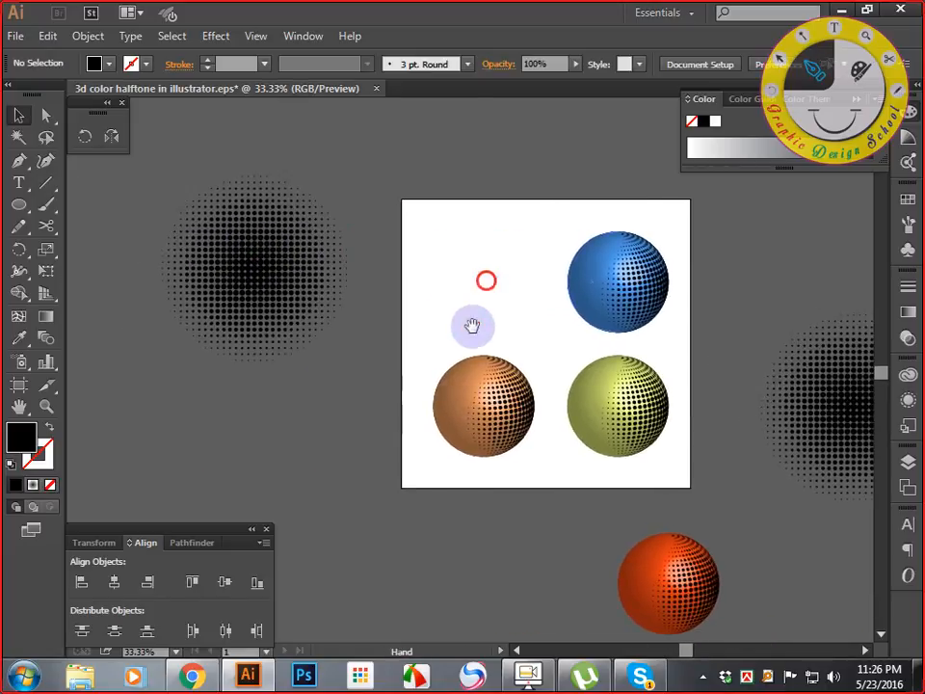
- Move the red halftone sphere back onto the artboard above the orange sphere
click(464, 414)
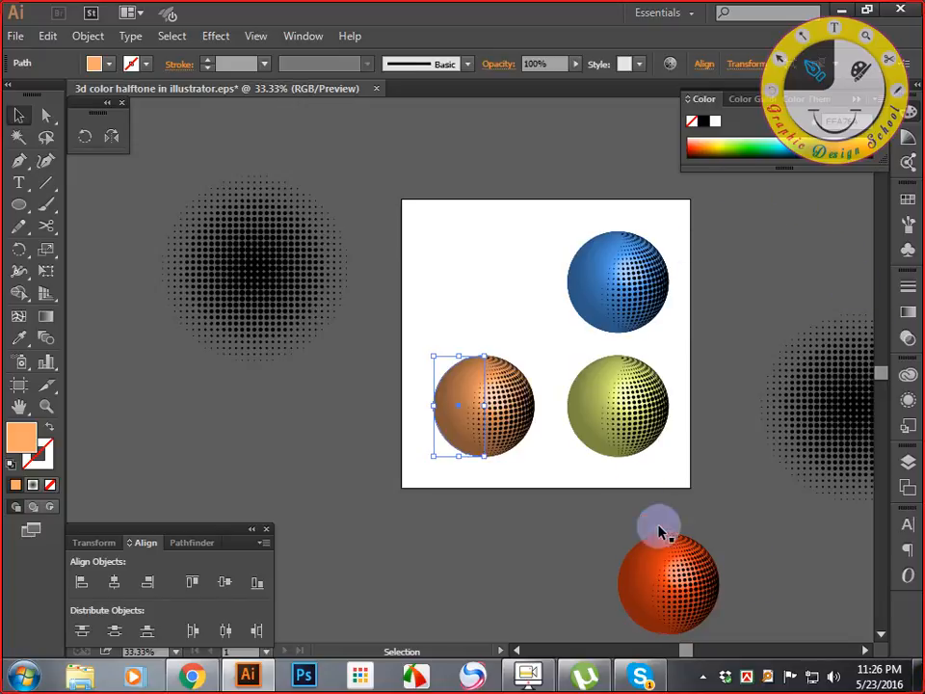
drag(672, 574, 481, 256)
click(552, 252)
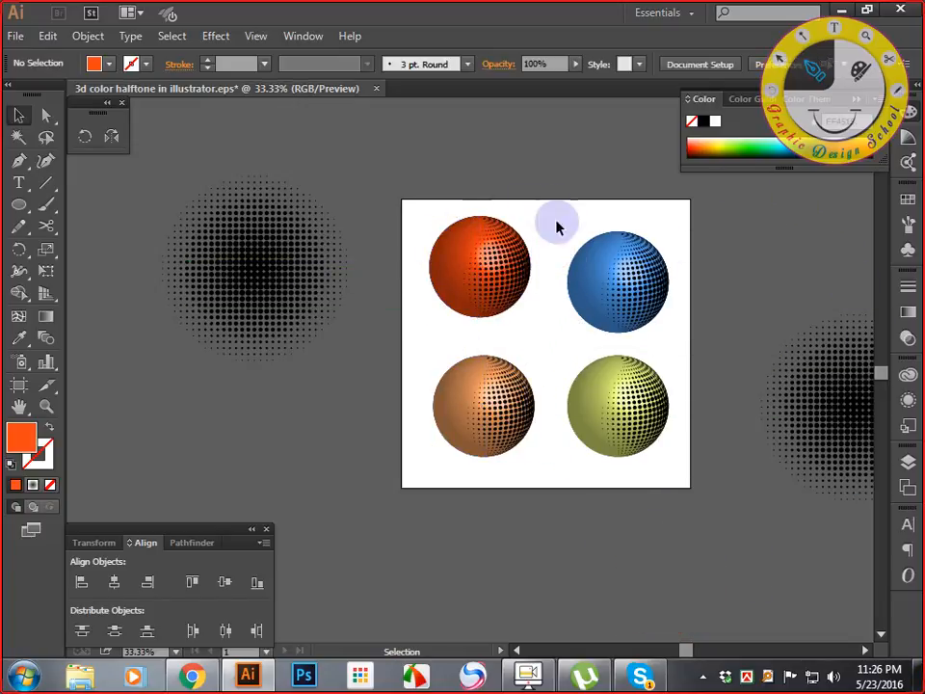
- Examine the blue sphere and the halftone dot circles on both sides of the artboard
click(600, 277)
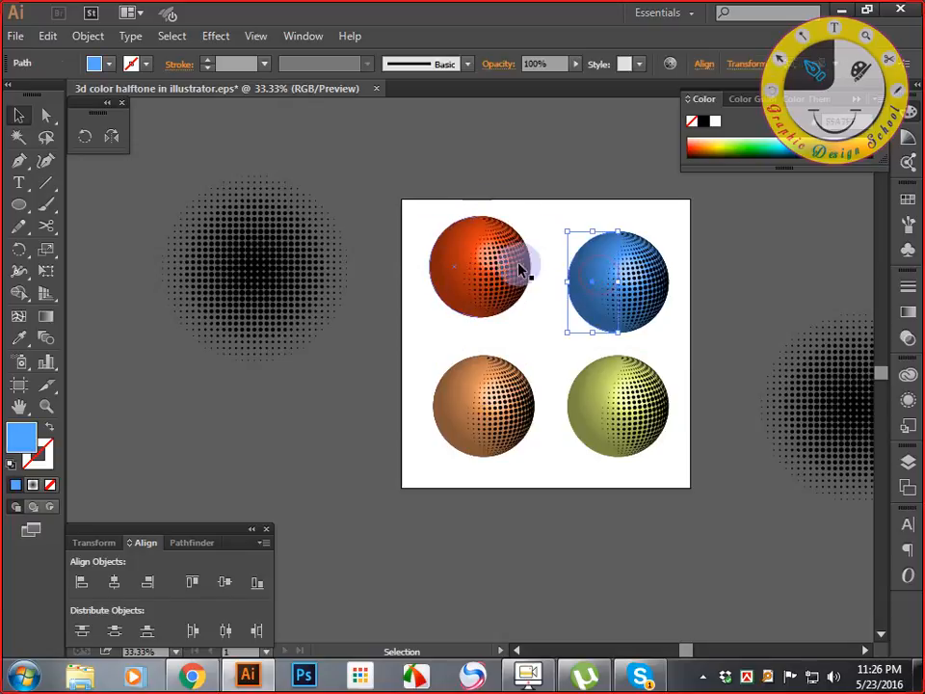
click(543, 196)
drag(550, 227, 403, 228)
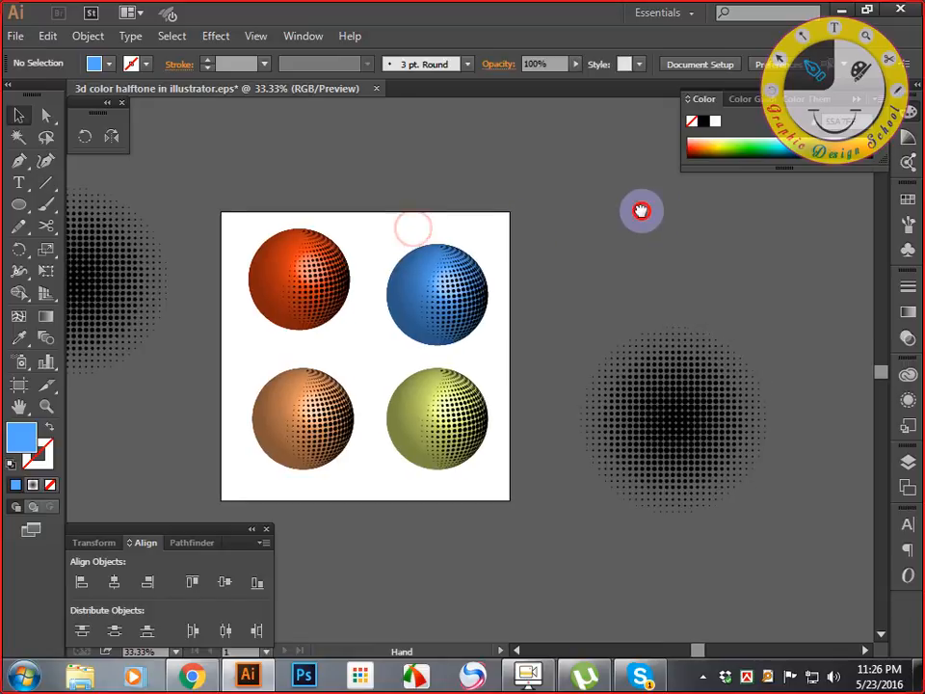
drag(640, 211, 537, 206)
click(547, 379)
click(227, 192)
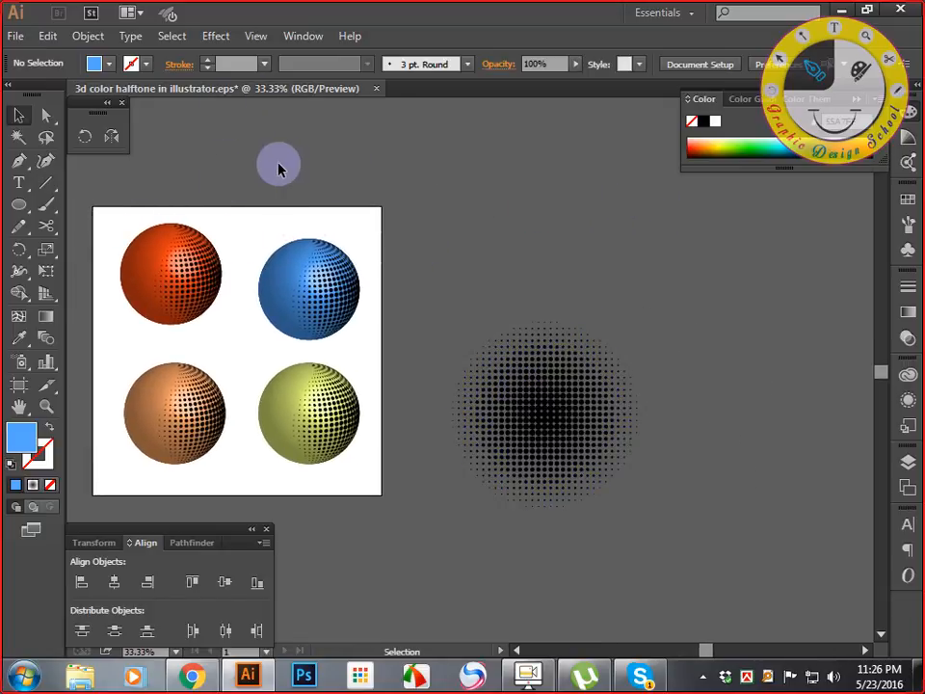
drag(270, 166, 429, 175)
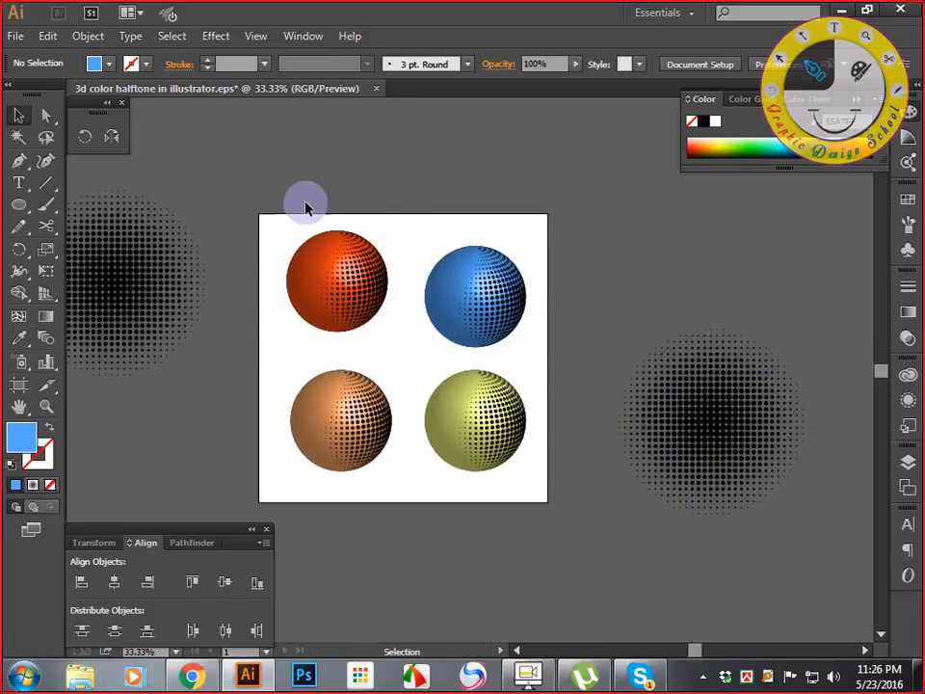
- Create a new 960 × 960 px document in RGB color mode with High (300 ppi) raster effects
click(16, 38)
click(33, 58)
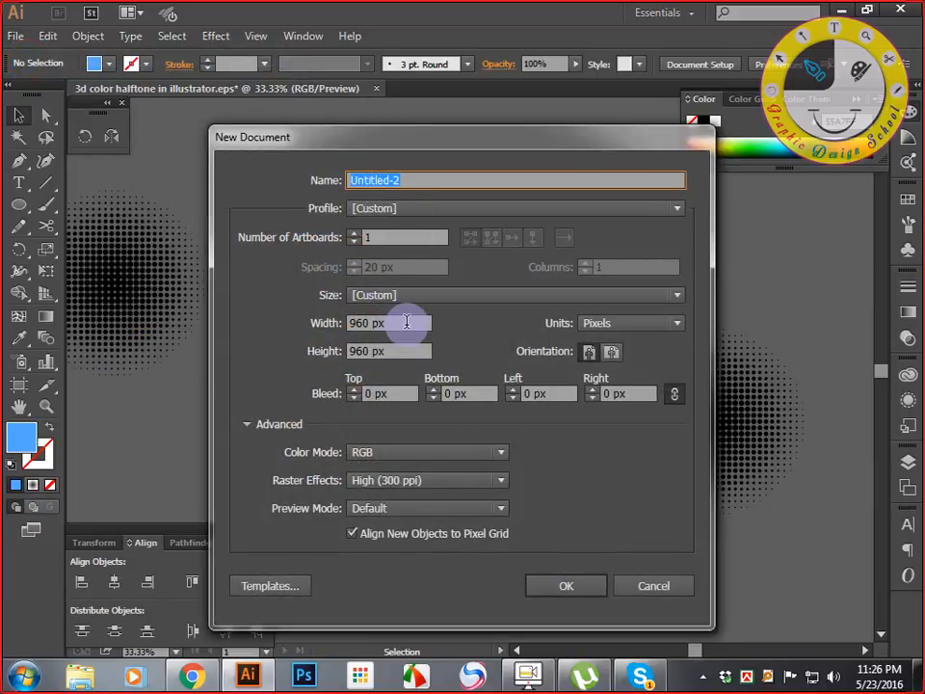
drag(406, 322, 292, 329)
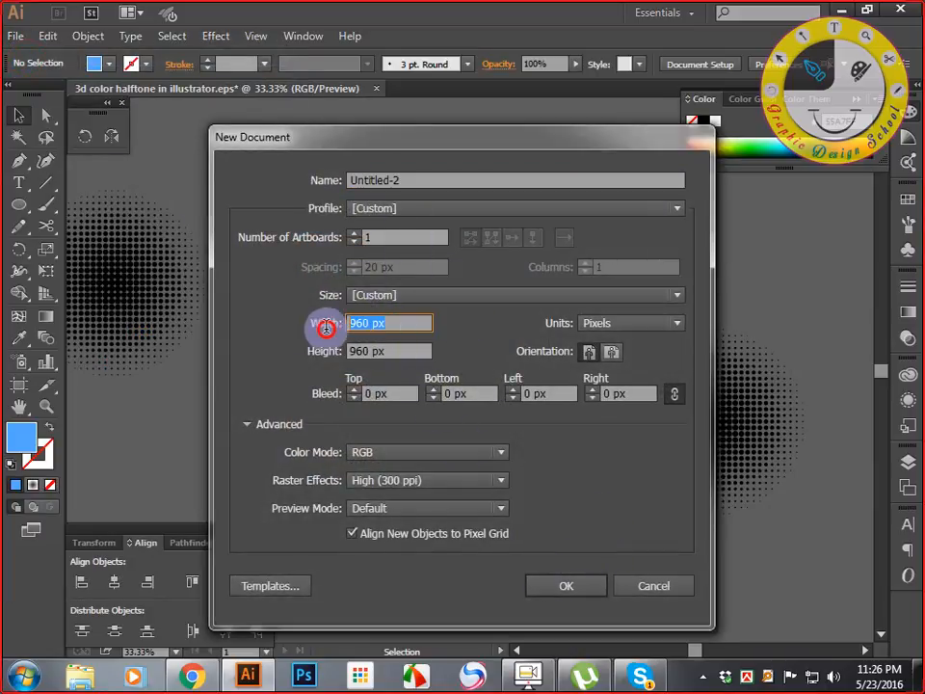
click(405, 325)
drag(403, 350, 272, 350)
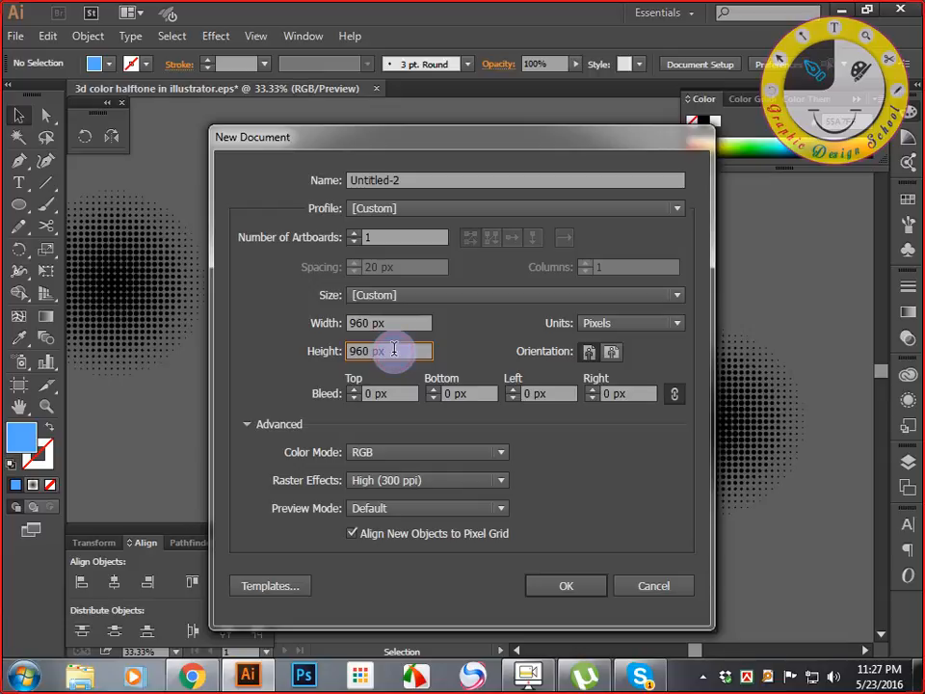
click(398, 322)
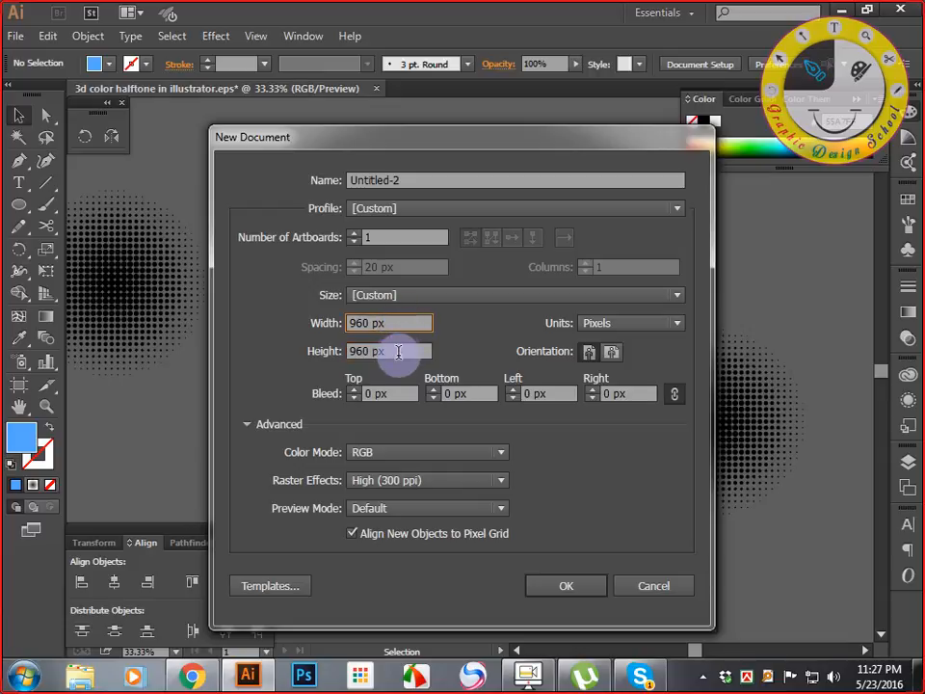
click(398, 353)
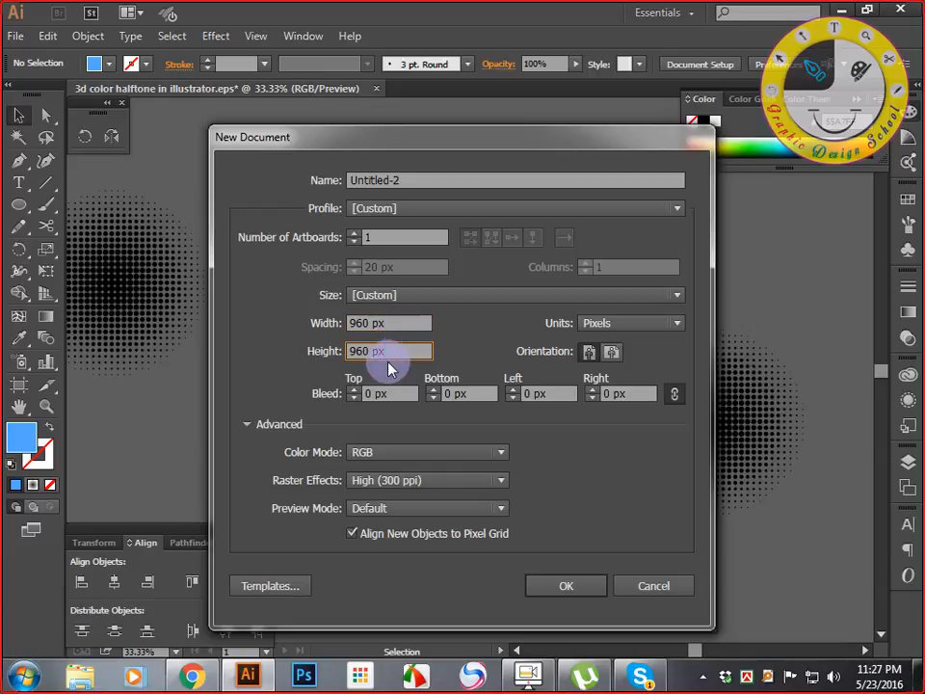
click(400, 323)
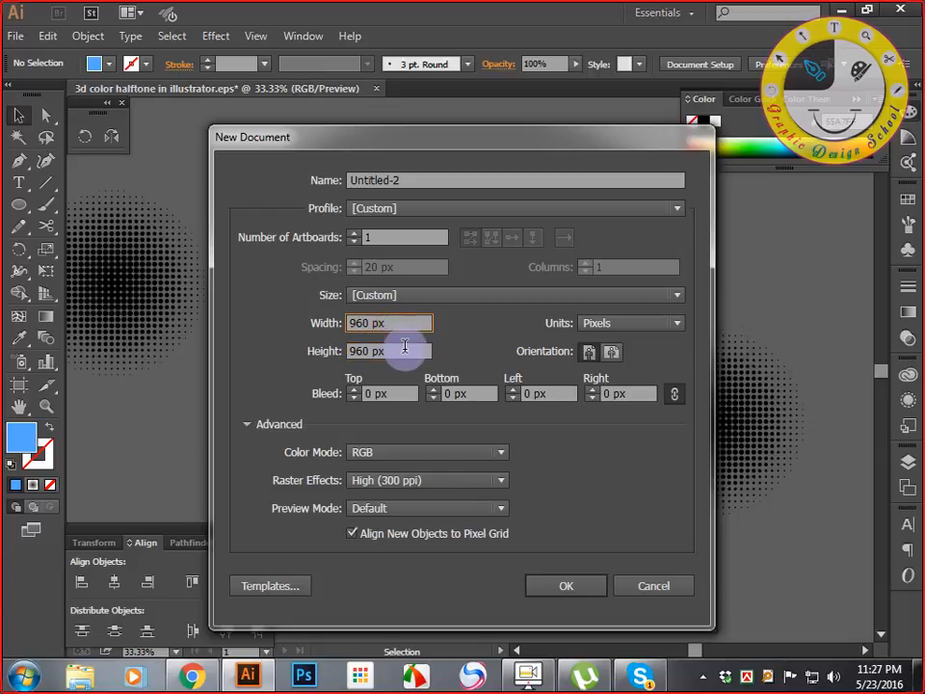
click(290, 351)
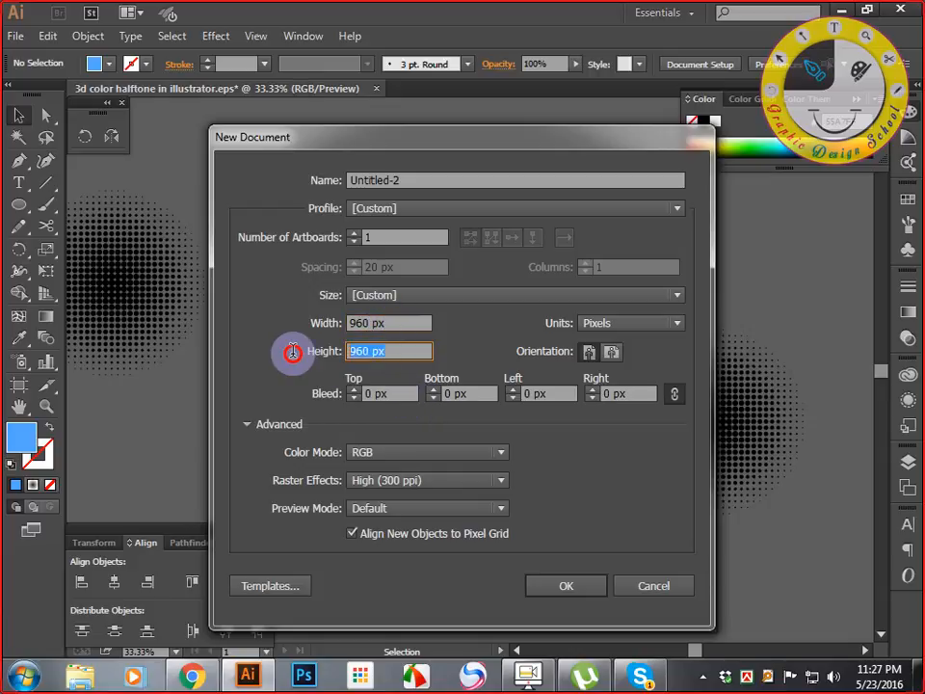
click(303, 322)
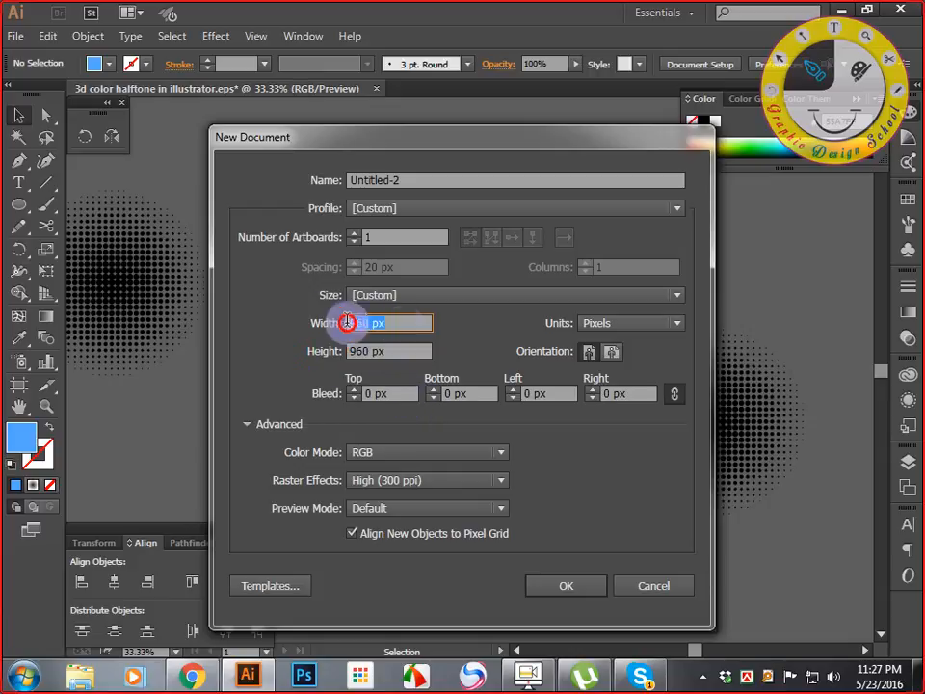
click(557, 588)
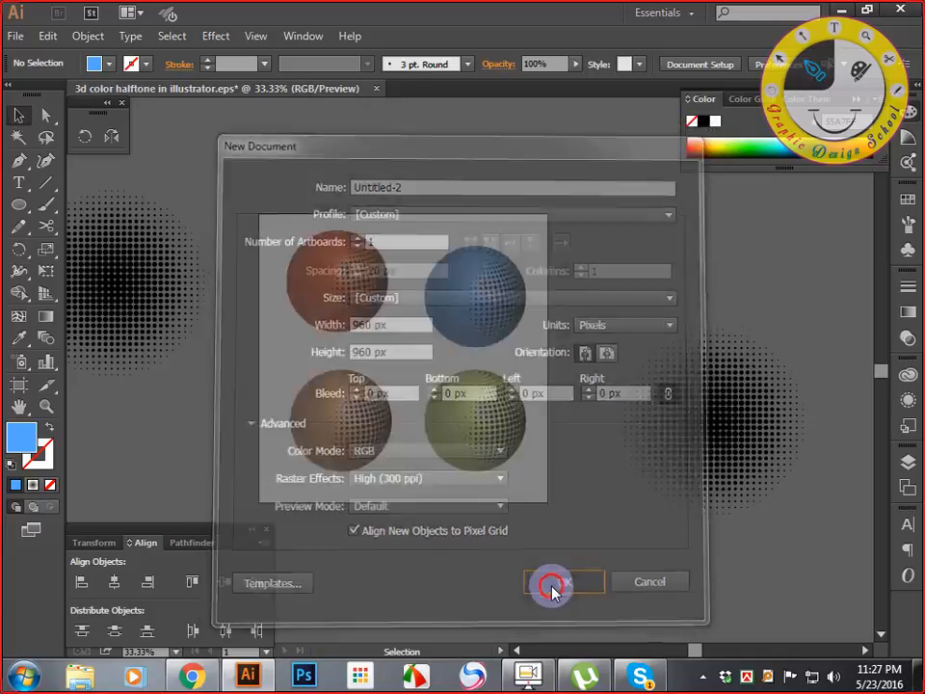
- Draw a circle outward from about the middle of the artboard using the Ellipse tool
click(473, 337)
key(ctrl+0)
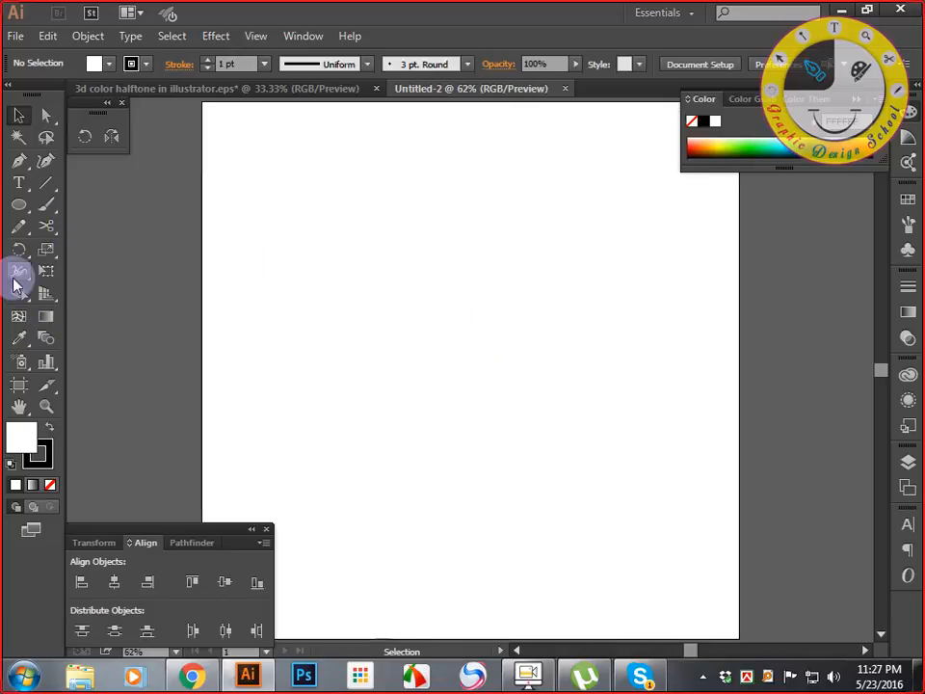
click(19, 206)
drag(20, 206, 16, 115)
click(19, 115)
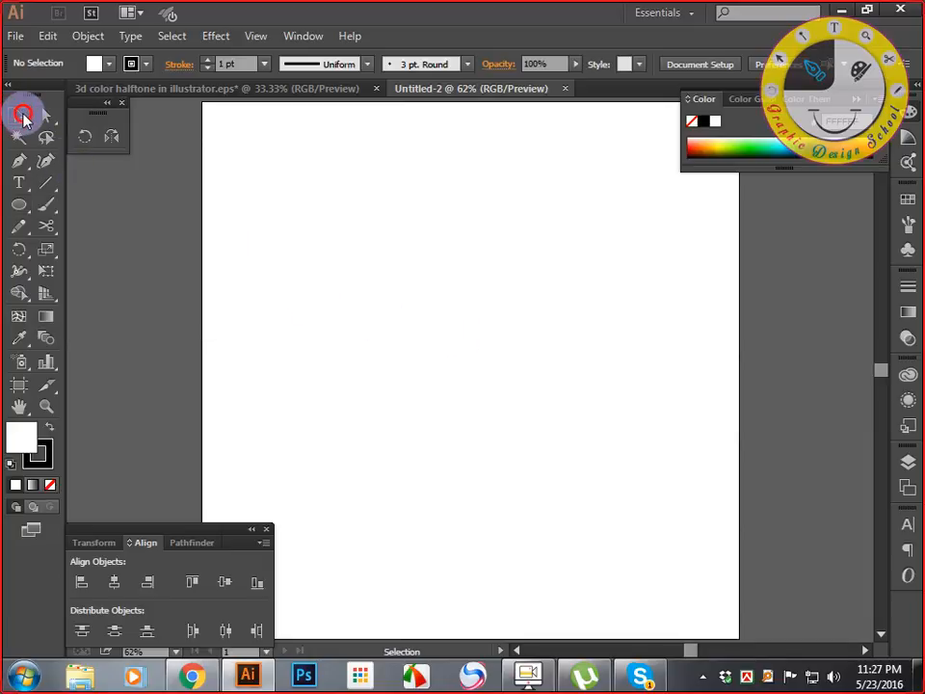
key(l)
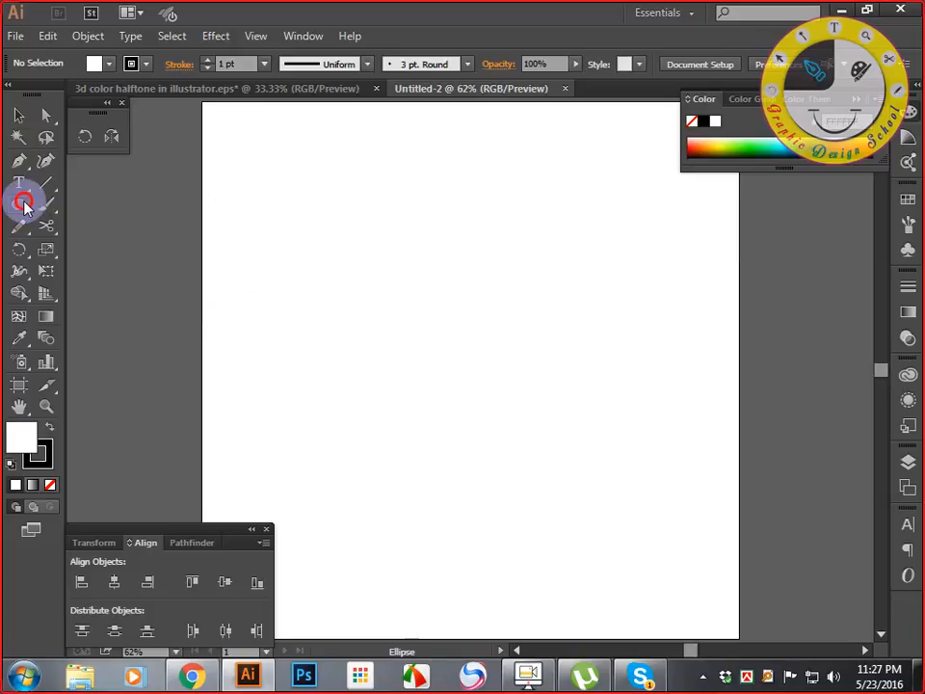
drag(24, 204, 180, 250)
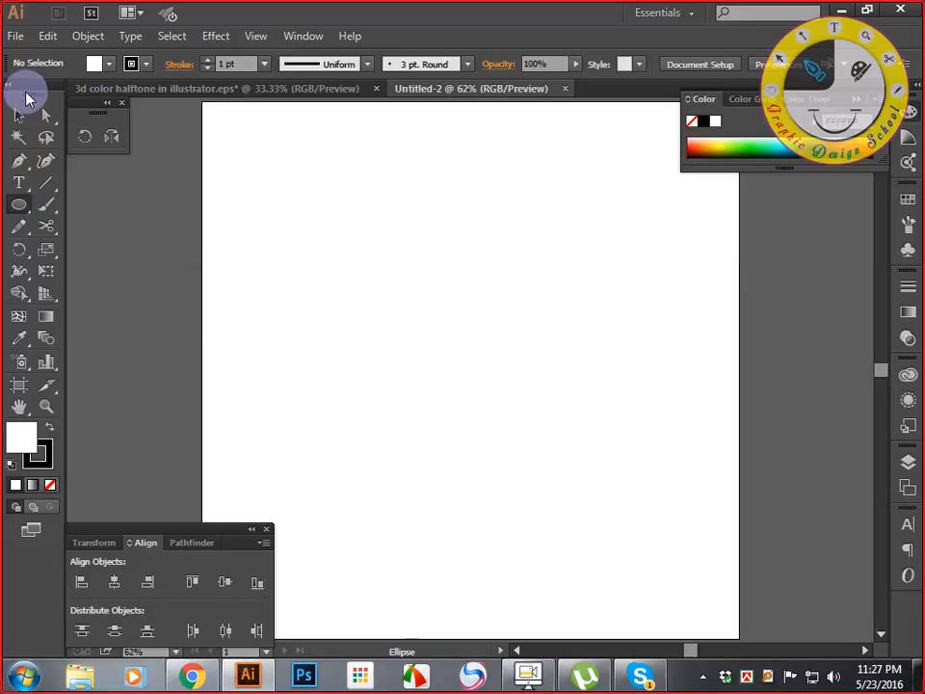
click(15, 116)
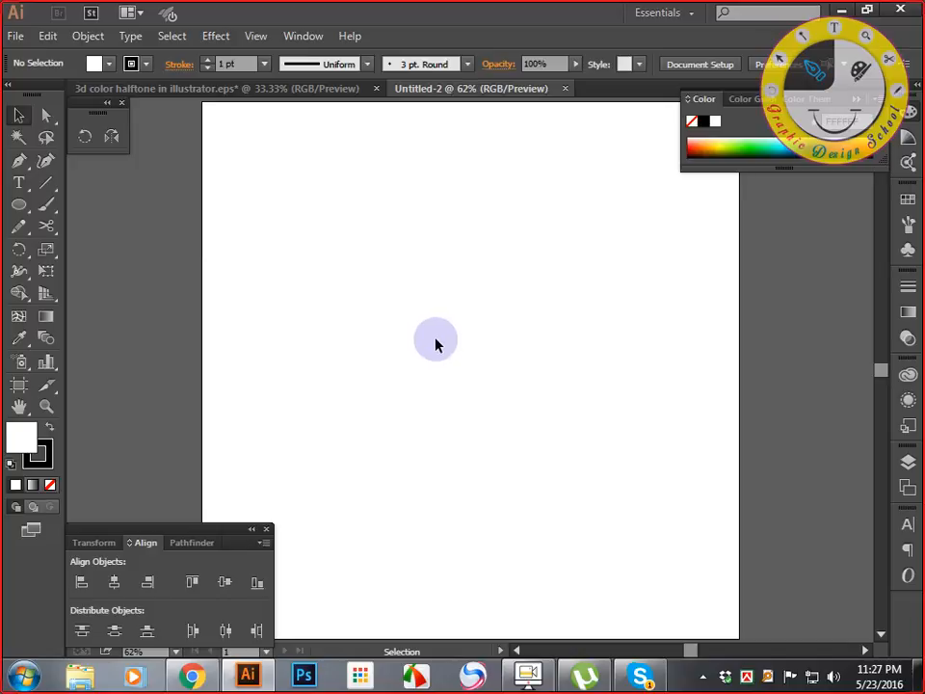
key(l)
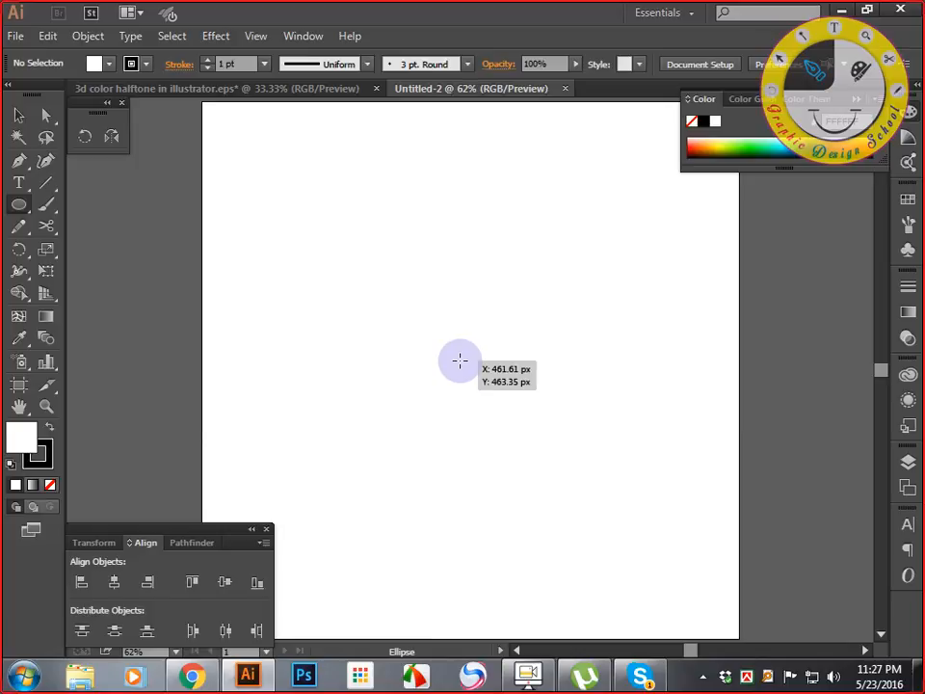
drag(460, 361, 548, 455)
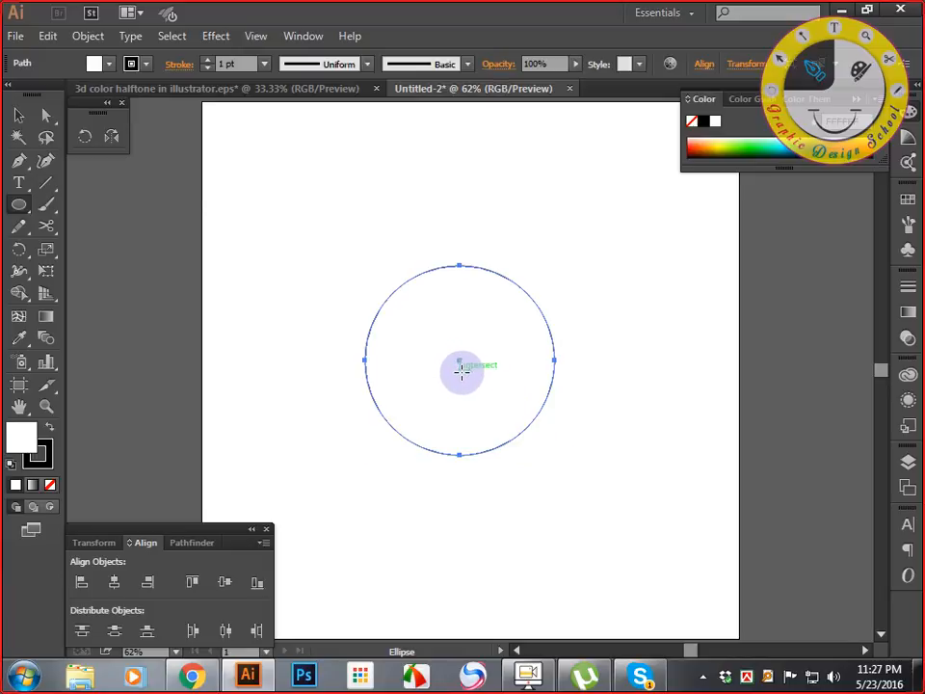
- Undo a trial corner resize of the circle, and enlarge the circle slightly in proportion from its center
click(18, 115)
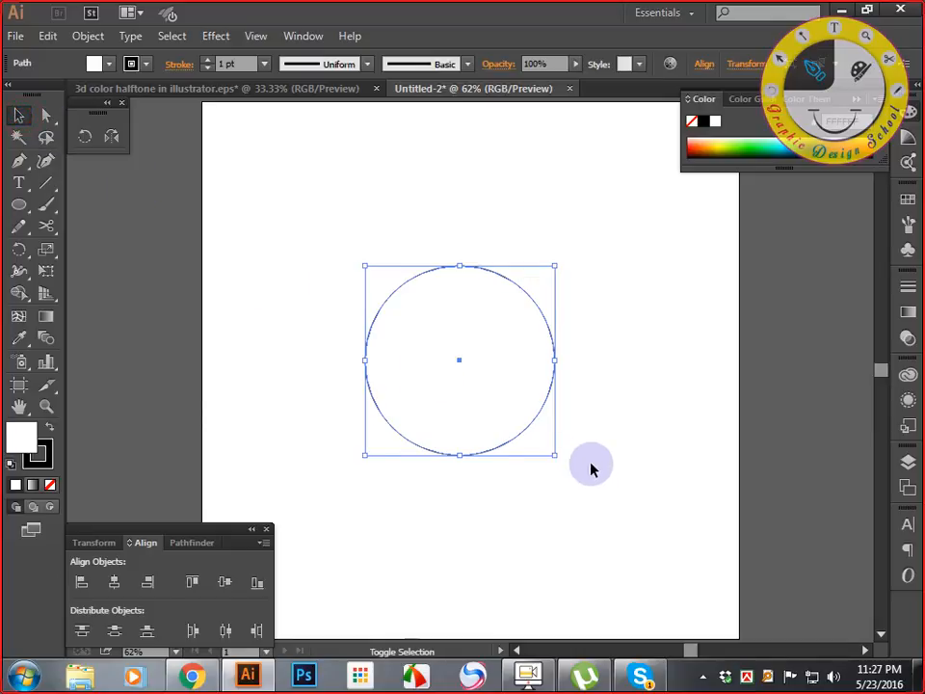
drag(554, 456, 578, 487)
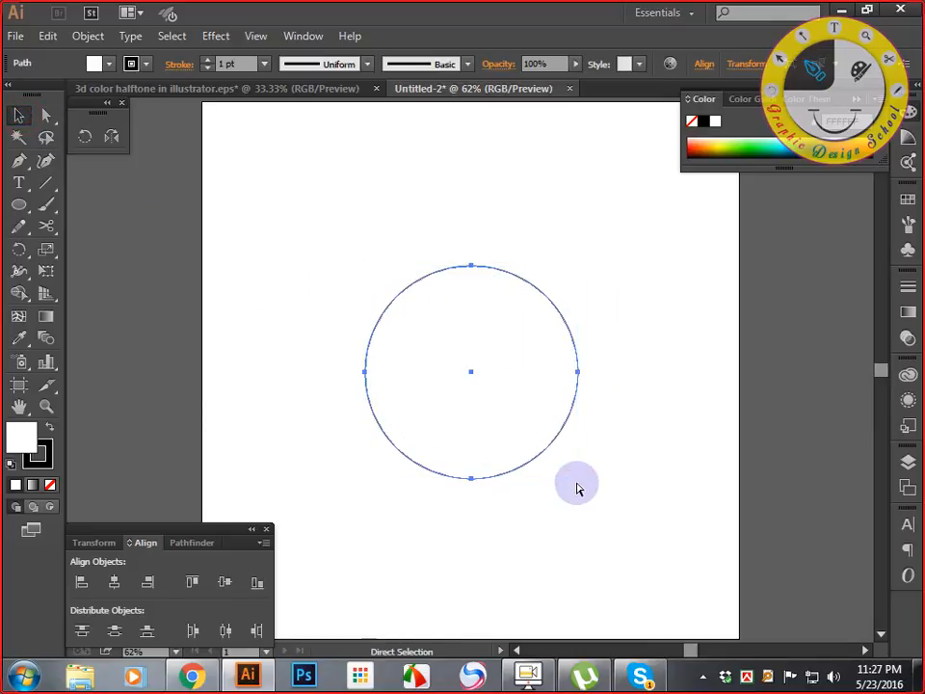
key(ctrl+z)
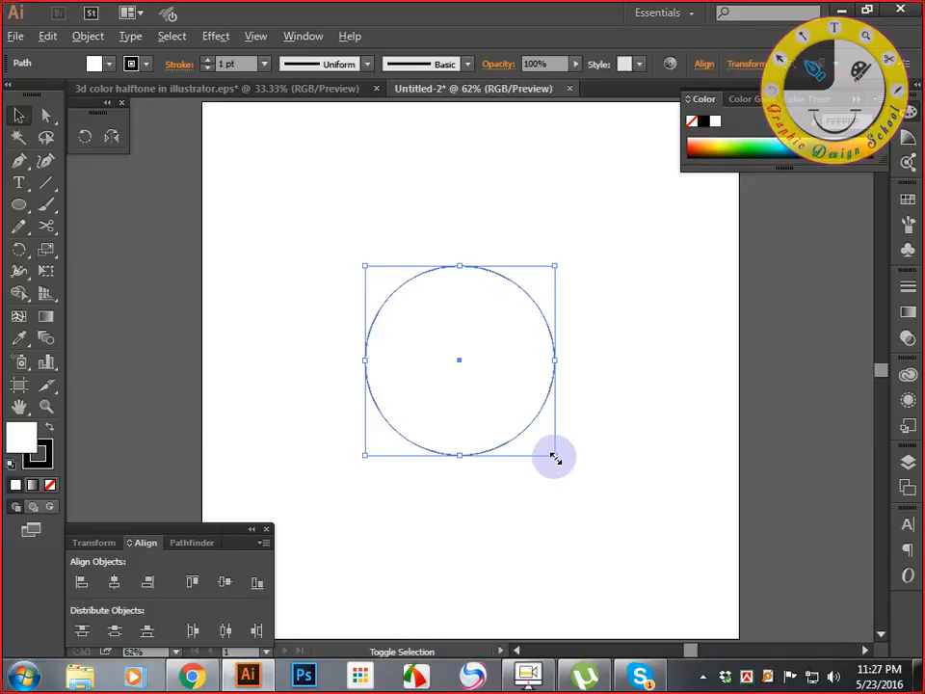
drag(555, 456, 597, 472)
click(634, 405)
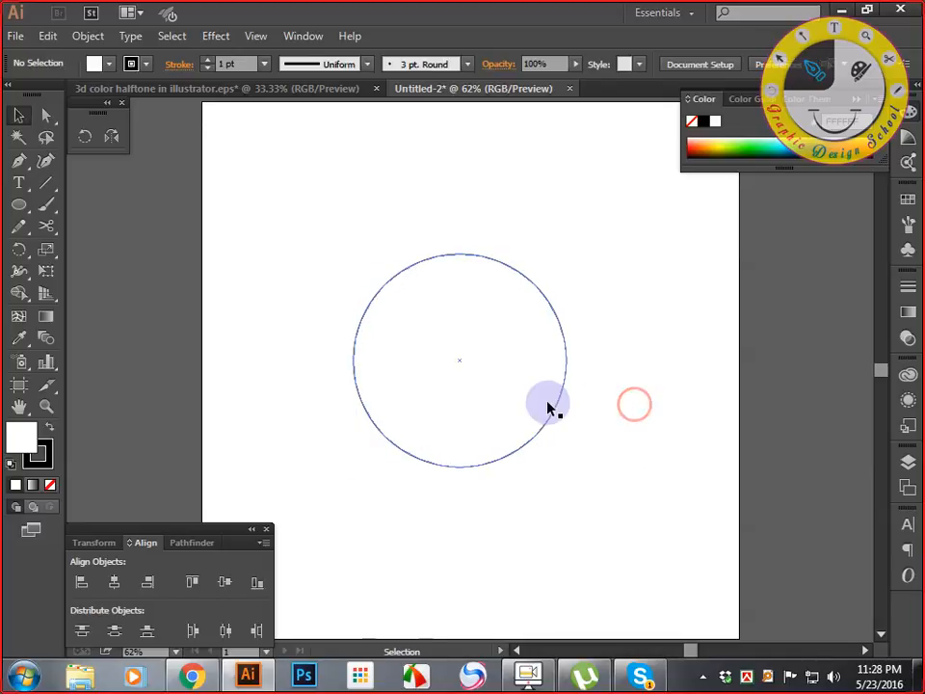
- Select the circle and set its stroke to none
click(559, 408)
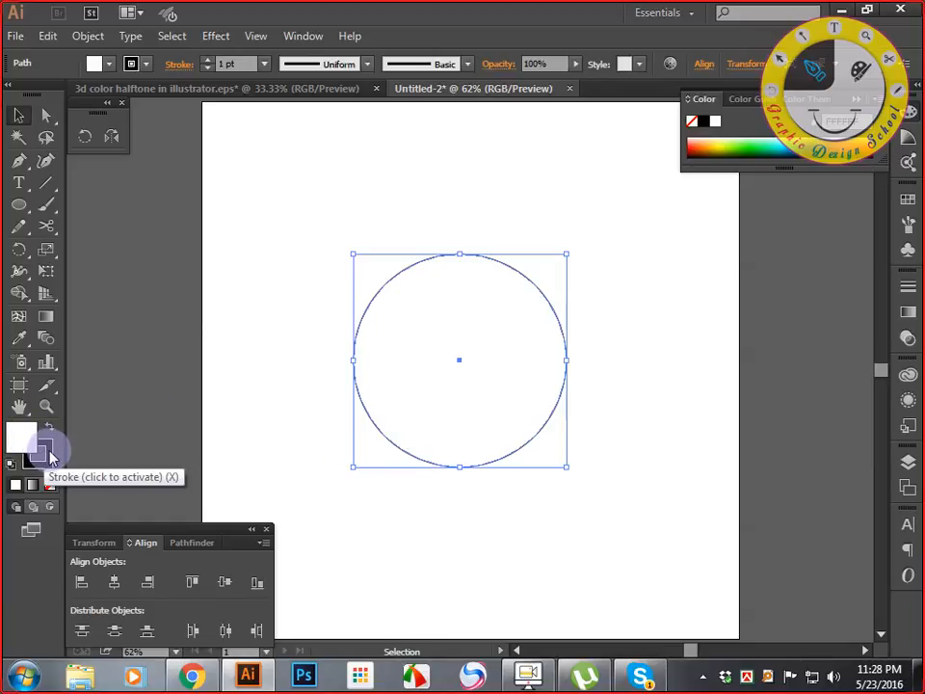
click(48, 455)
click(50, 485)
- Fill the circle with the White, Black gradient preset
click(29, 437)
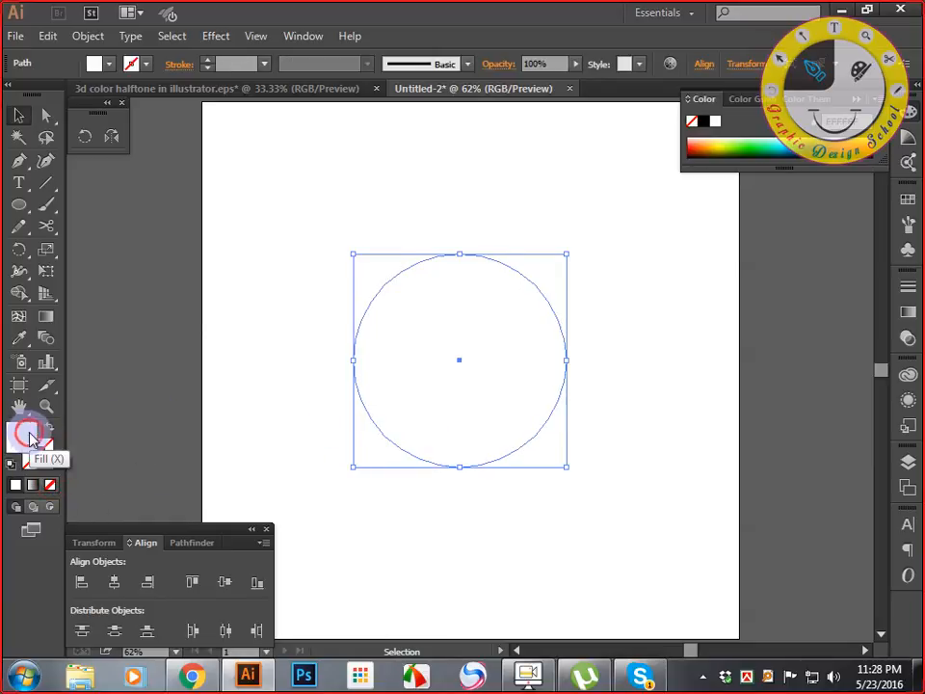
click(907, 312)
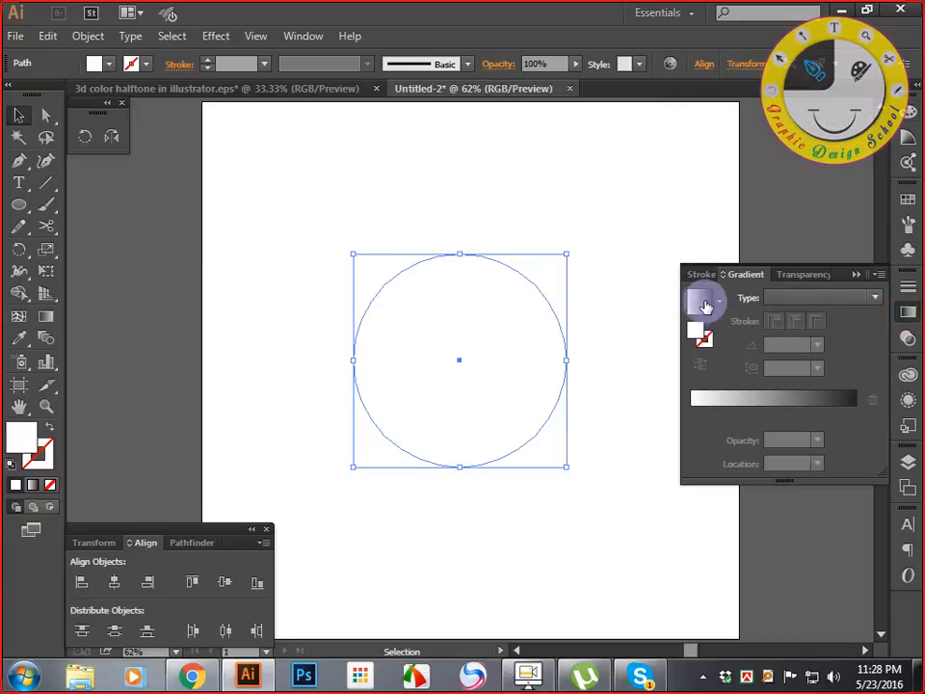
click(761, 397)
click(715, 305)
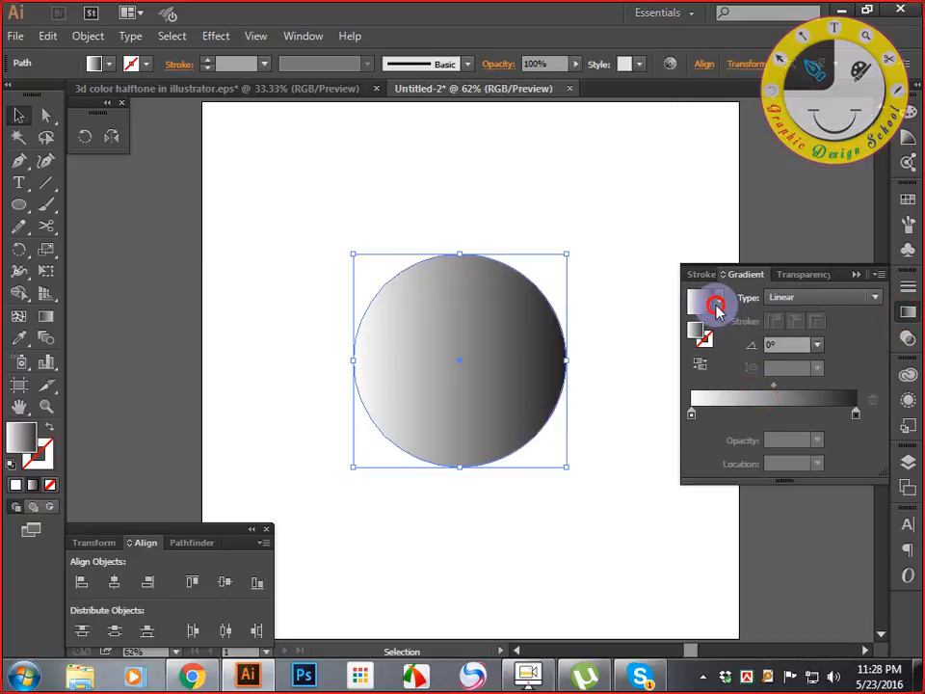
click(717, 303)
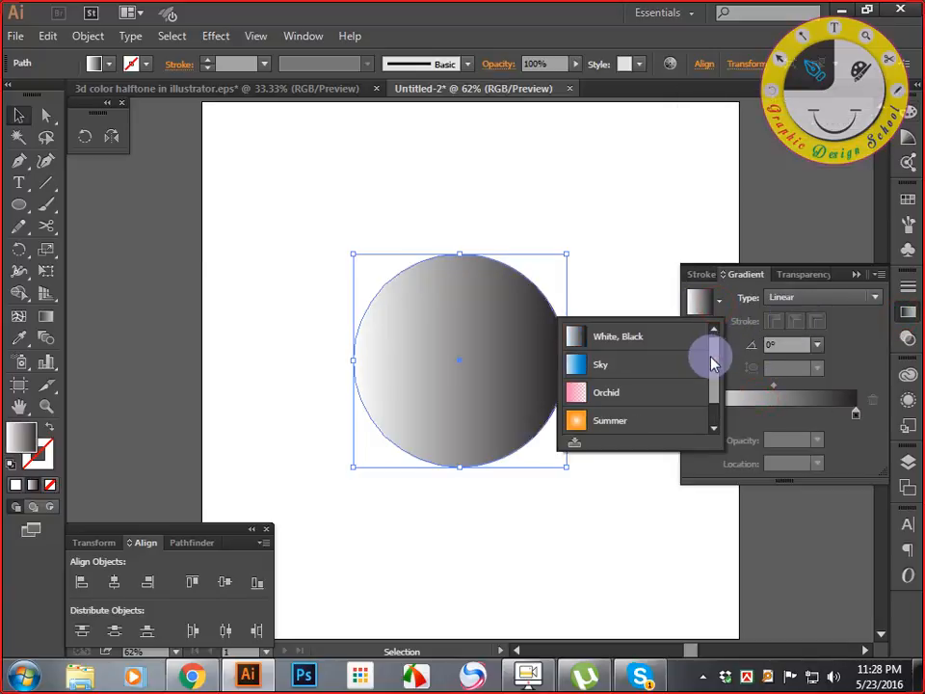
click(618, 343)
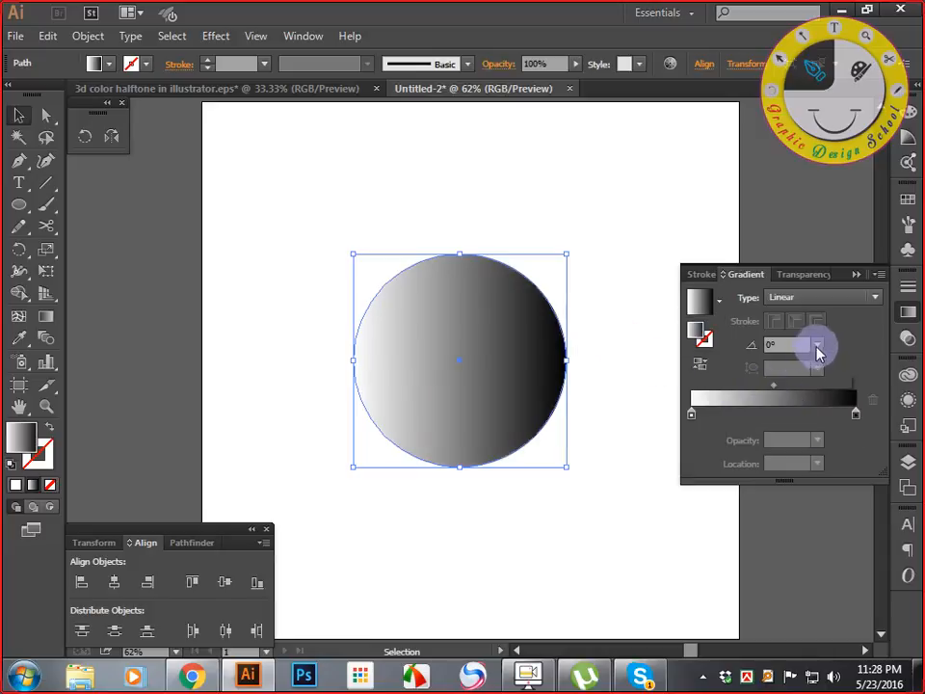
- Make the gradient radial and reverse it to put black in the middle, and enlarge the circle from its center to cover most of the artboard
click(838, 295)
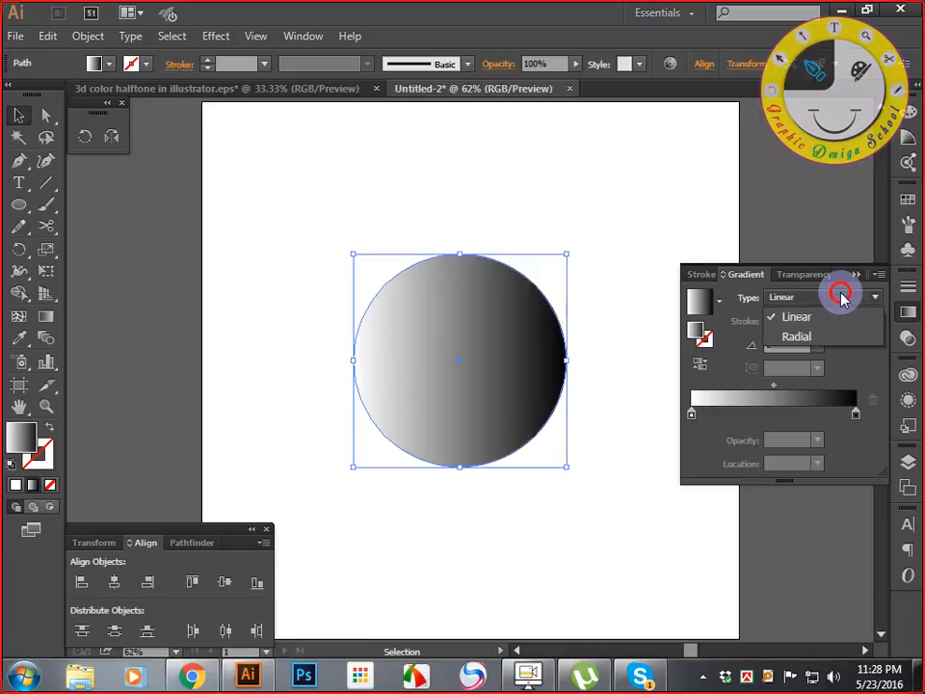
click(797, 336)
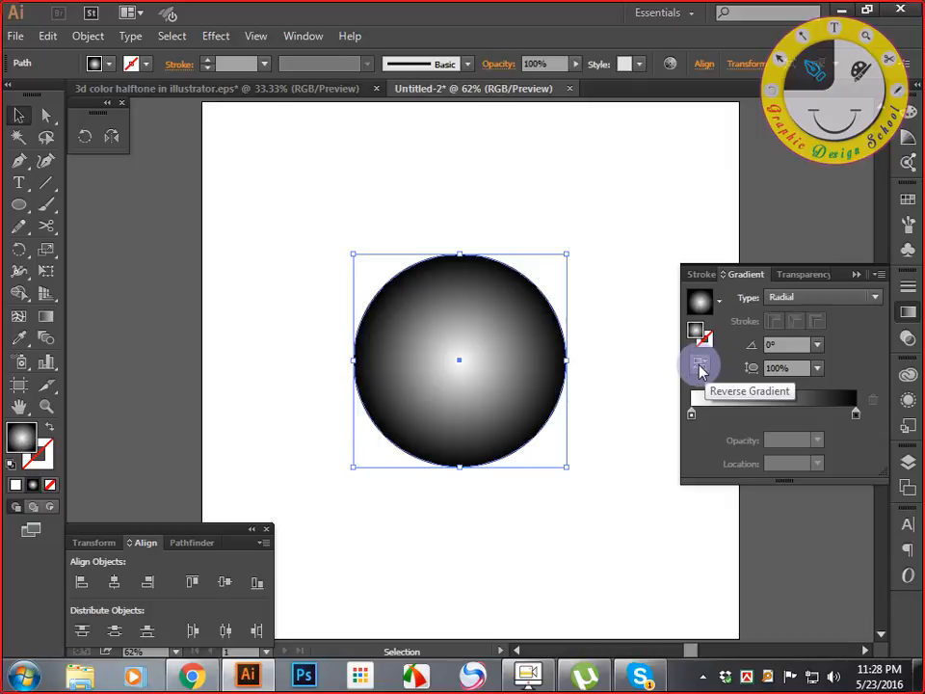
click(700, 366)
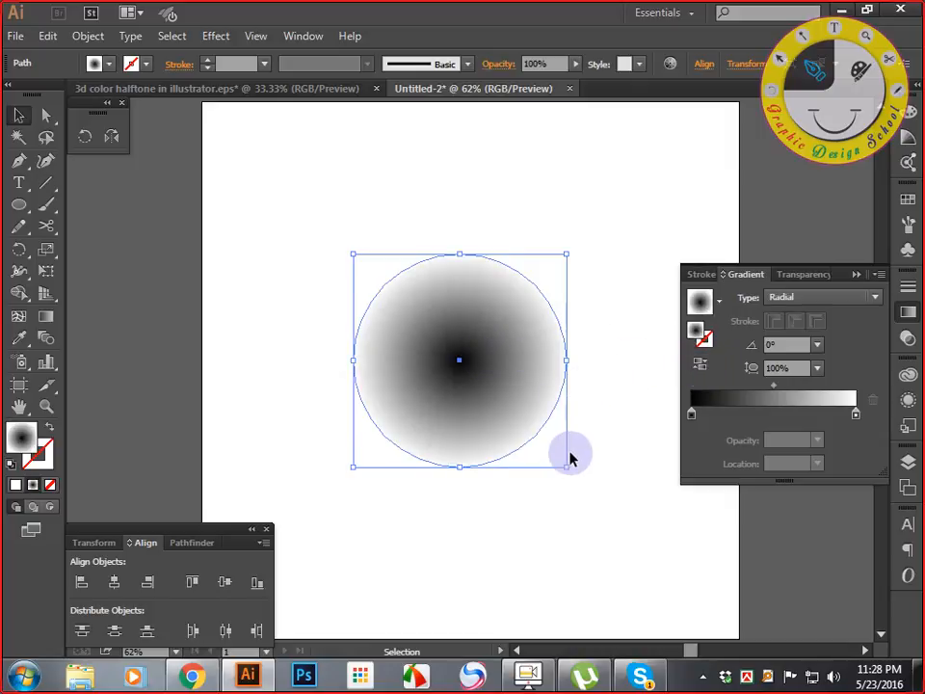
drag(569, 468, 698, 553)
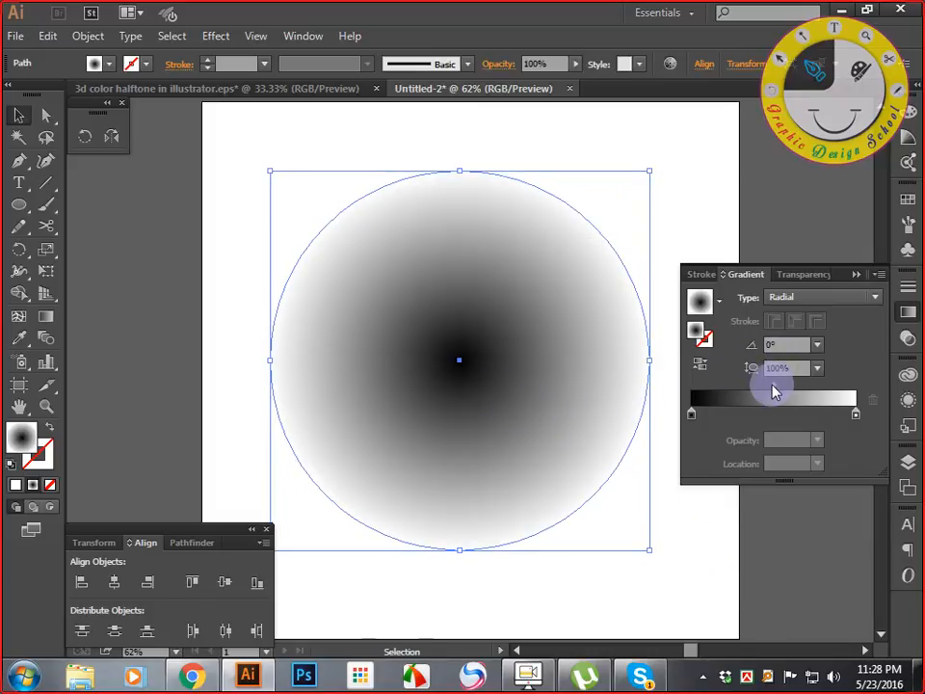
- Try shifting the gradient midpoint slightly toward the black stop, and set its location back to 50%
mouse_move(778, 389)
mouse_down()
mouse_move(754, 382)
mouse_move(756, 392)
mouse_move(768, 388)
mouse_up()
click(807, 462)
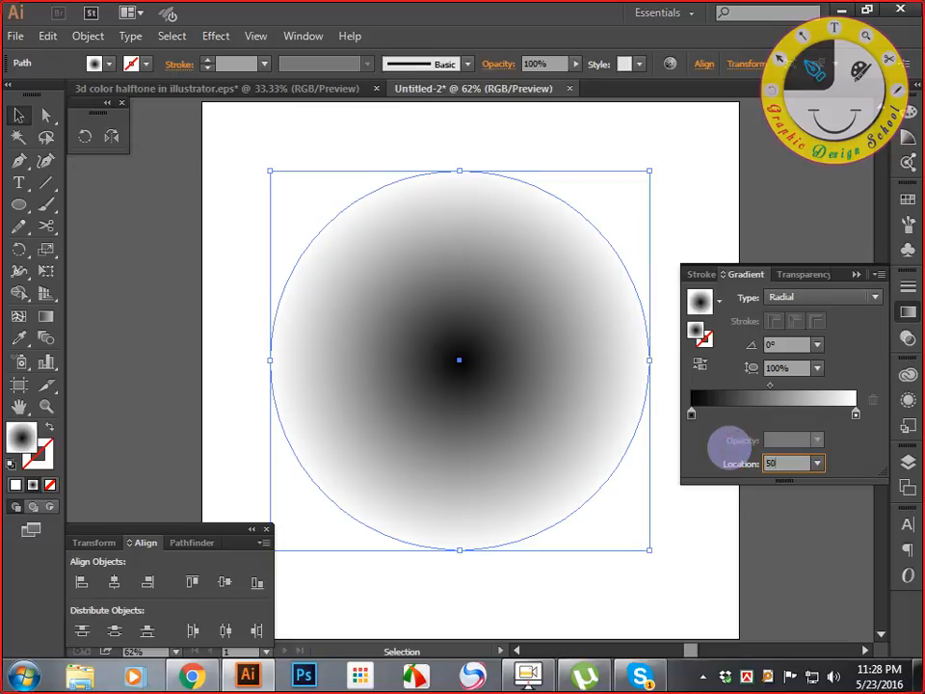
click(802, 464)
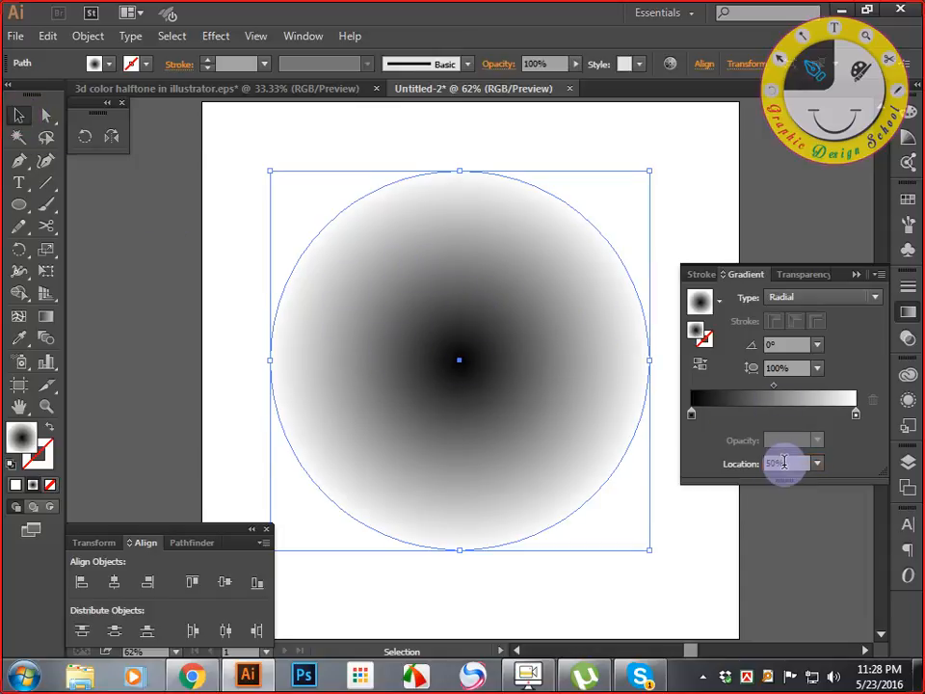
drag(790, 461, 760, 463)
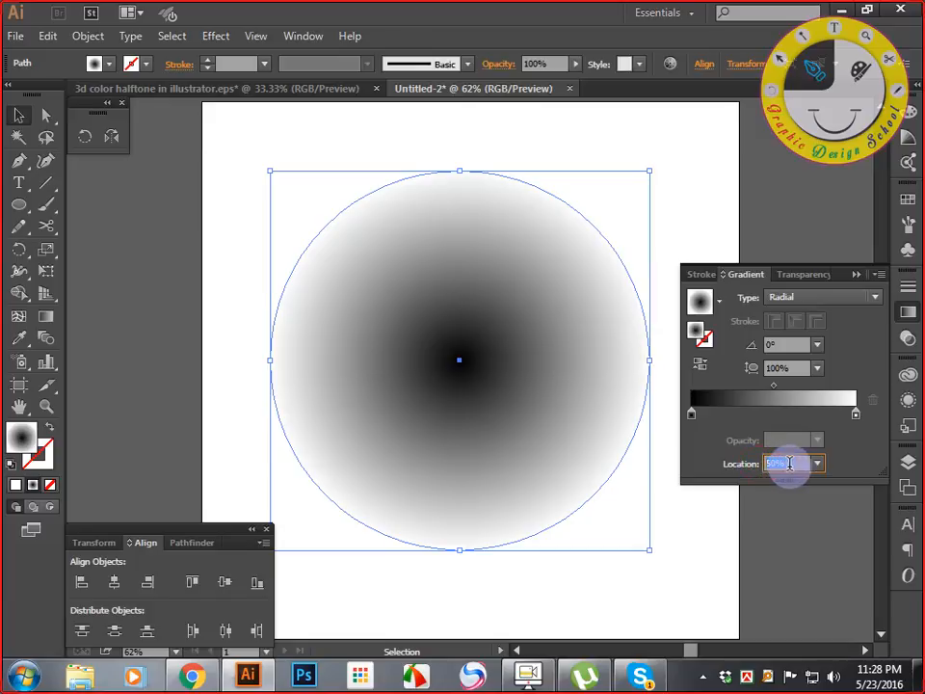
click(791, 464)
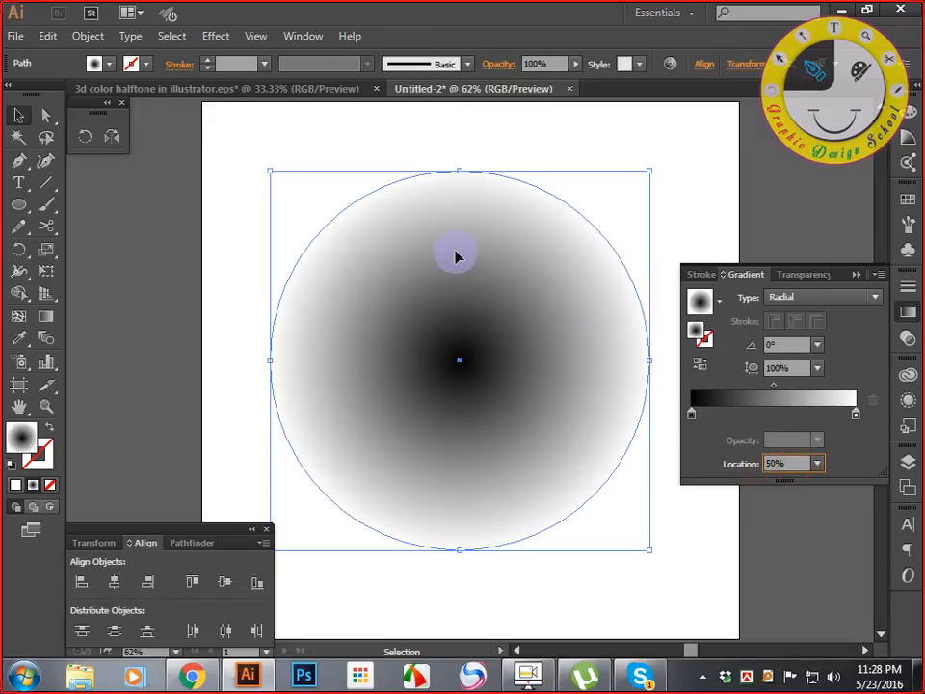
click(855, 277)
click(792, 243)
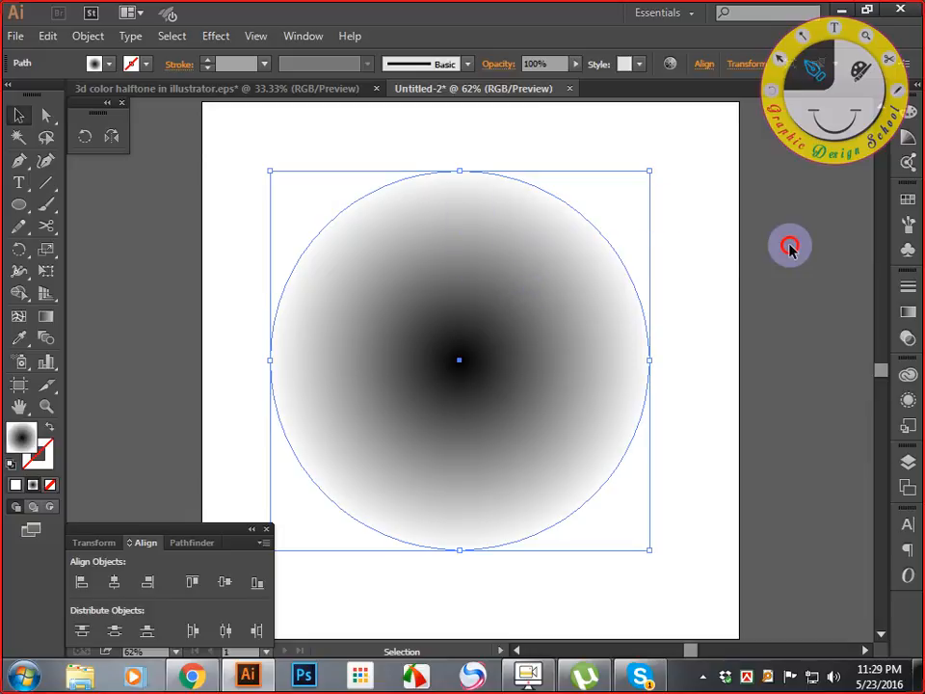
- Apply the Color Halftone effect to the gradient circle with a maximum radius of 60 pixels and all four channel angles at 0
click(446, 251)
click(684, 244)
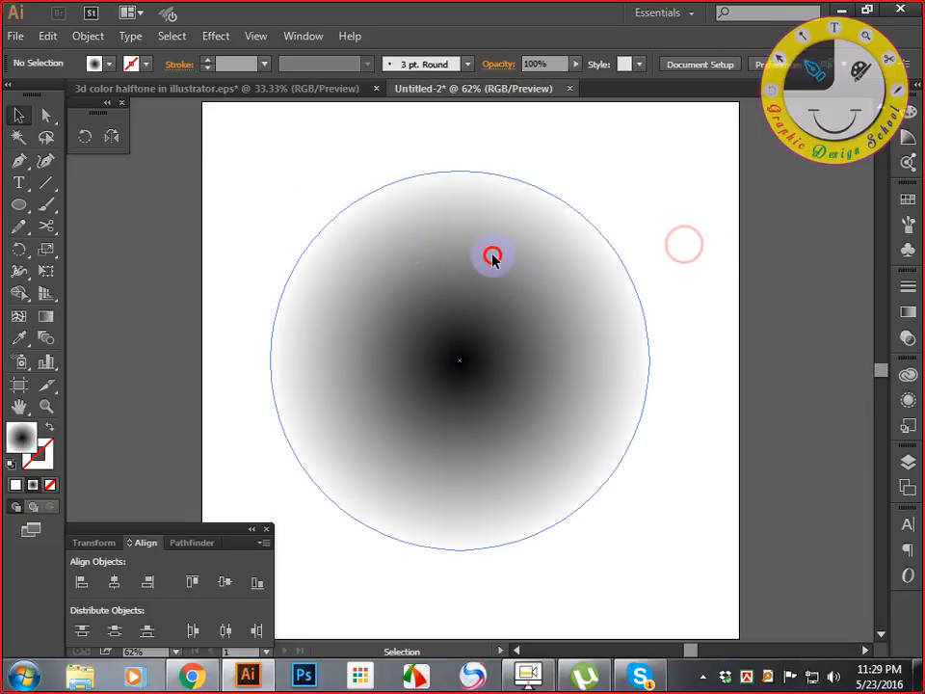
click(492, 256)
click(216, 36)
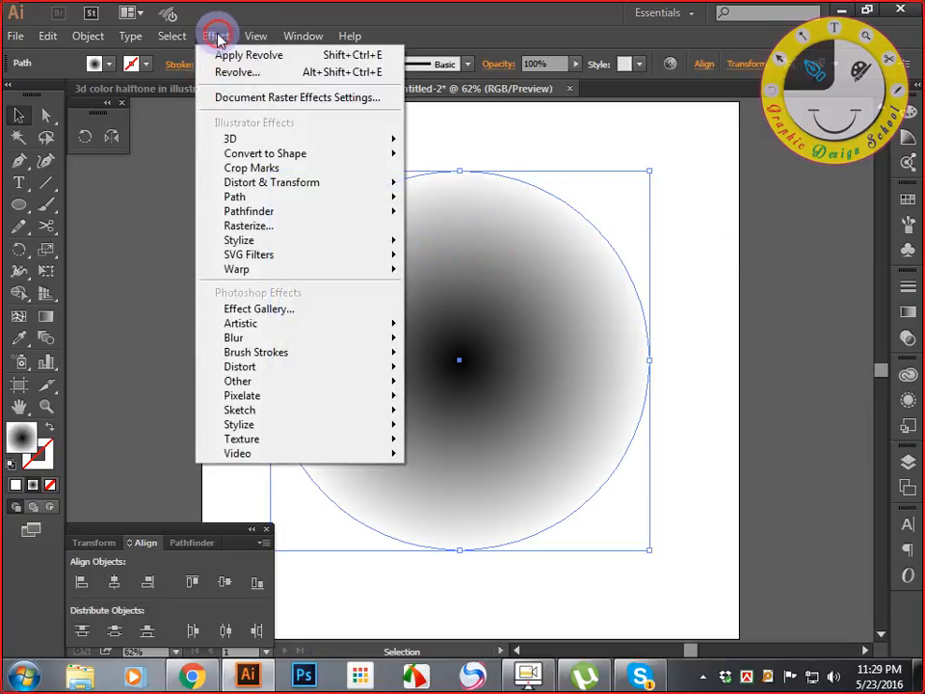
mouse_move(222, 398)
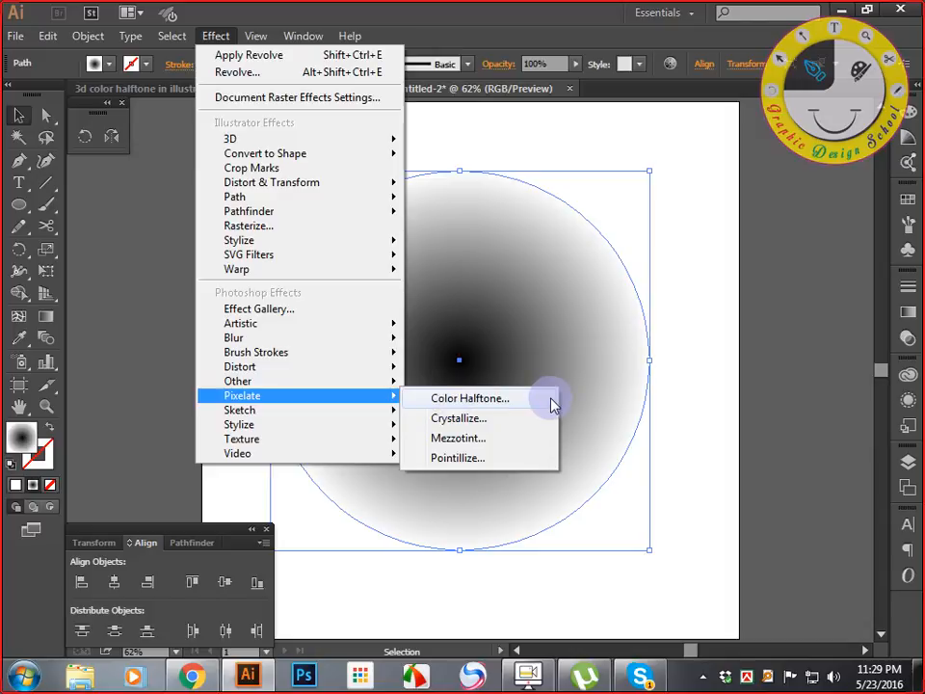
click(496, 404)
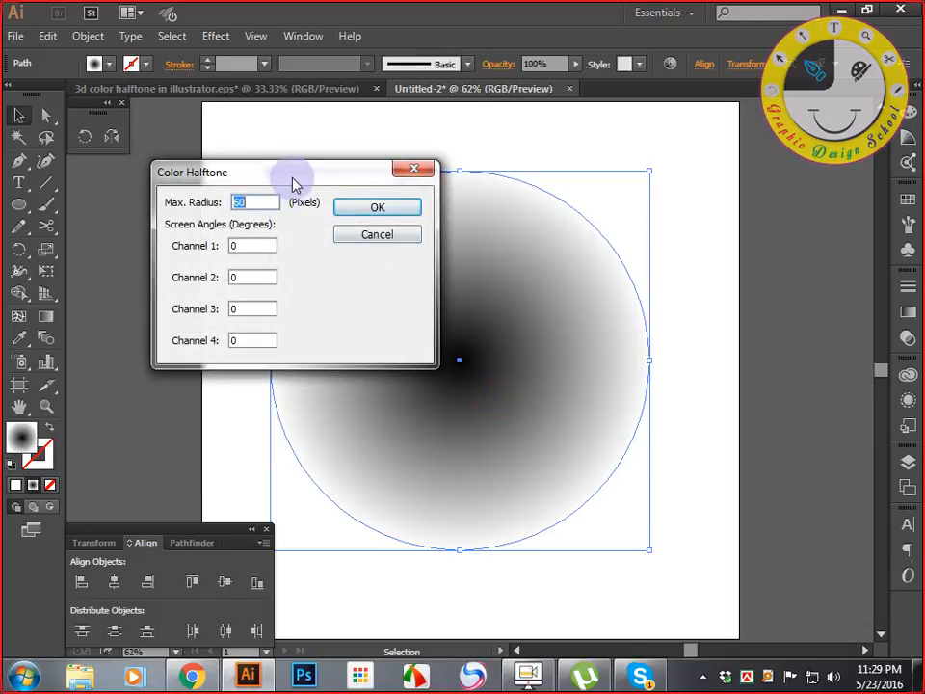
click(197, 248)
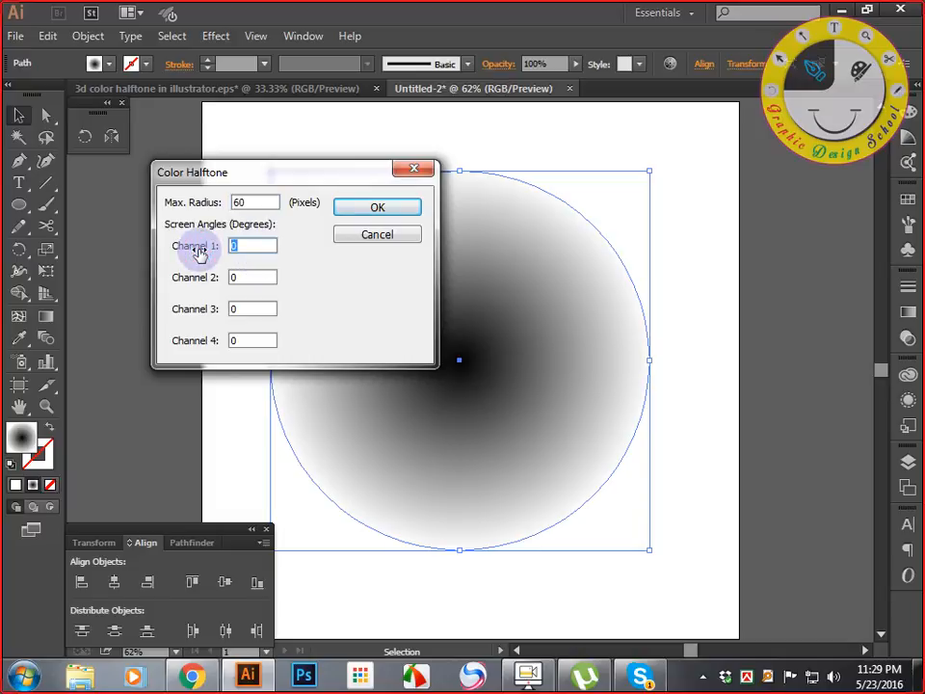
click(200, 273)
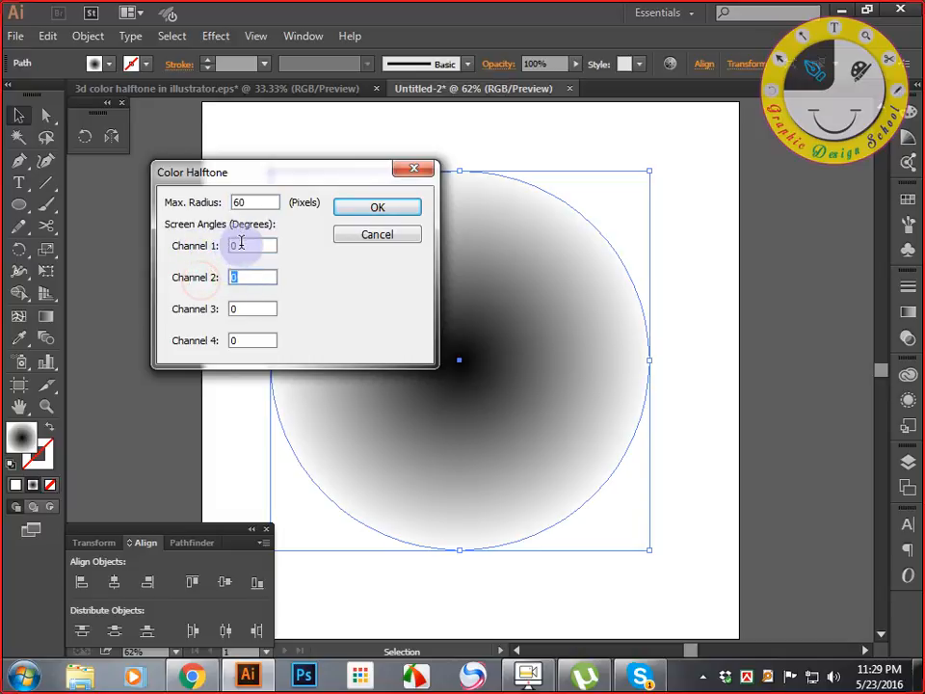
click(200, 247)
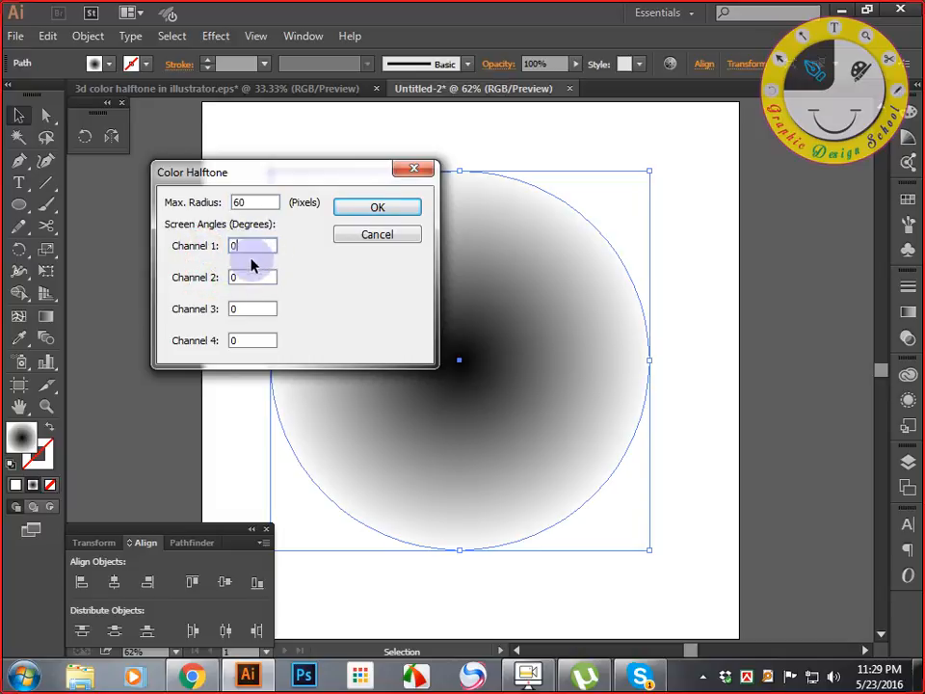
click(253, 305)
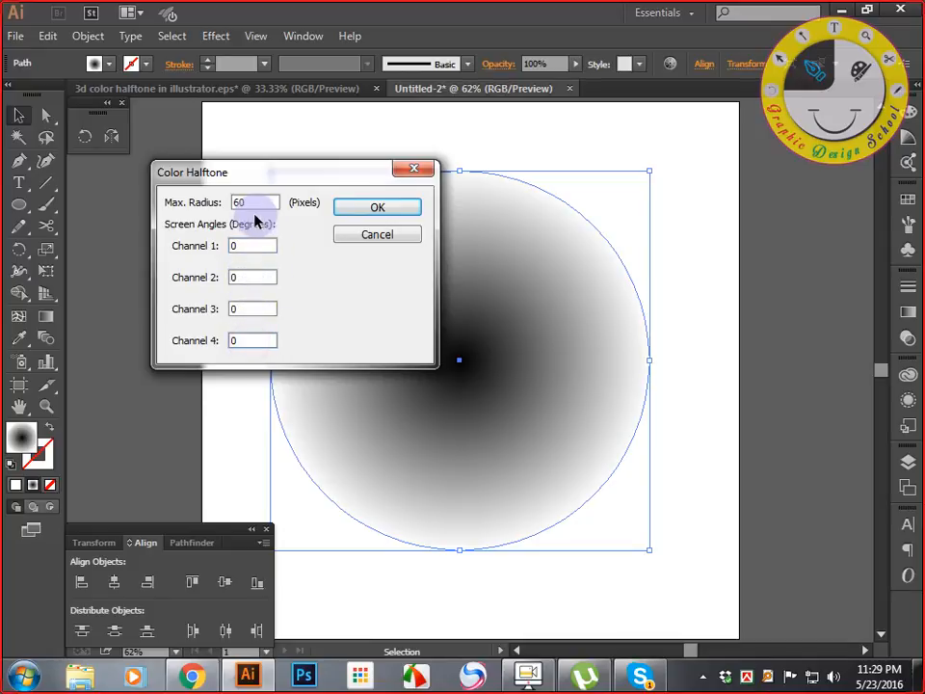
drag(260, 203, 226, 207)
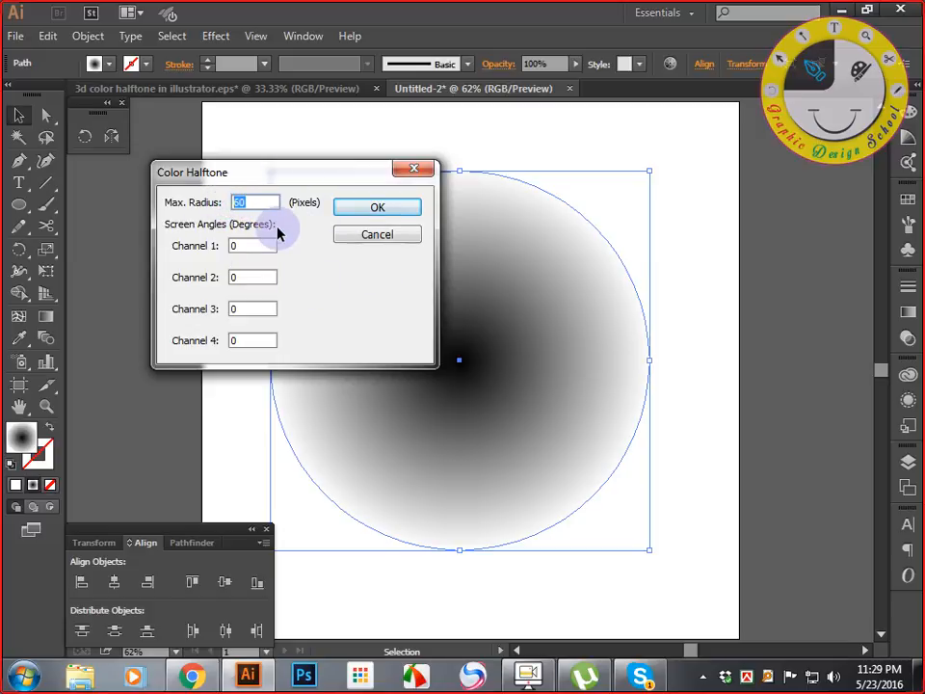
click(259, 202)
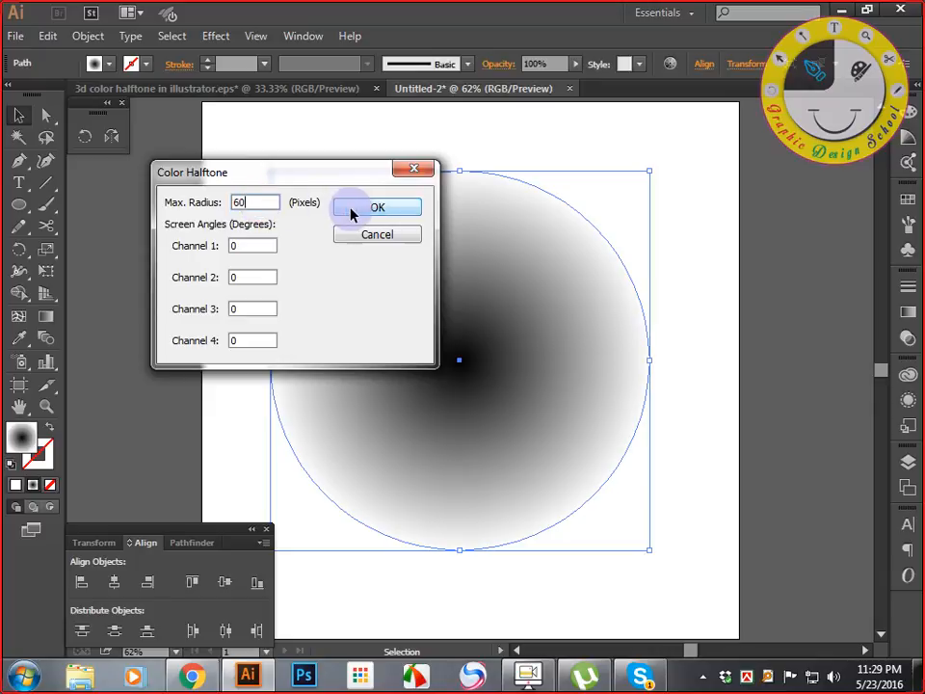
click(370, 210)
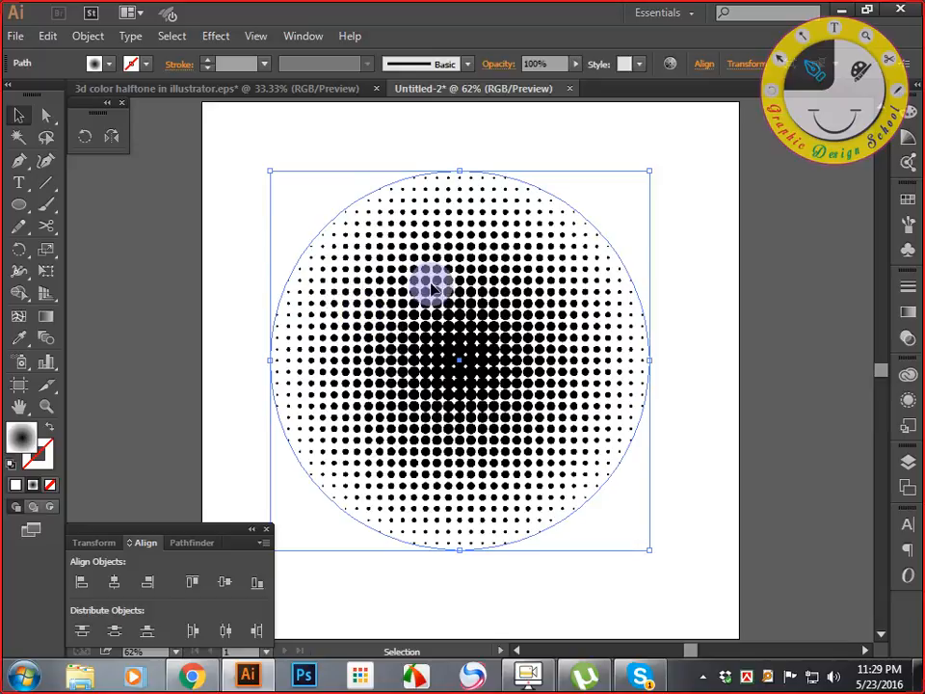
- Move the halftone circle off the artboard onto the empty canvas to its left
click(195, 269)
drag(202, 293, 532, 290)
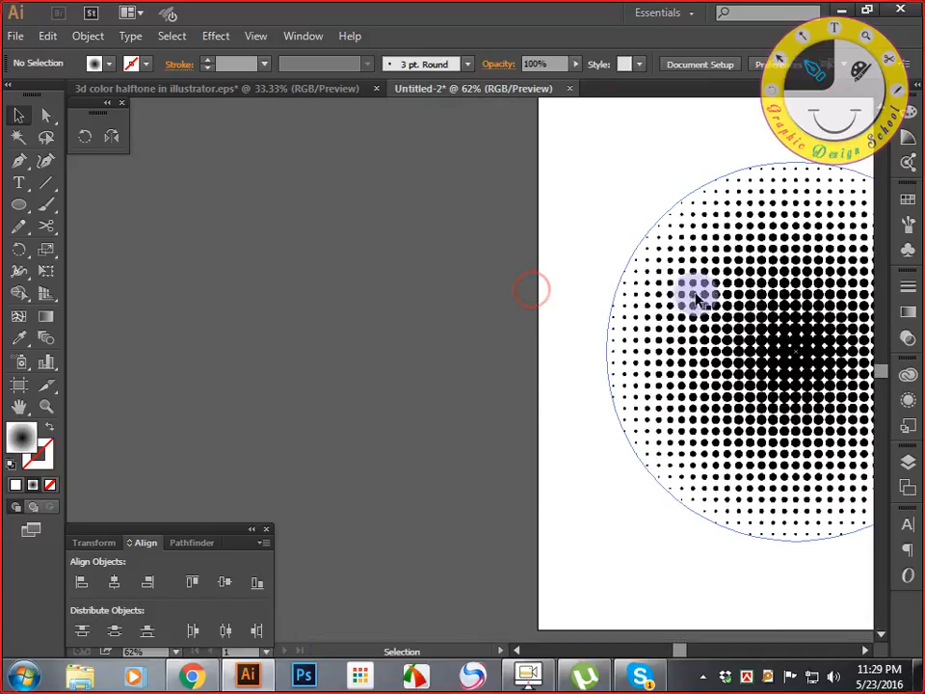
drag(692, 295, 208, 271)
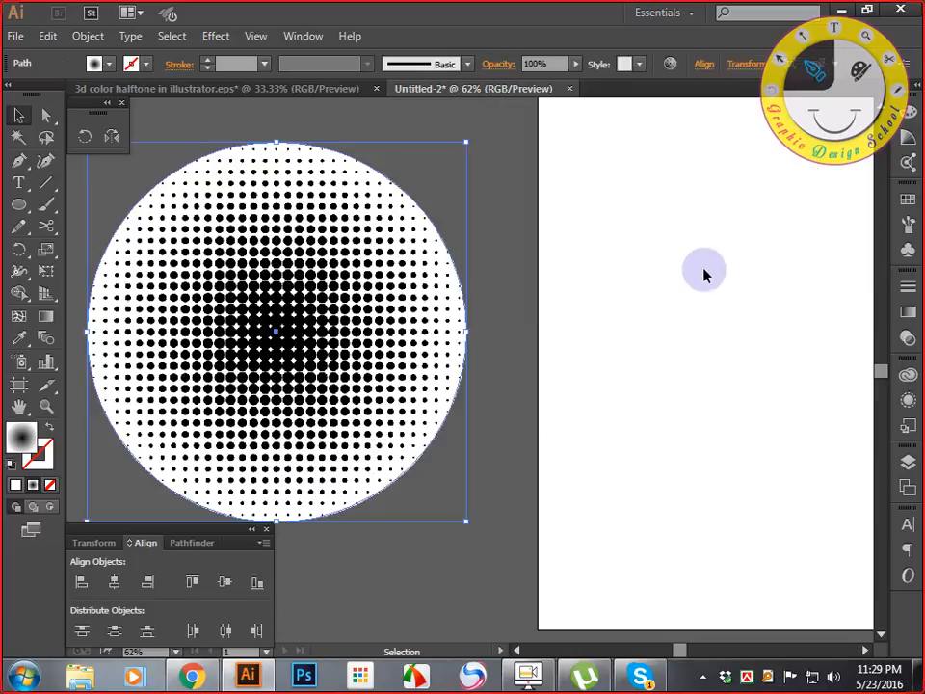
drag(551, 302, 647, 324)
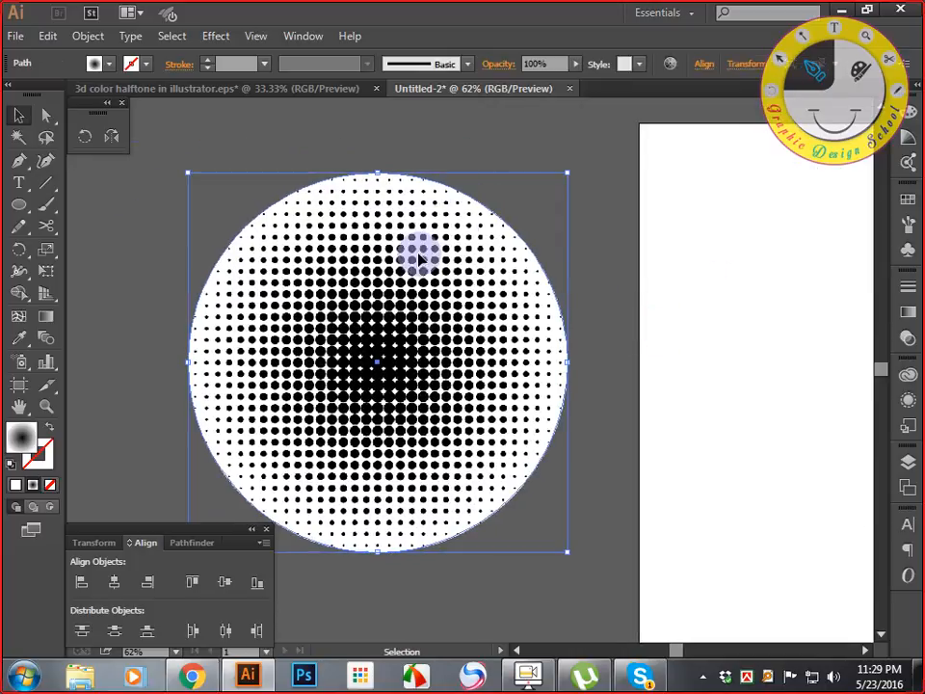
click(628, 264)
click(417, 306)
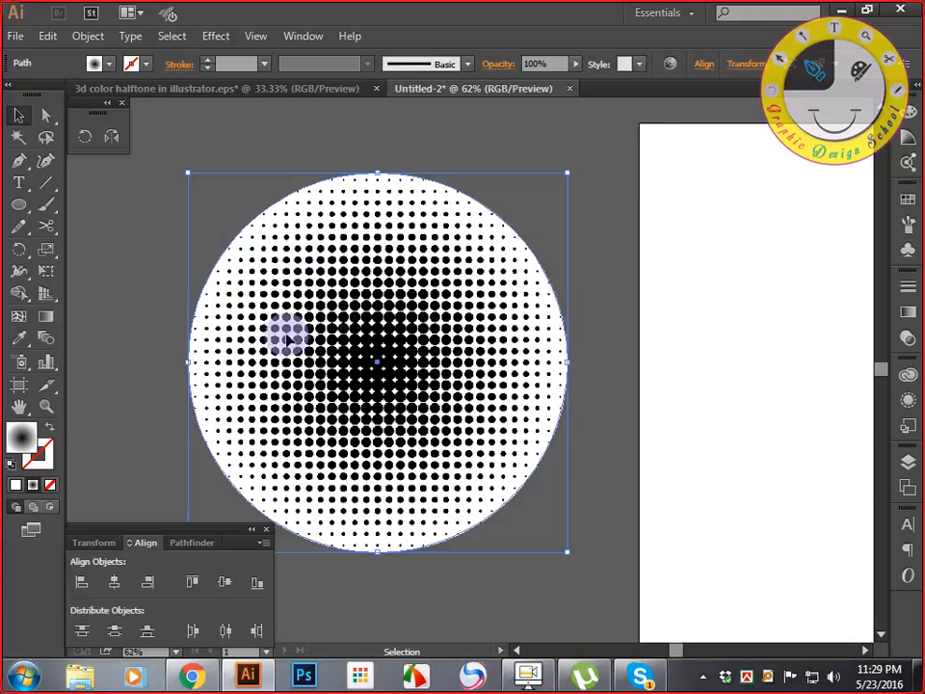
click(516, 145)
click(456, 213)
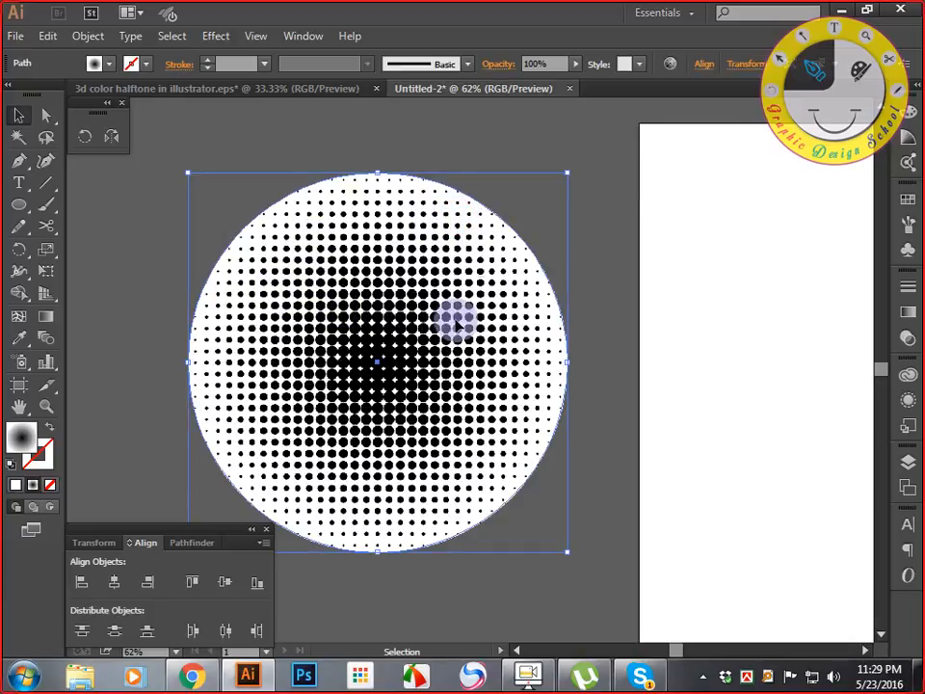
click(609, 215)
click(465, 274)
right_click(434, 281)
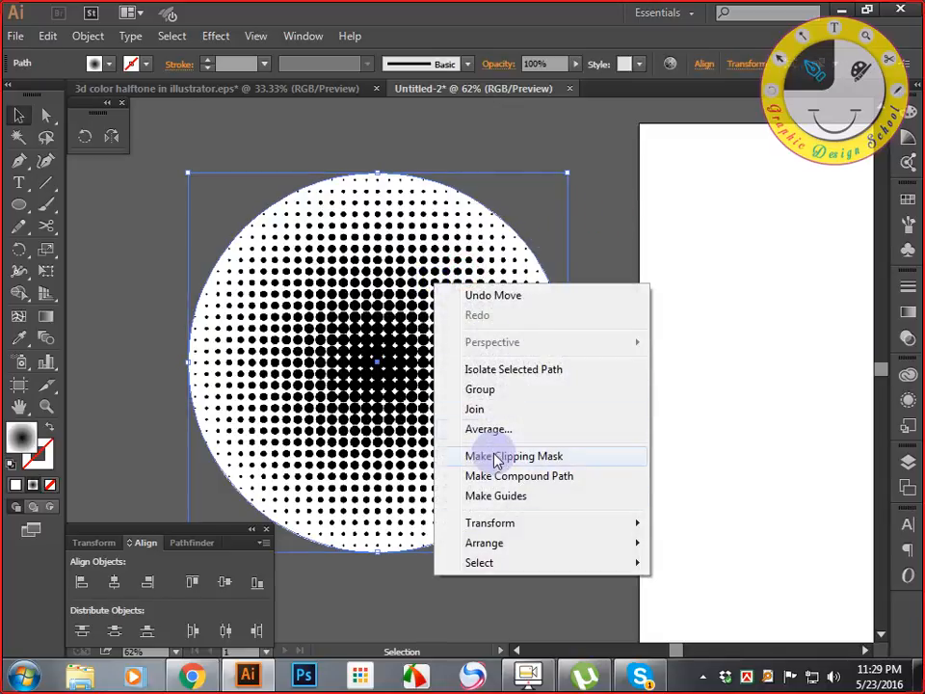
click(389, 280)
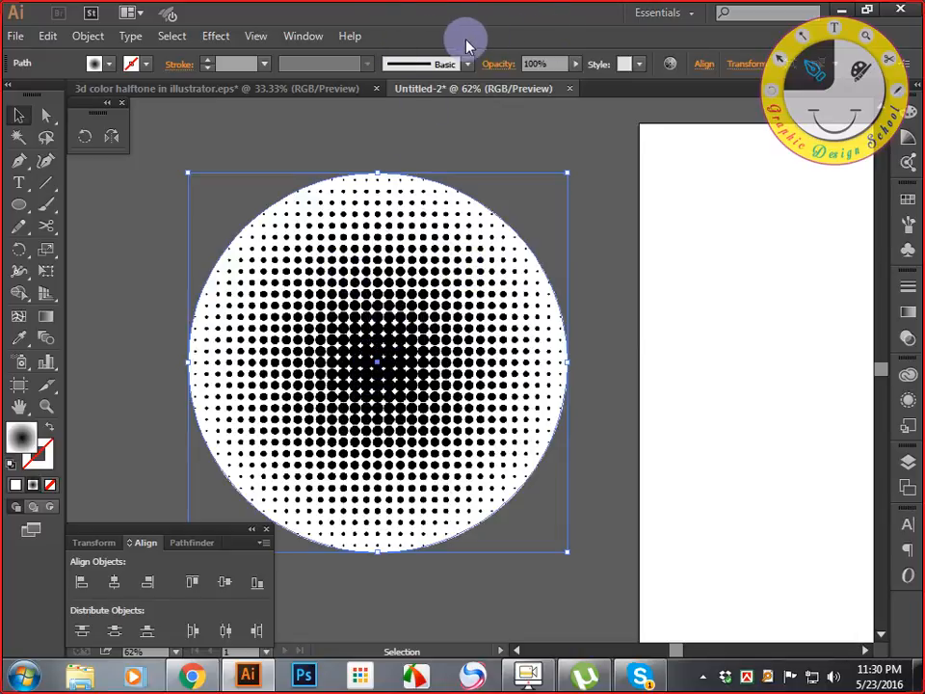
click(598, 199)
click(434, 256)
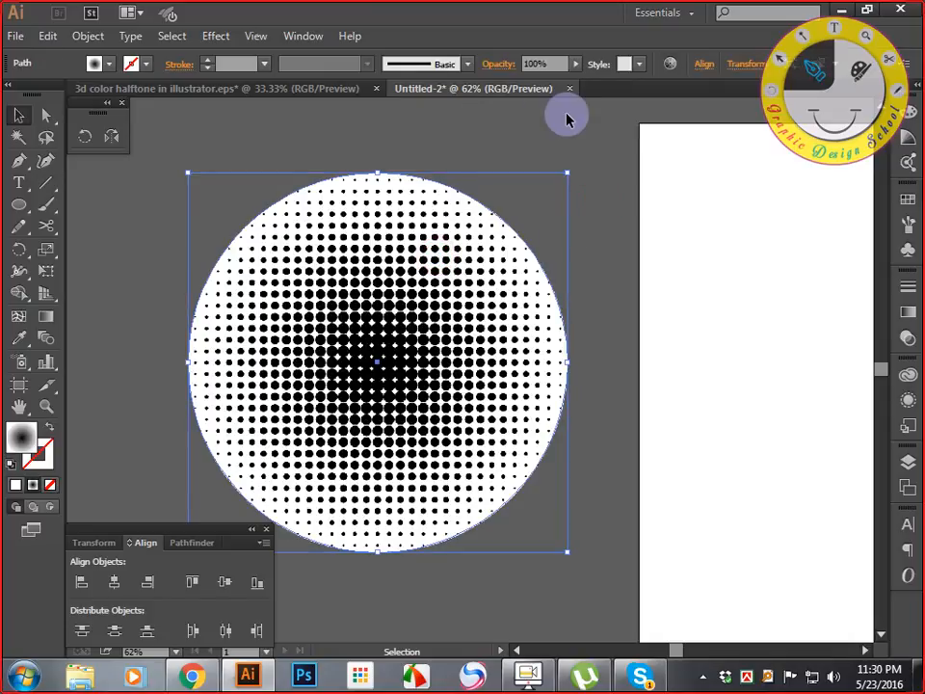
- Expand the appearance of the halftone circle to convert it into an embedded image
click(446, 114)
click(385, 193)
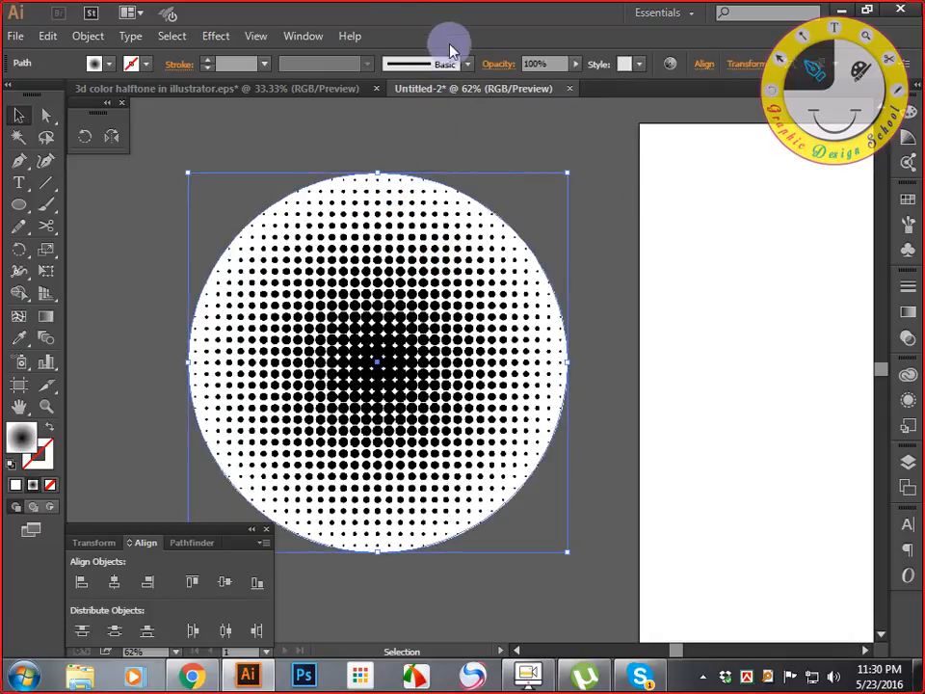
click(93, 35)
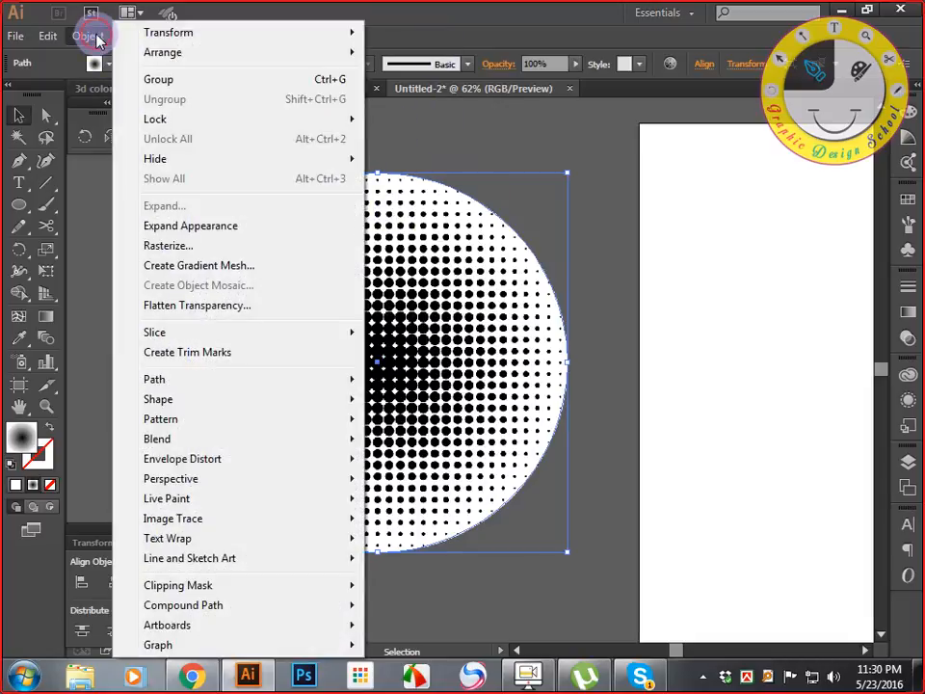
click(202, 230)
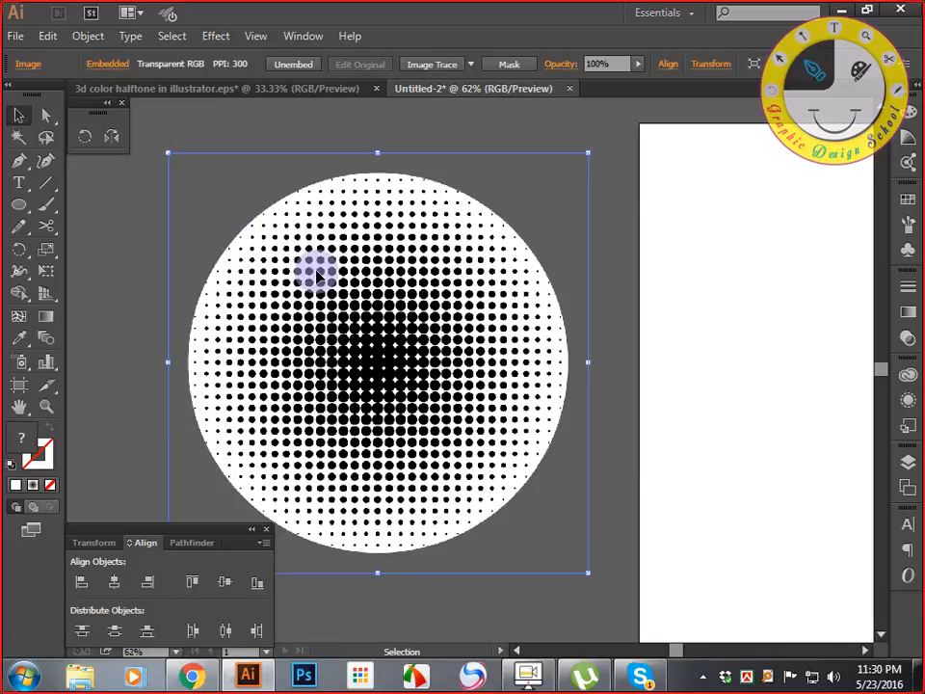
click(692, 196)
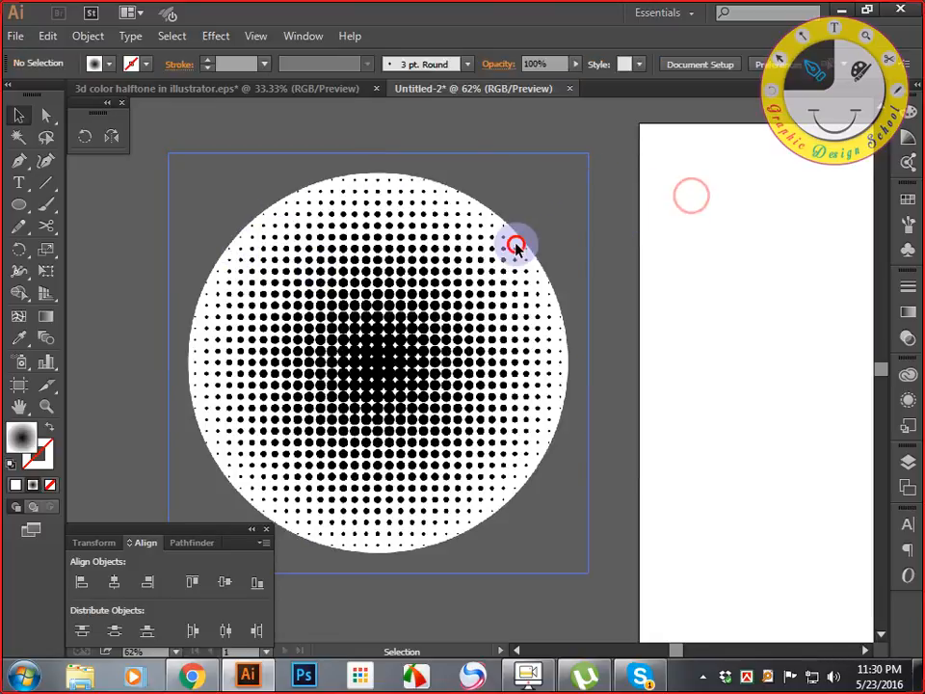
click(516, 244)
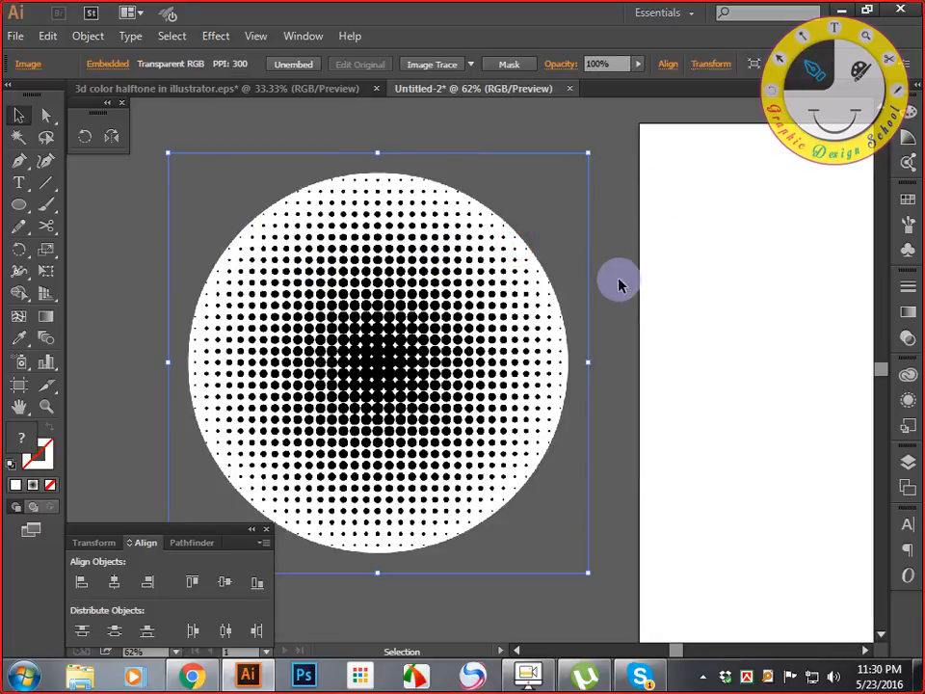
drag(619, 283, 541, 289)
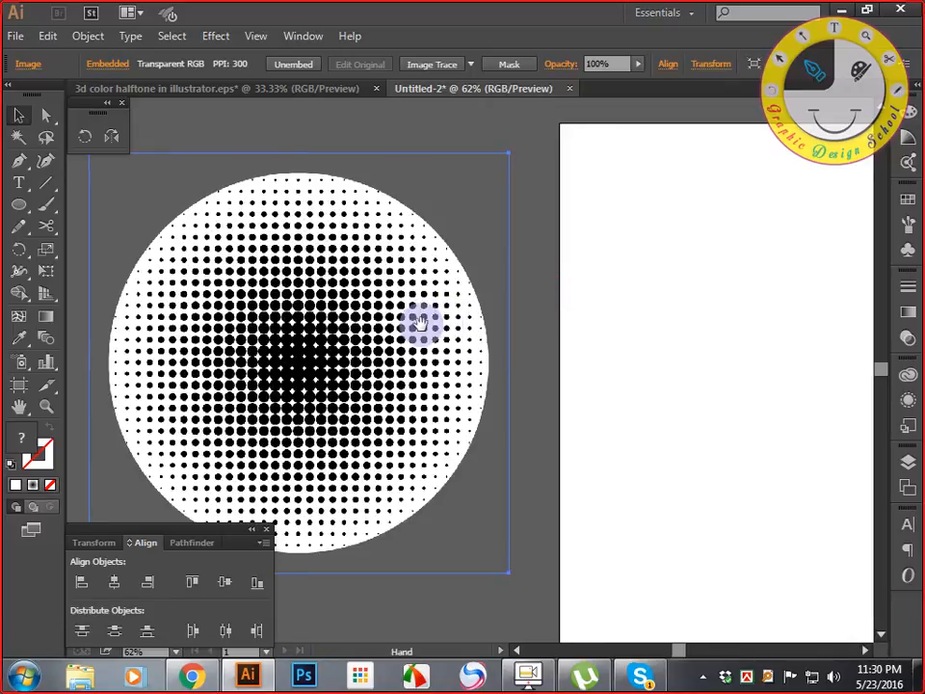
drag(424, 325, 461, 305)
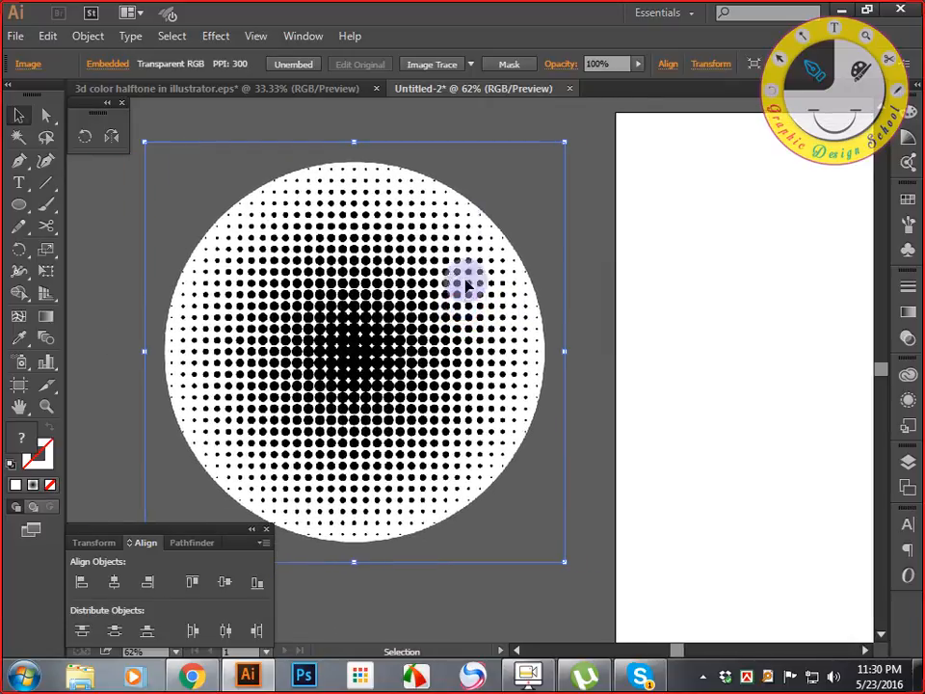
drag(562, 196, 550, 230)
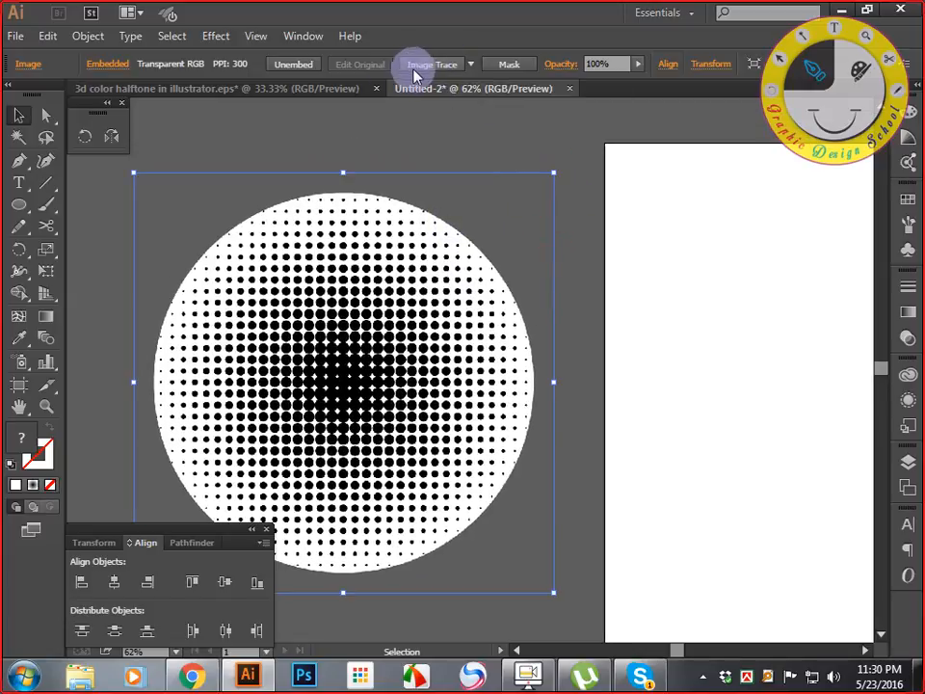
drag(436, 168, 464, 158)
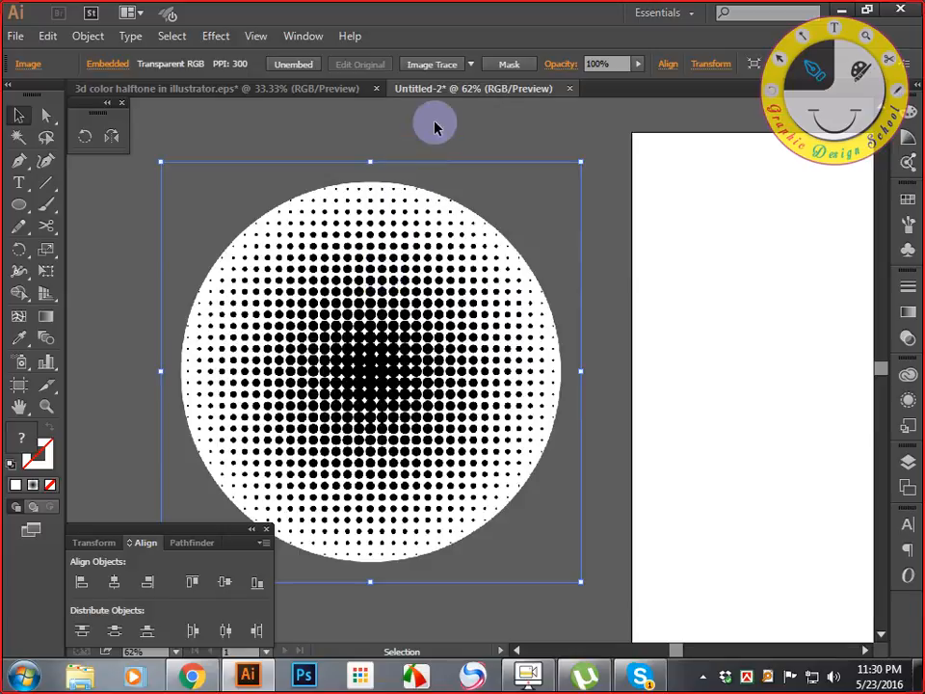
click(470, 64)
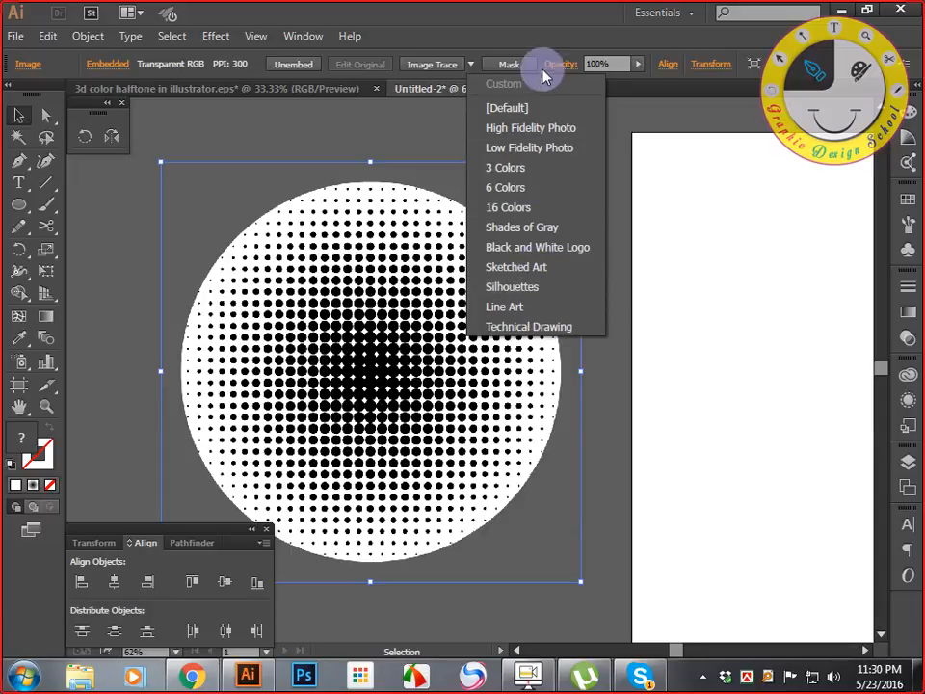
click(511, 39)
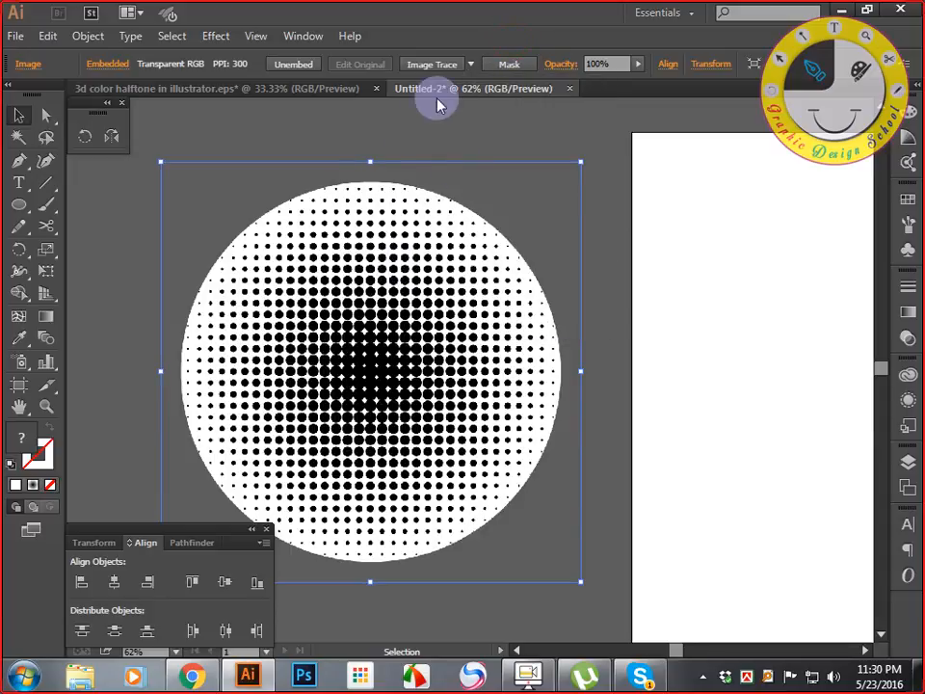
click(472, 65)
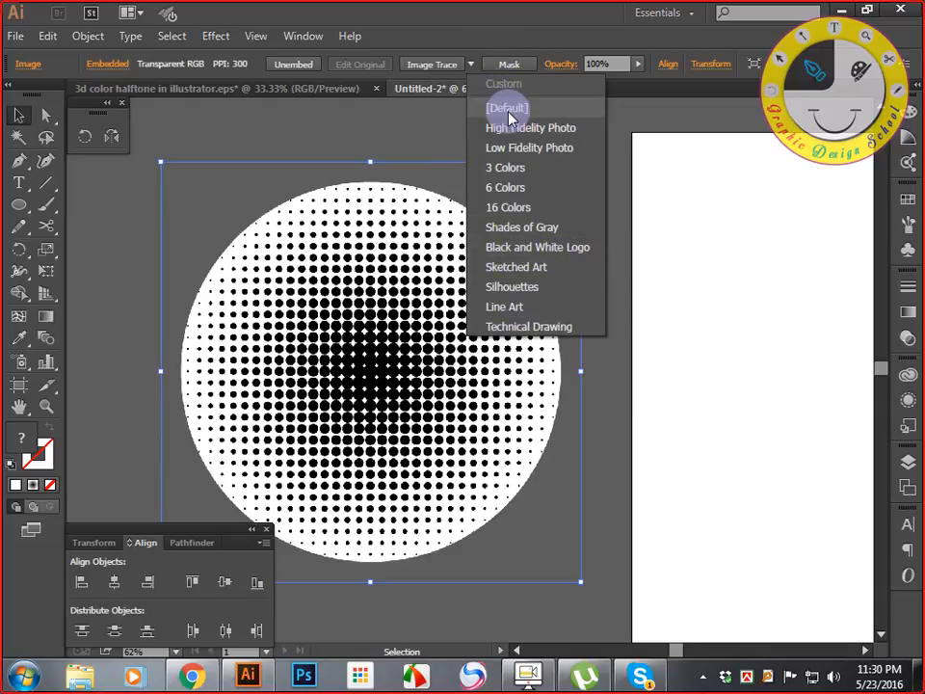
click(474, 17)
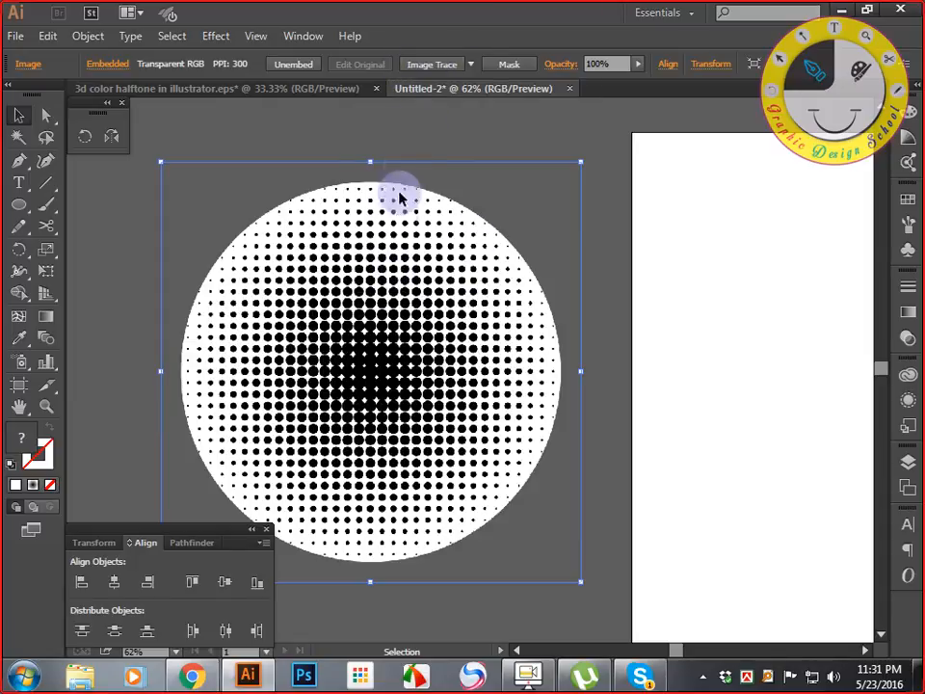
- Trace the halftone image with Image Trace using the default preset, and reselect the traced artwork
click(438, 65)
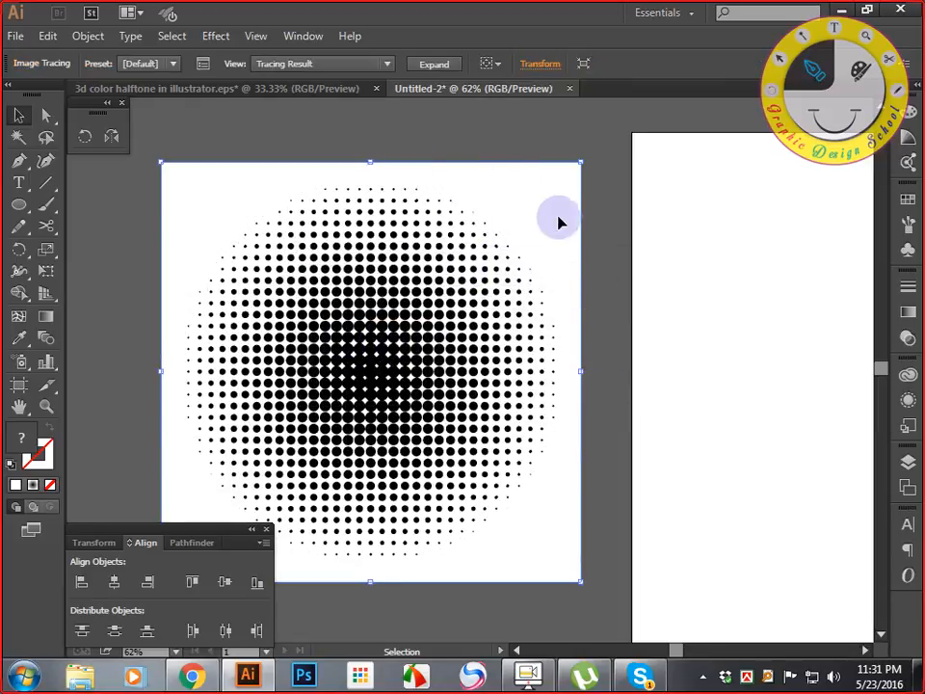
click(614, 260)
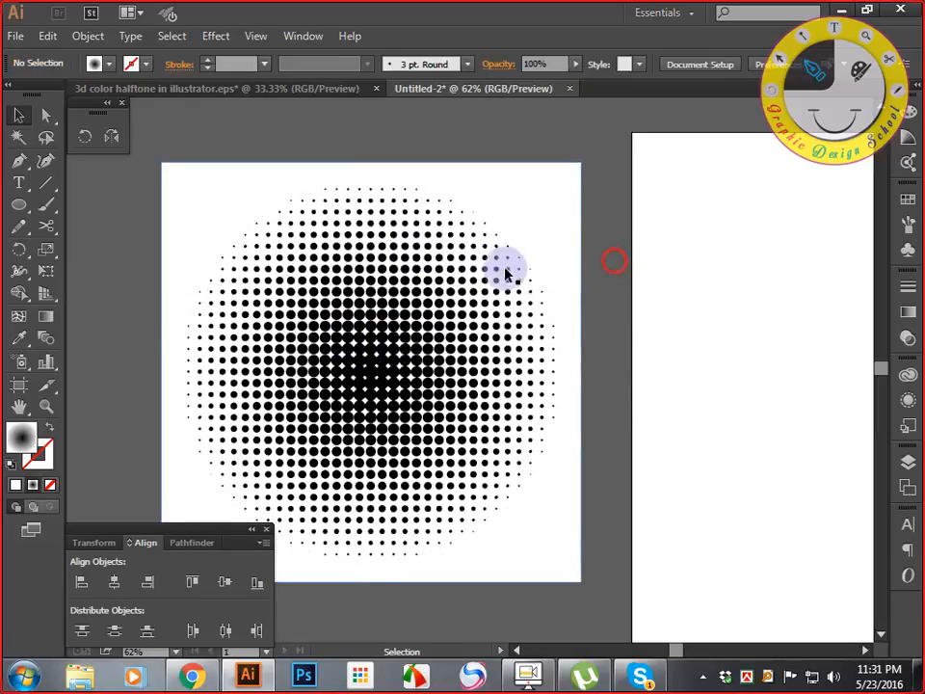
click(503, 271)
right_click(503, 271)
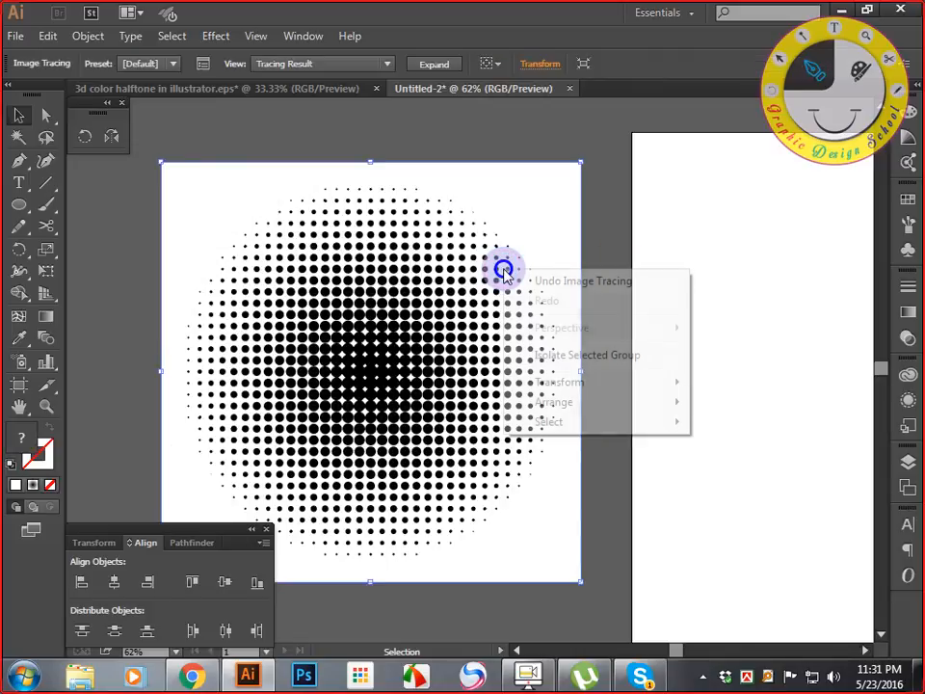
- Expand the traced halftone artwork into editable paths and ungroup the result
click(597, 151)
click(459, 209)
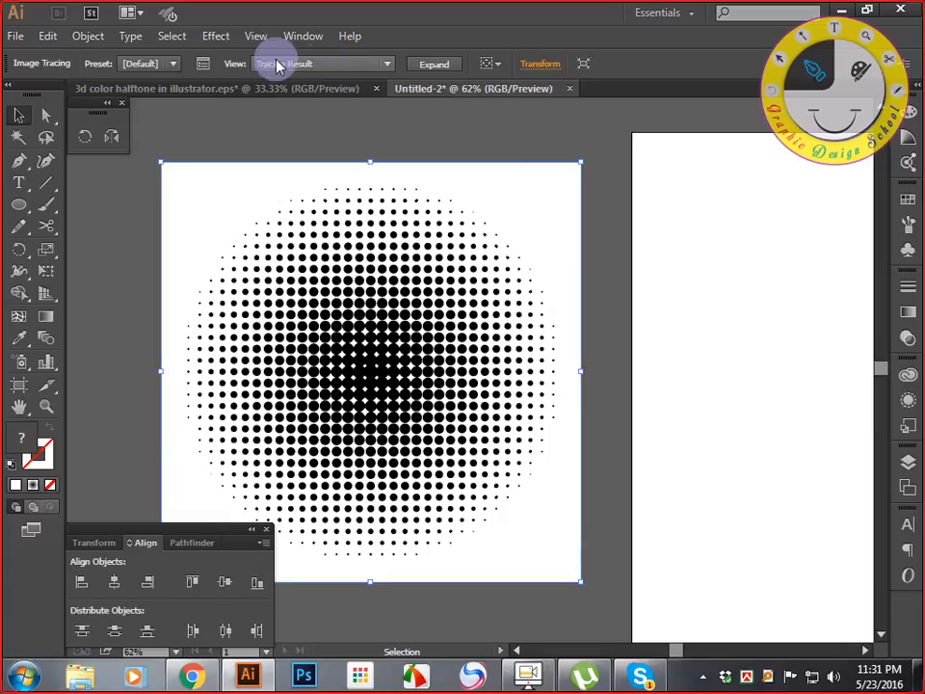
click(434, 67)
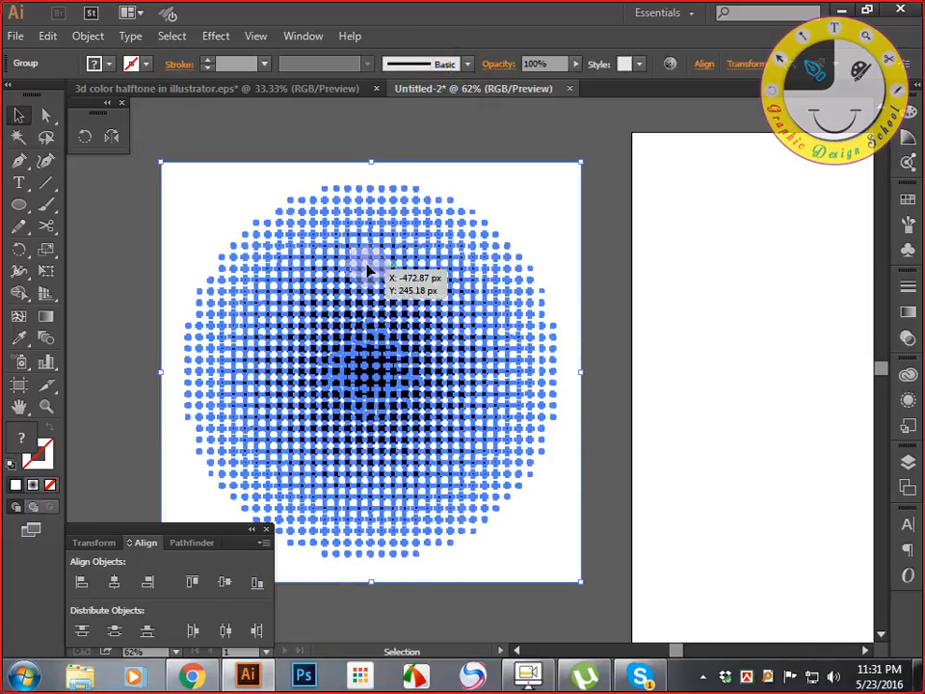
right_click(457, 269)
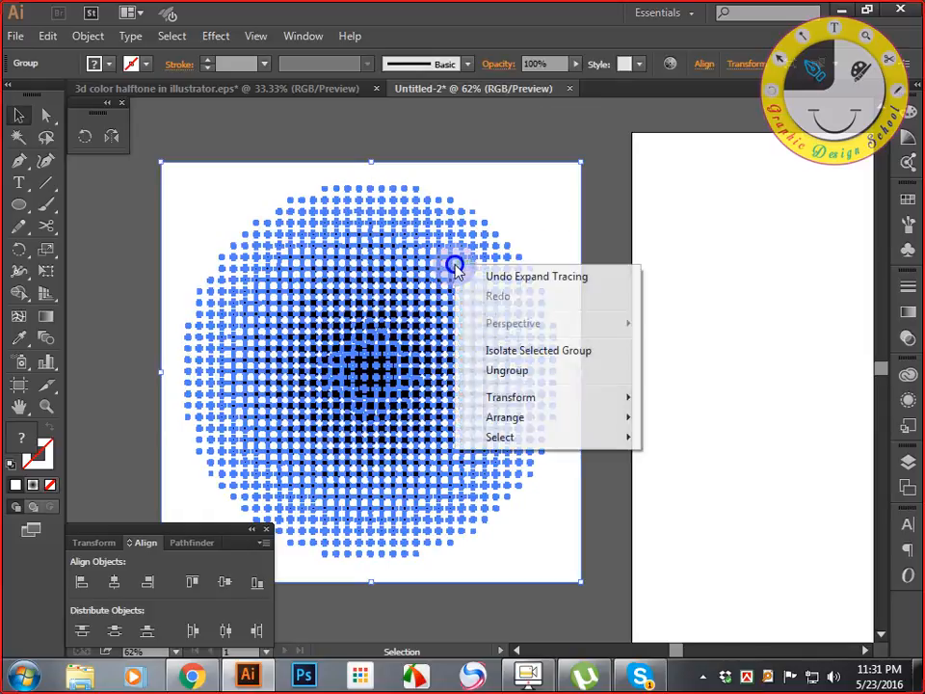
click(502, 371)
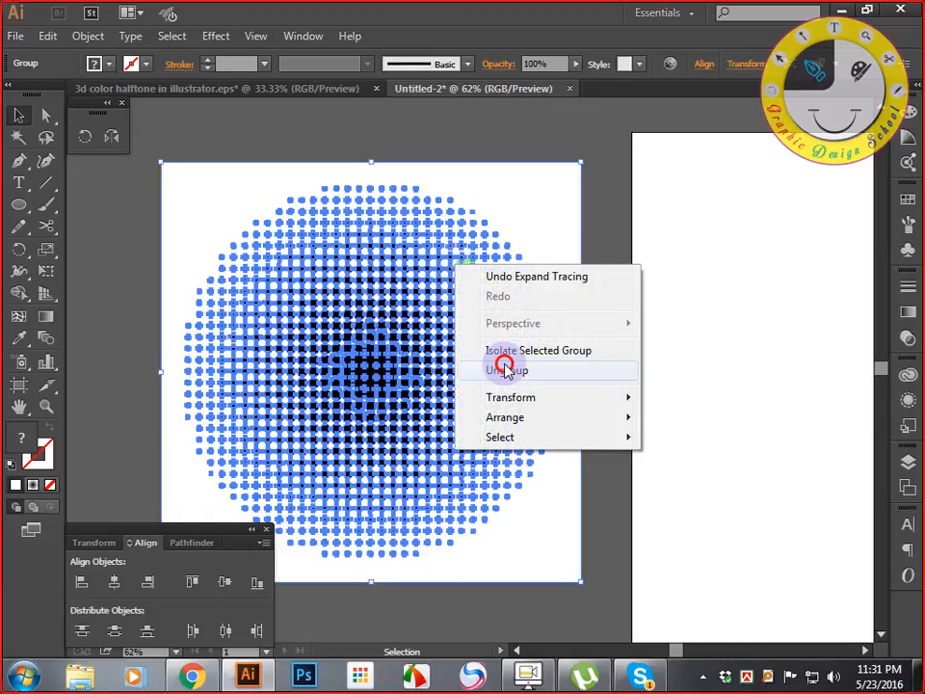
click(601, 275)
click(553, 199)
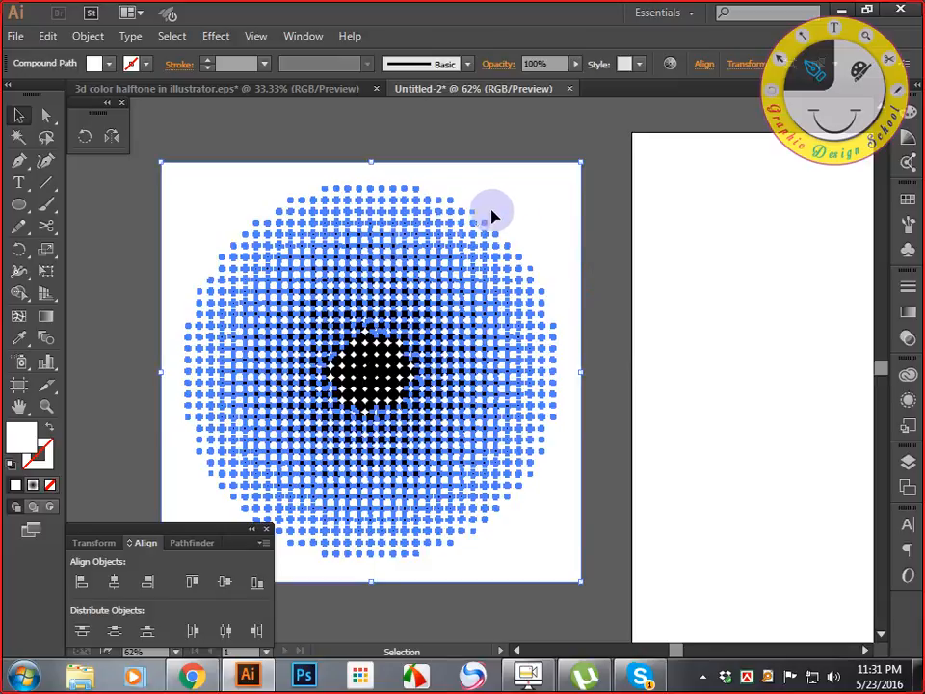
drag(492, 216, 708, 277)
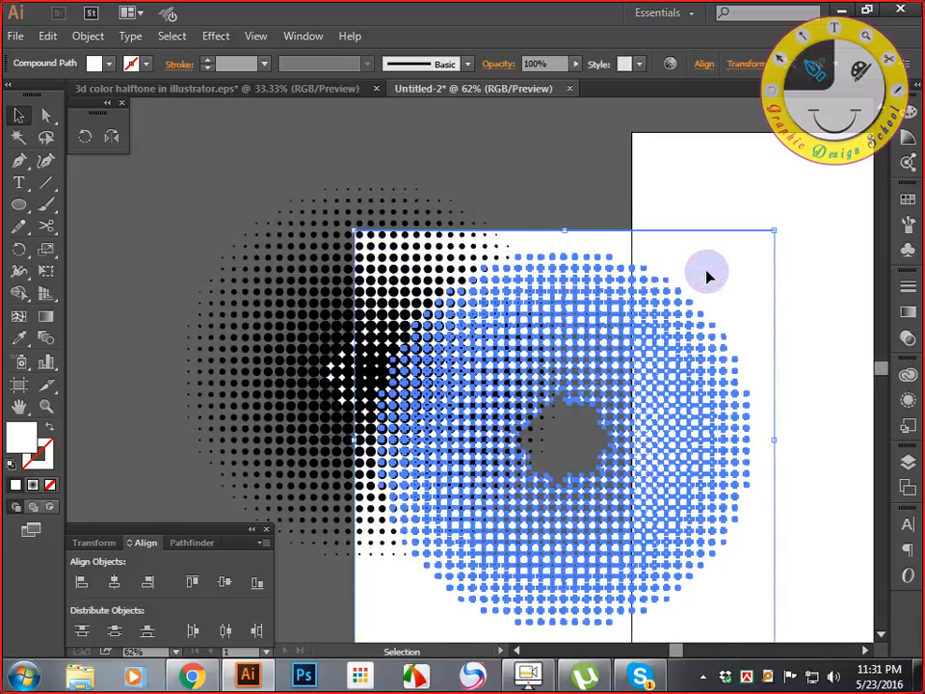
key(ctrl+z)
click(448, 239)
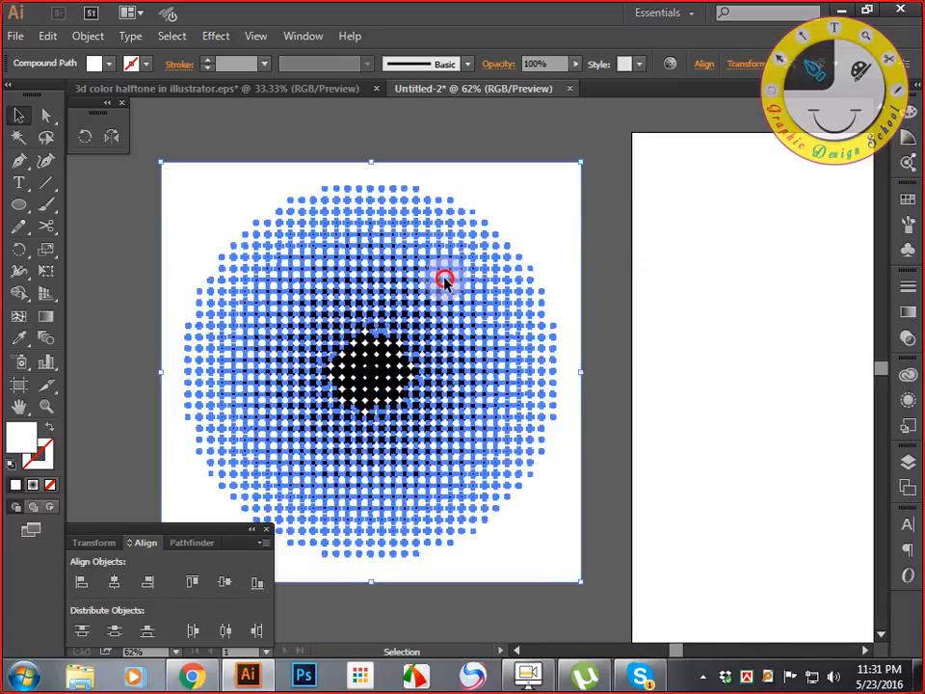
click(626, 263)
click(353, 355)
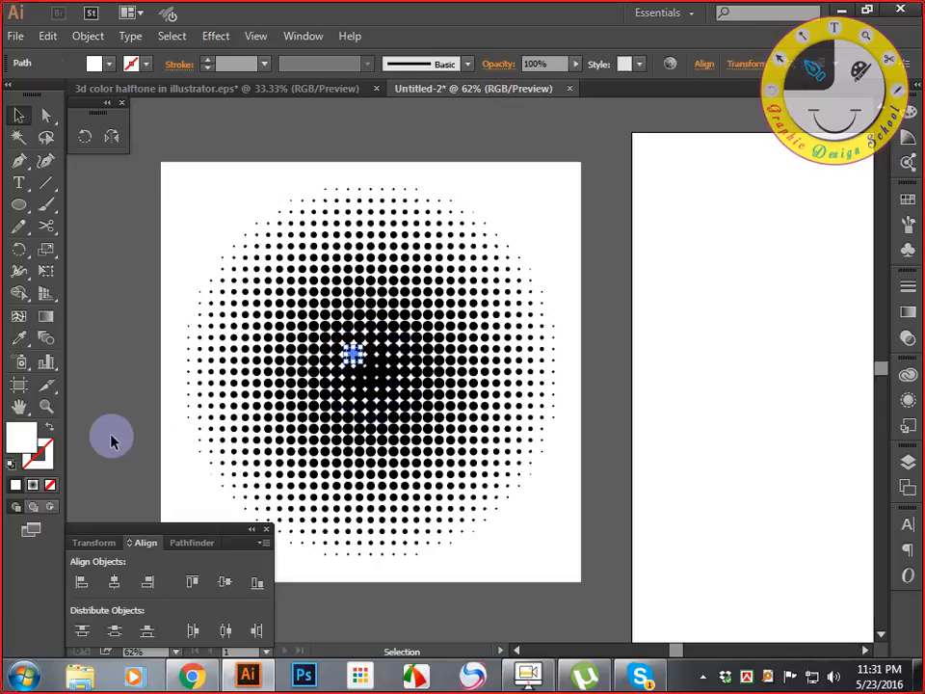
click(626, 240)
click(540, 193)
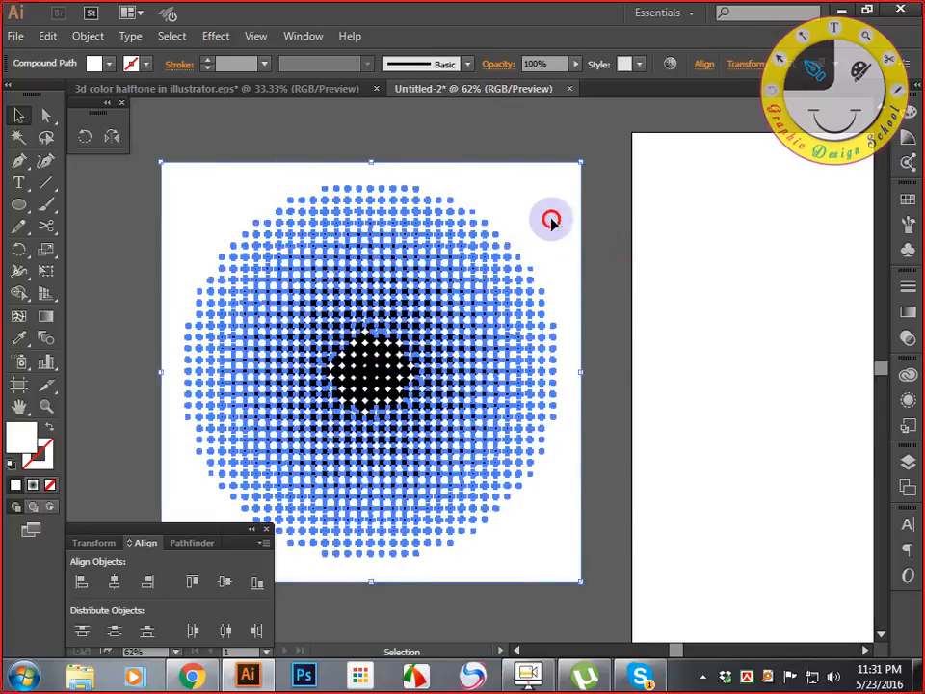
drag(551, 219, 904, 225)
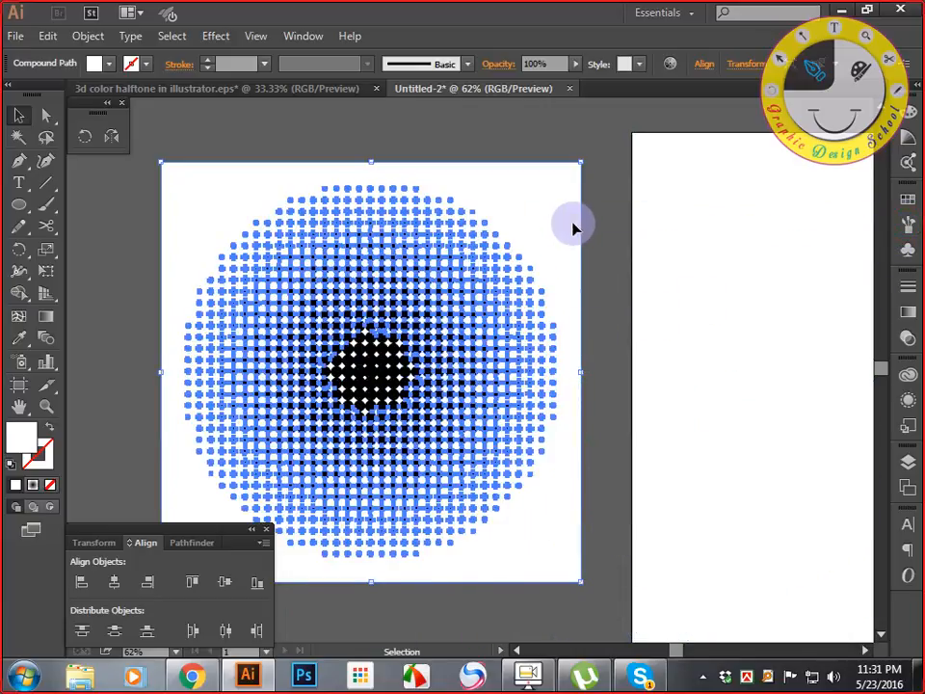
drag(568, 223, 587, 533)
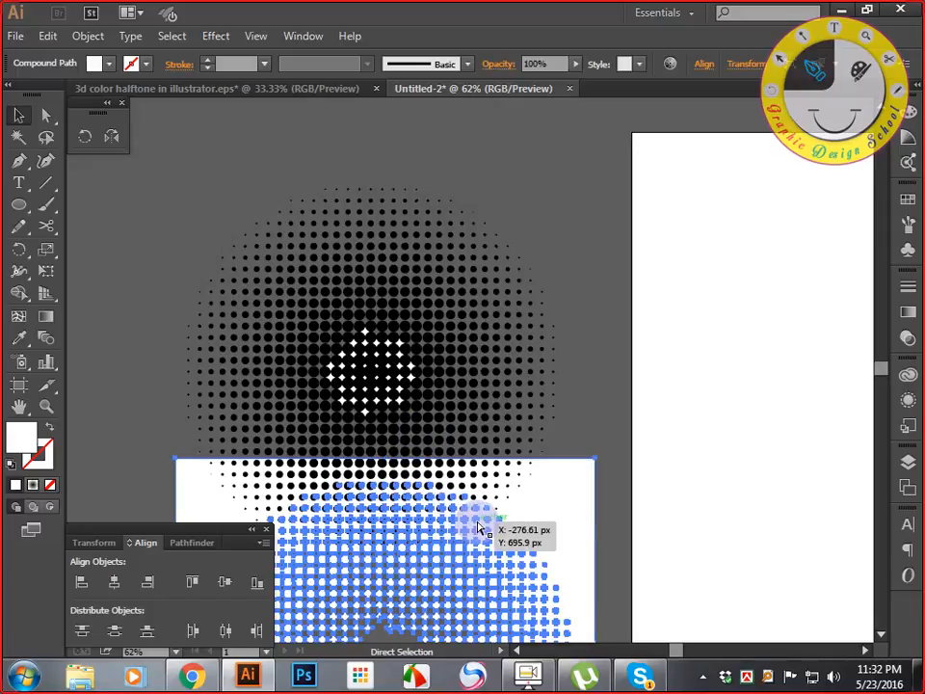
key(ctrl+z)
click(665, 372)
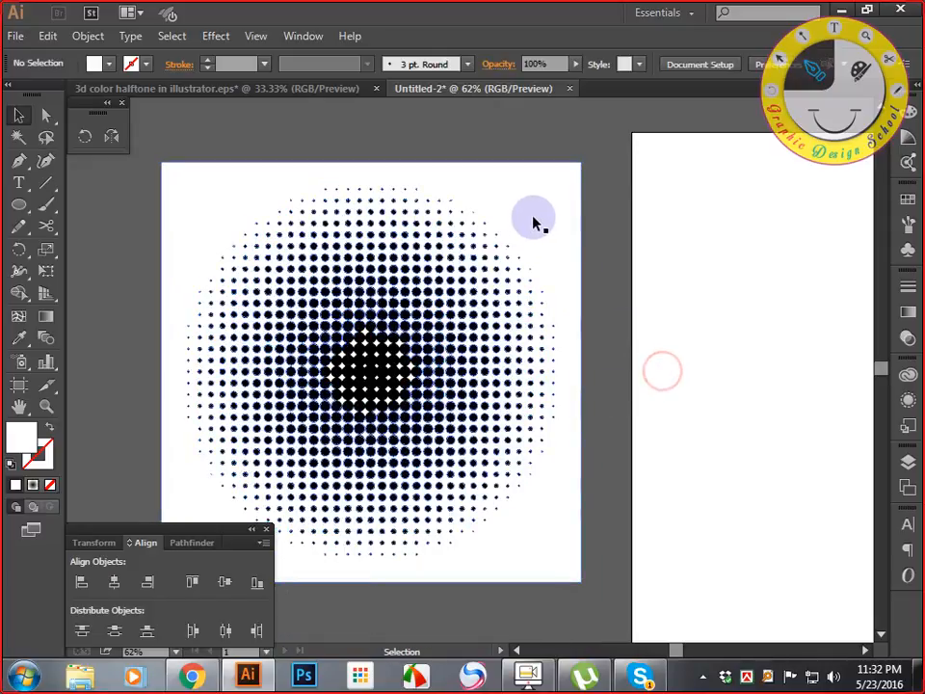
- Select the white background shape and everything sharing its fill color, and delete it all so only the black dots are kept
click(518, 186)
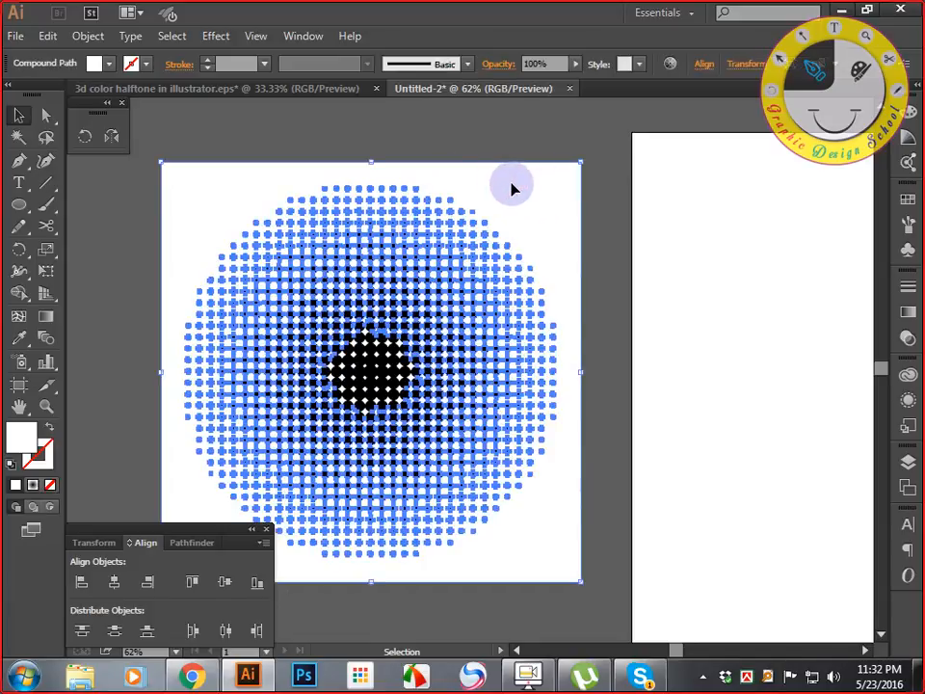
click(173, 37)
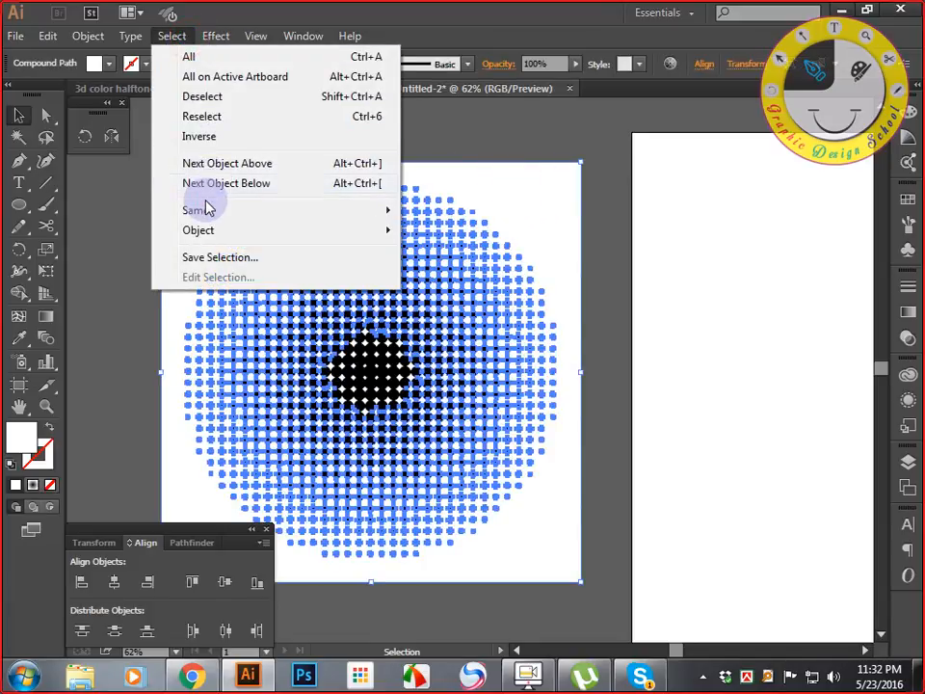
mouse_move(220, 217)
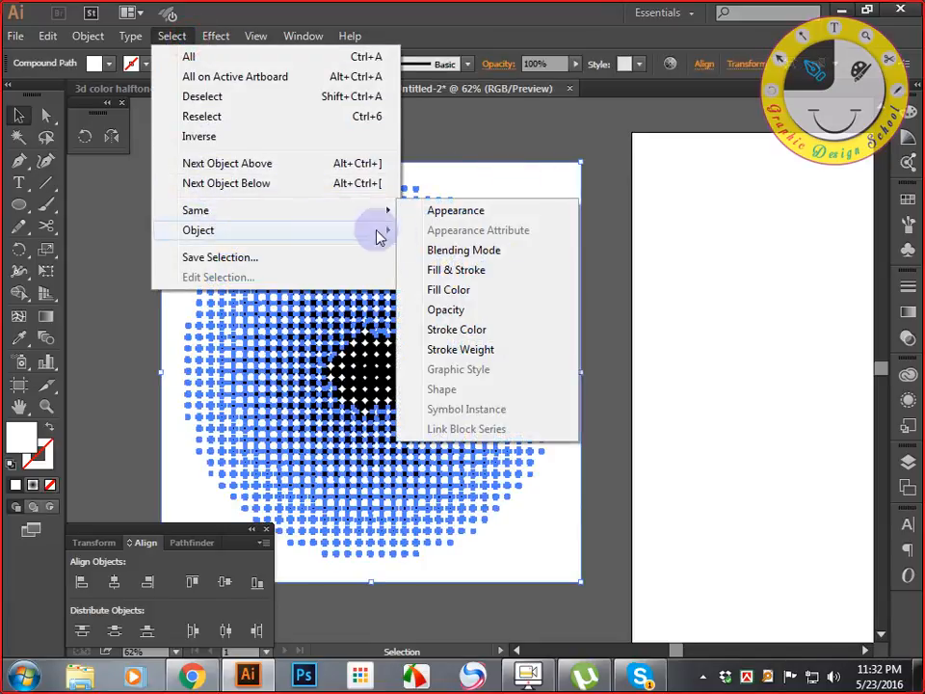
click(464, 291)
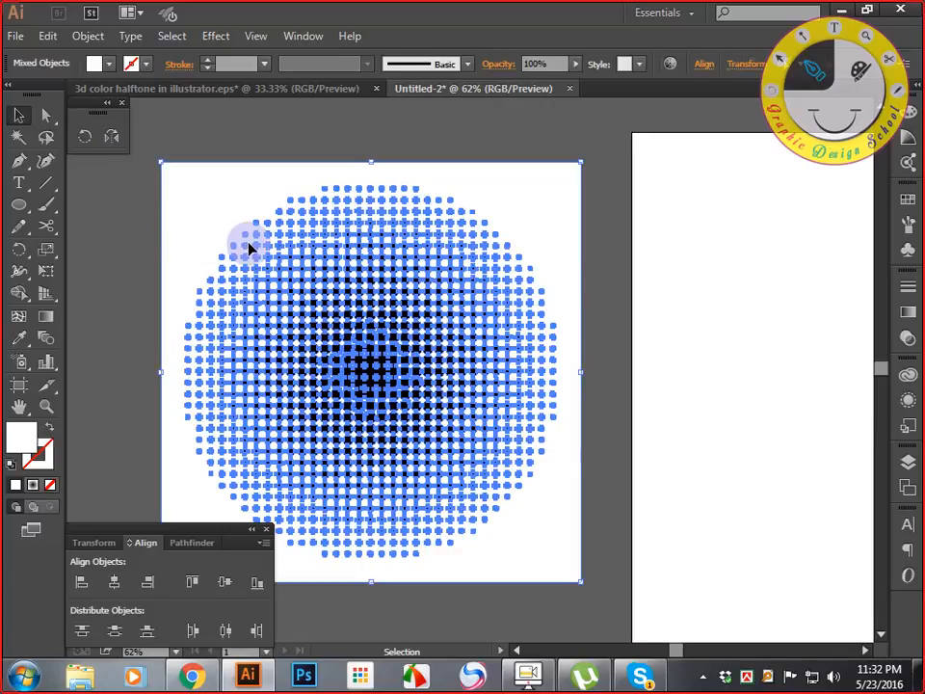
key(Delete)
- Select all the remaining black halftone dots, group them together, and deselect
drag(151, 378, 178, 356)
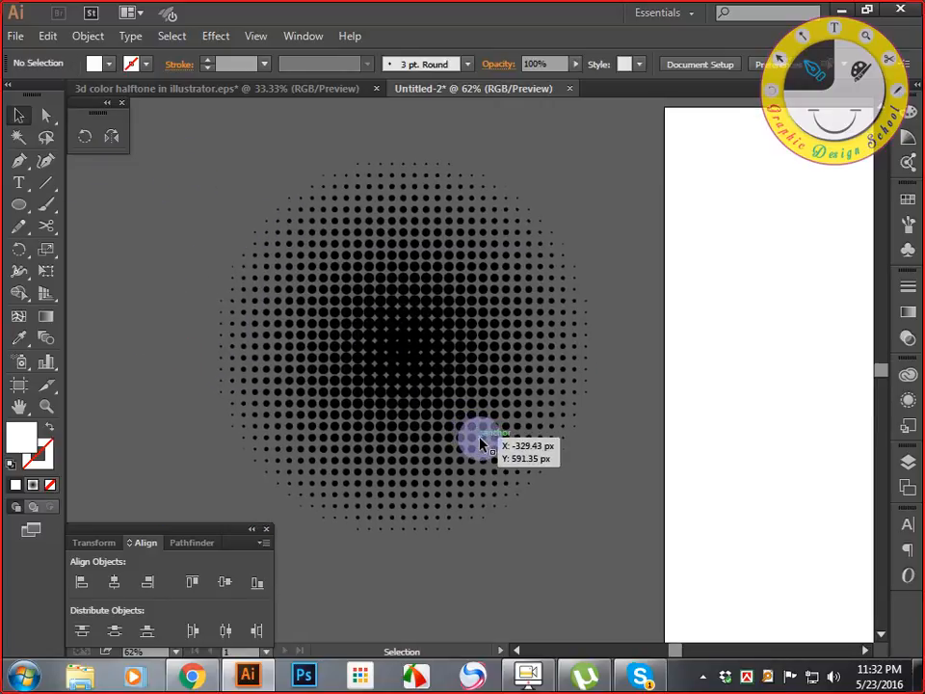
drag(647, 467, 620, 459)
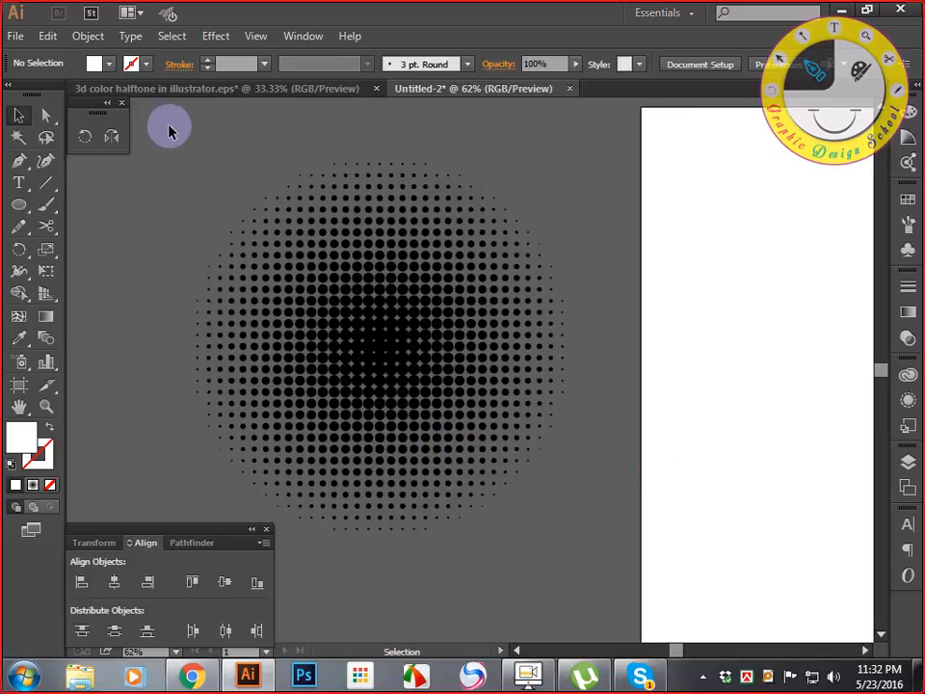
key(ctrl+a)
right_click(427, 355)
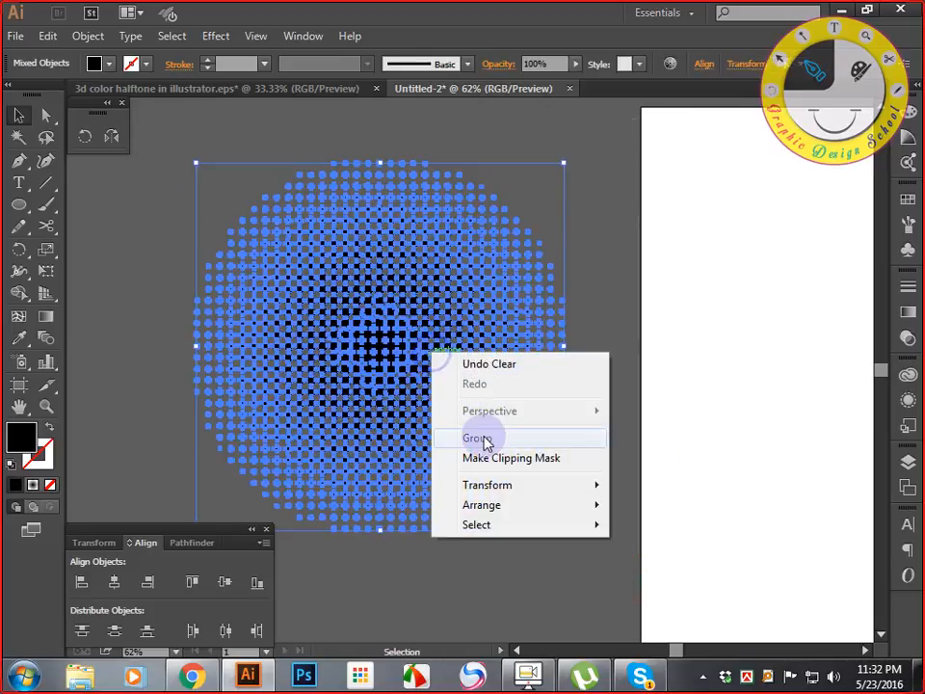
click(436, 439)
click(644, 434)
- Save the grouped halftone dots as a new symbol named New Symbol with the Graphic export type
drag(644, 429, 545, 430)
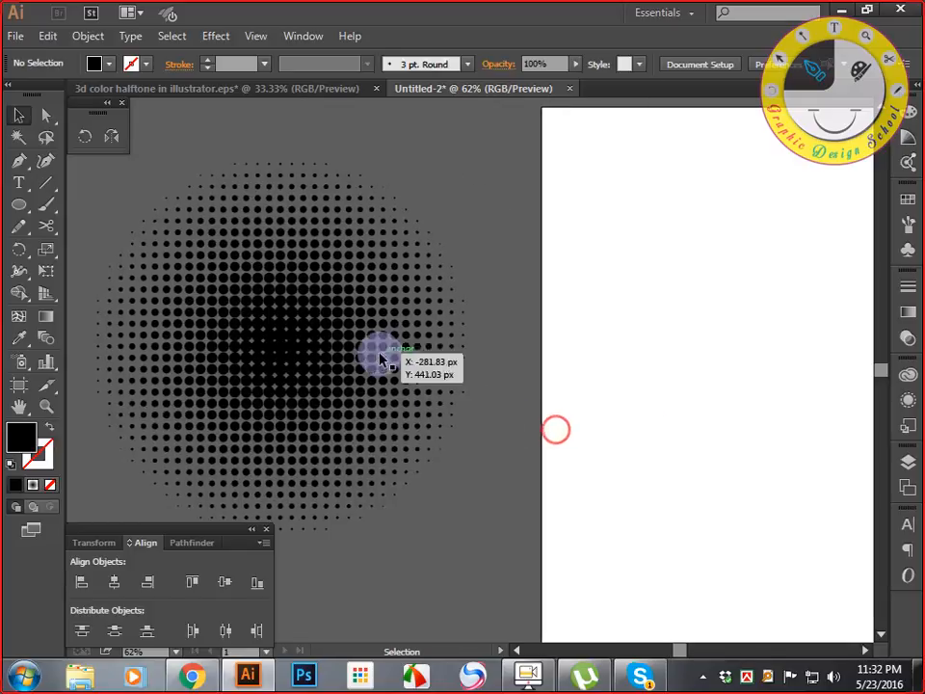
click(909, 250)
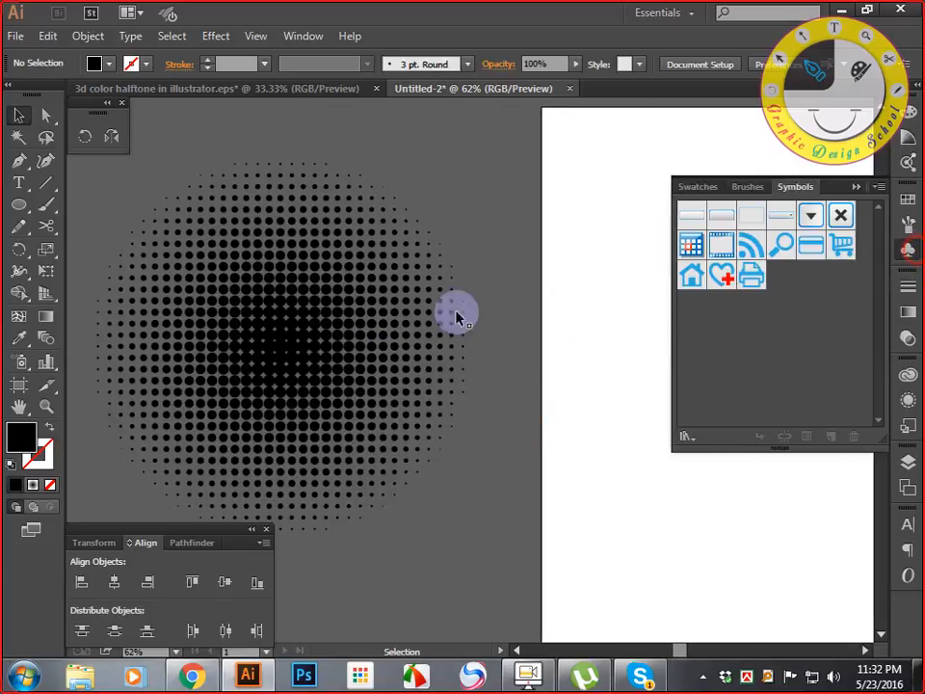
drag(209, 318, 726, 358)
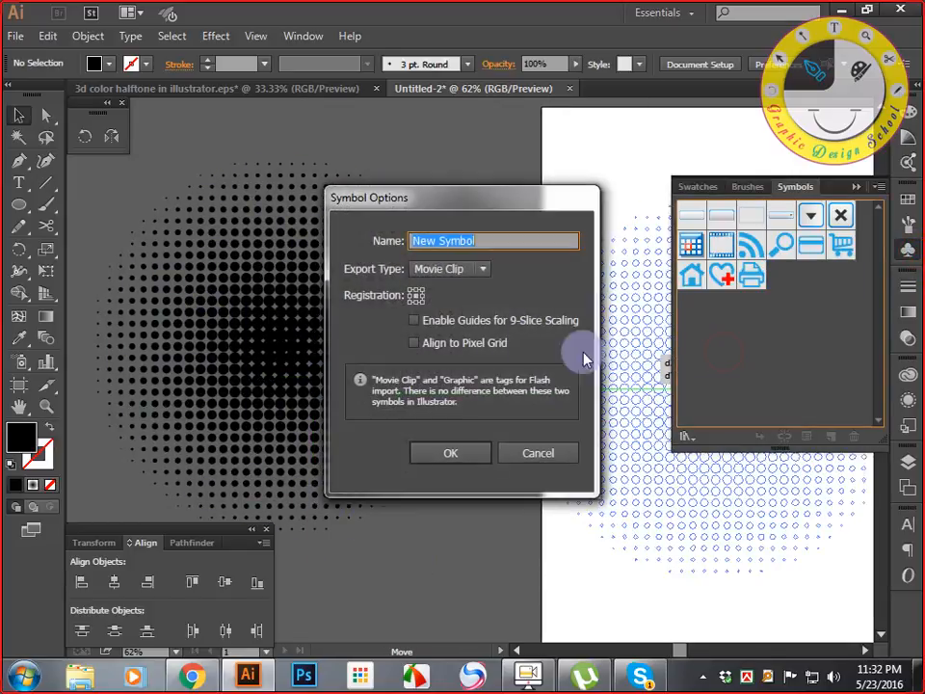
click(458, 272)
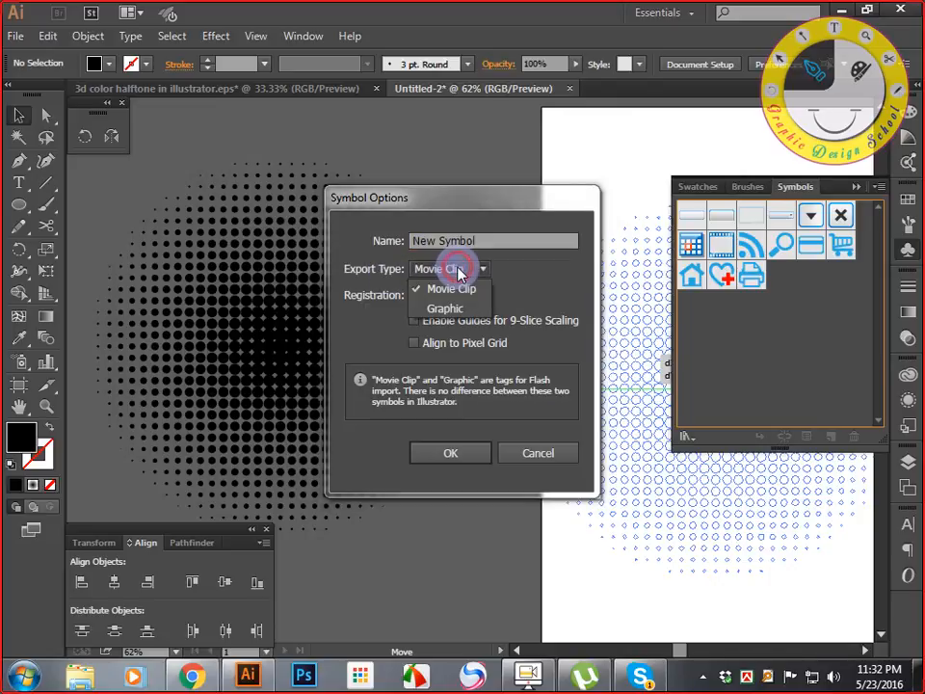
click(435, 310)
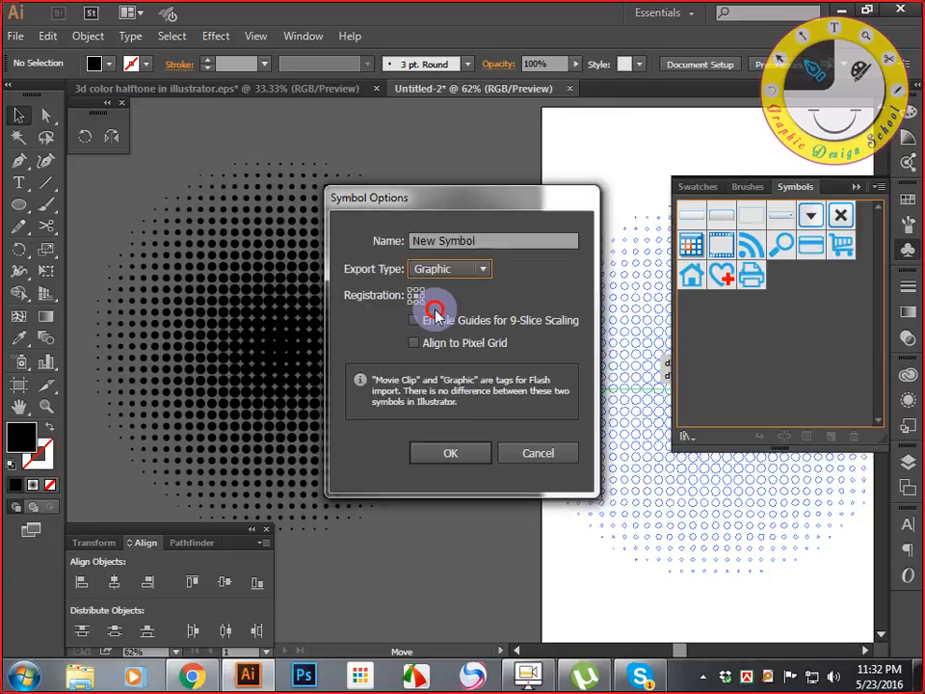
click(436, 457)
drag(568, 463, 412, 415)
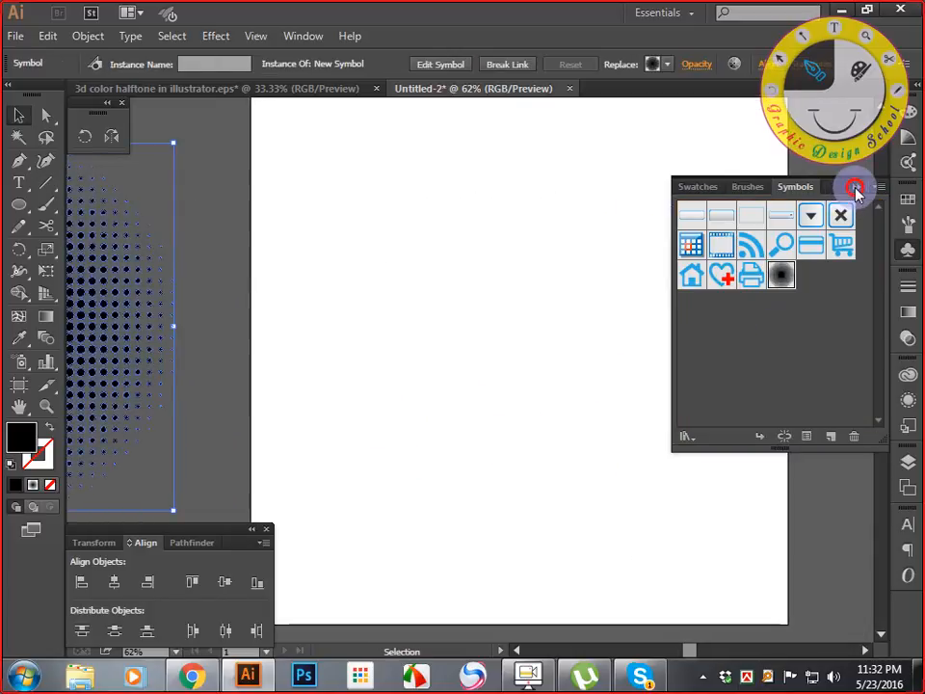
click(856, 190)
- Draw a solid black circle on the artboard and place a vertical ruler guide through its center
click(21, 204)
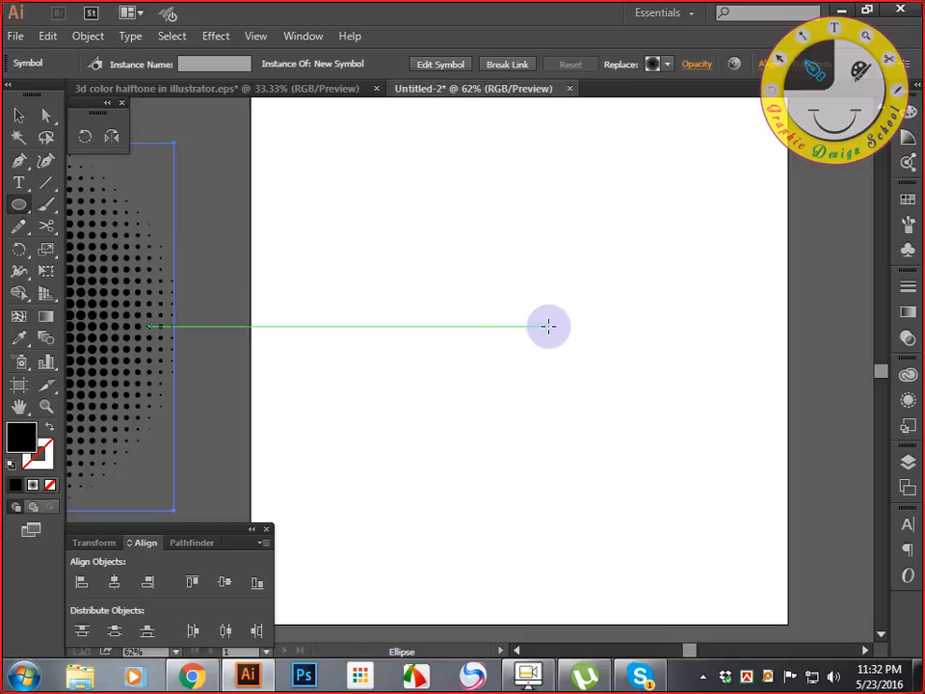
drag(552, 327, 619, 442)
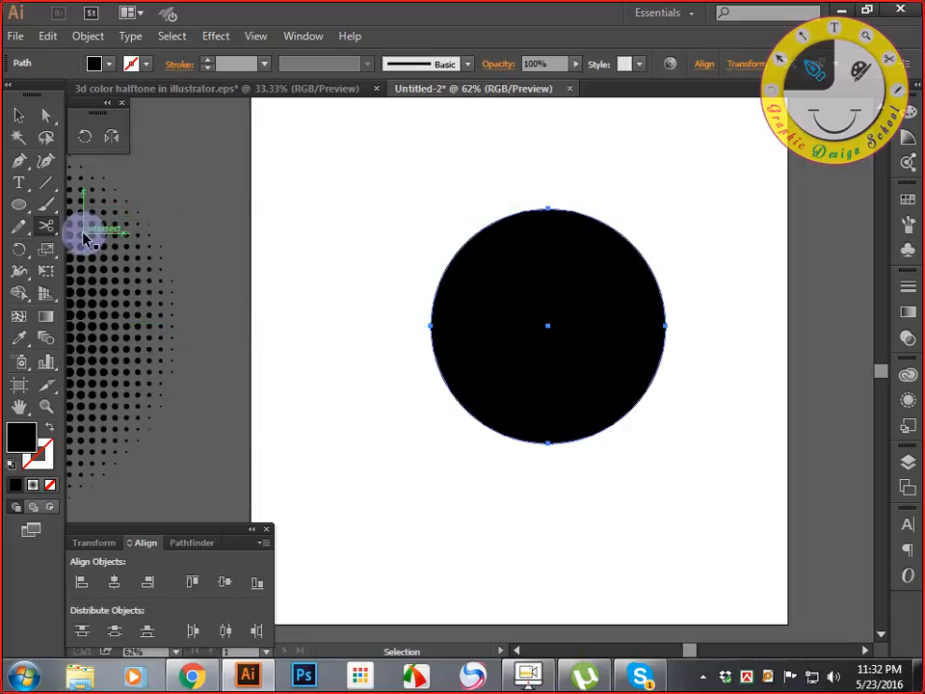
key(ctrl+r)
drag(70, 345, 549, 327)
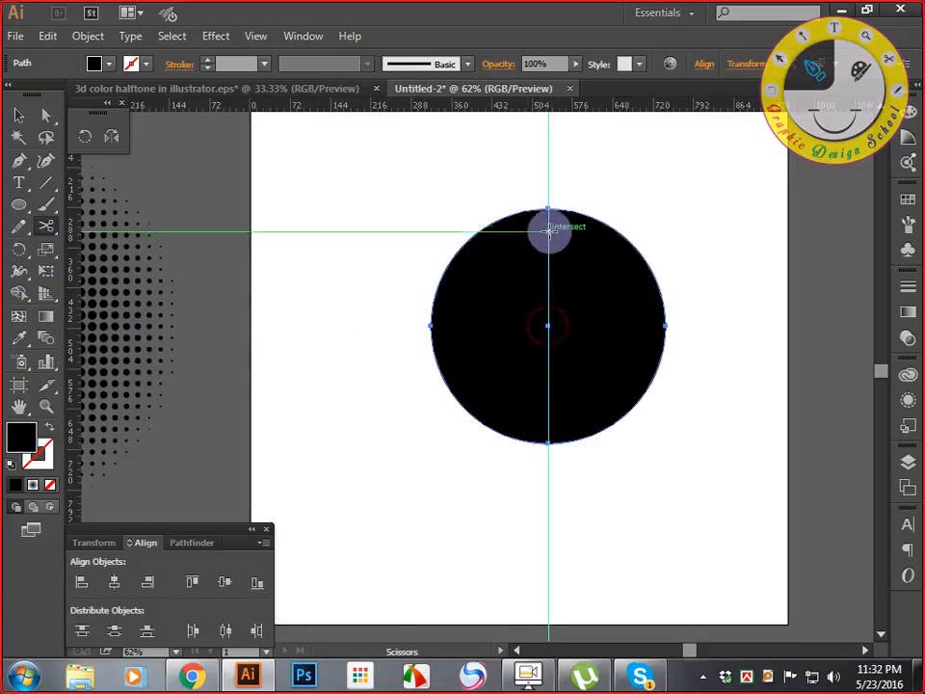
- Cut the black circle with the Scissors tool at its top and bottom anchor points, and delete the right half
click(548, 208)
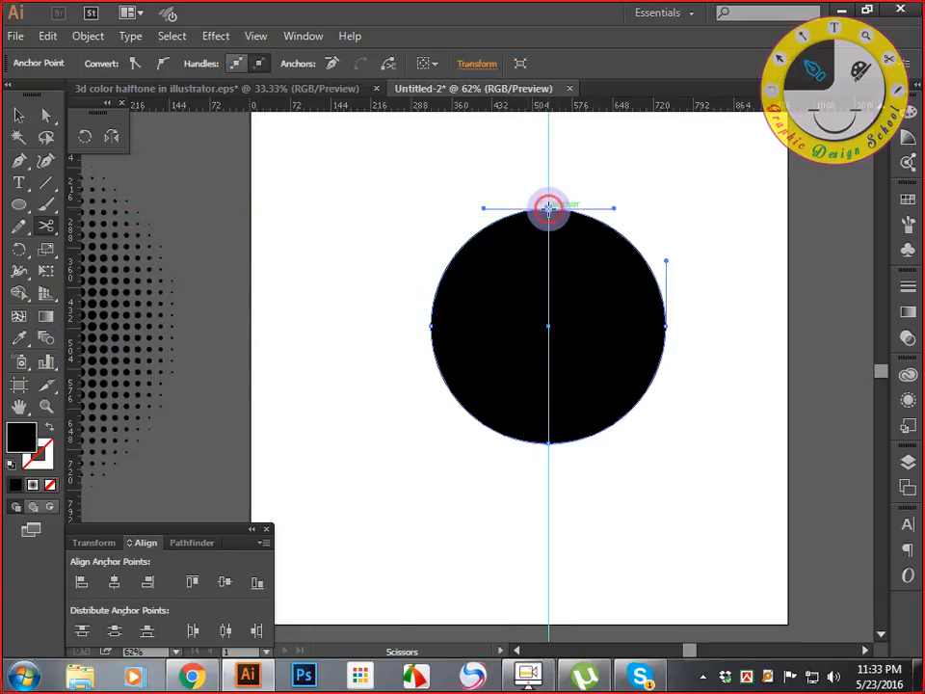
click(547, 442)
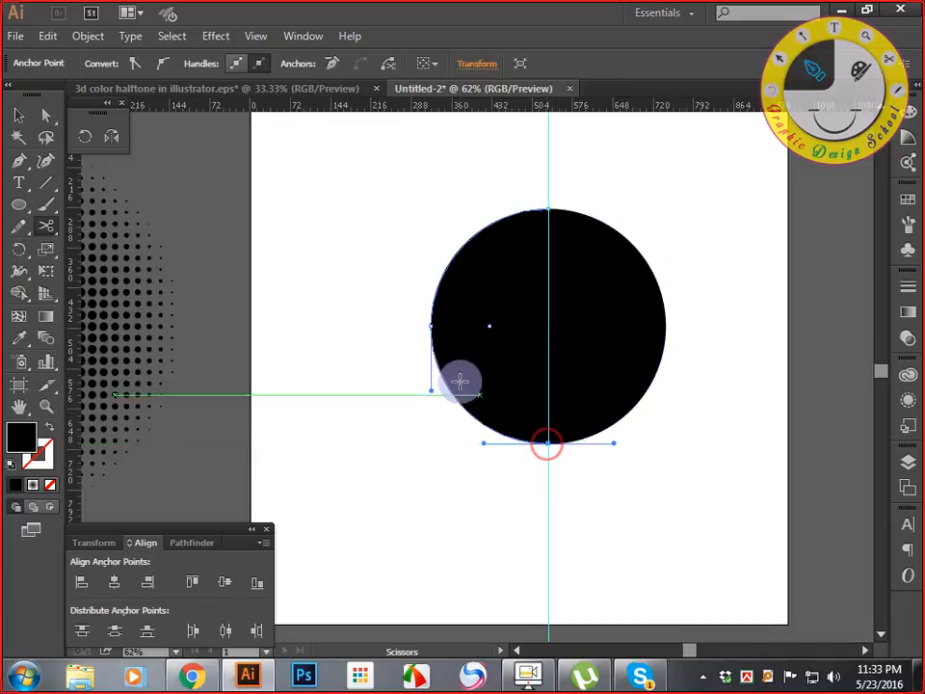
click(18, 115)
click(246, 222)
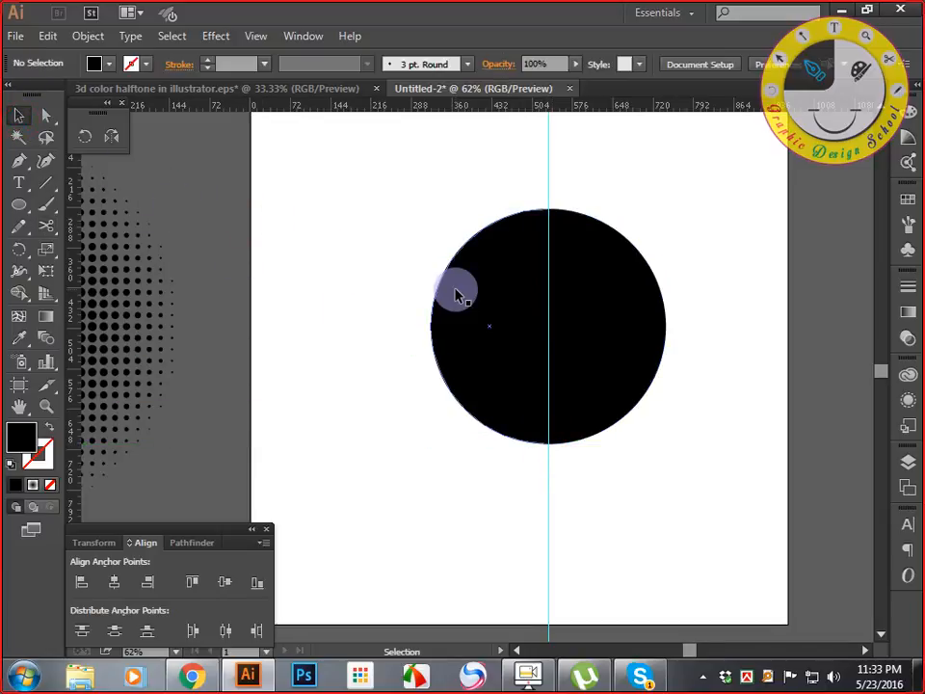
click(472, 286)
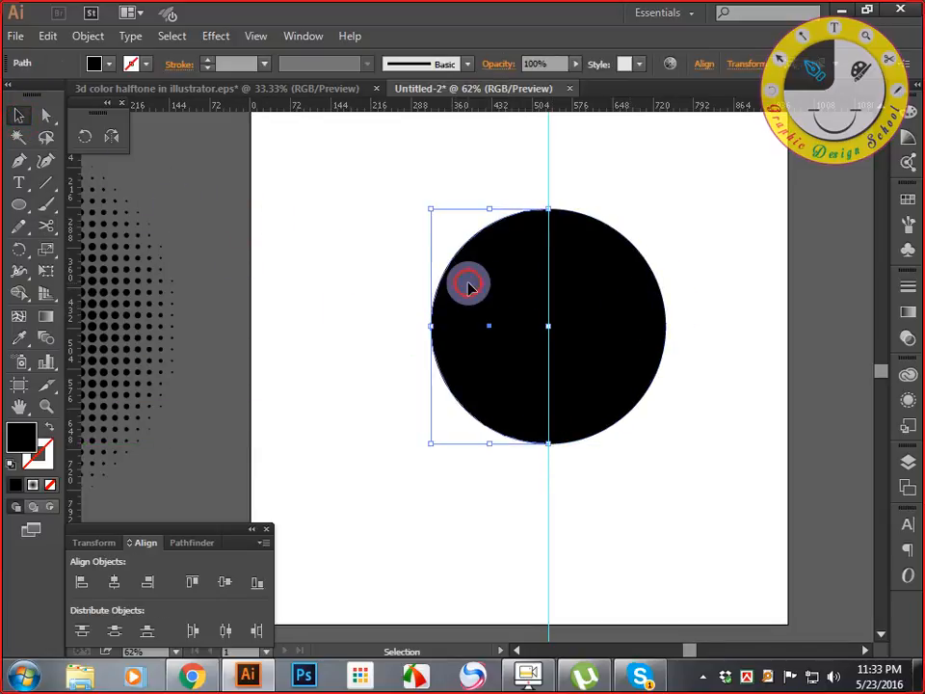
click(590, 300)
key(Delete)
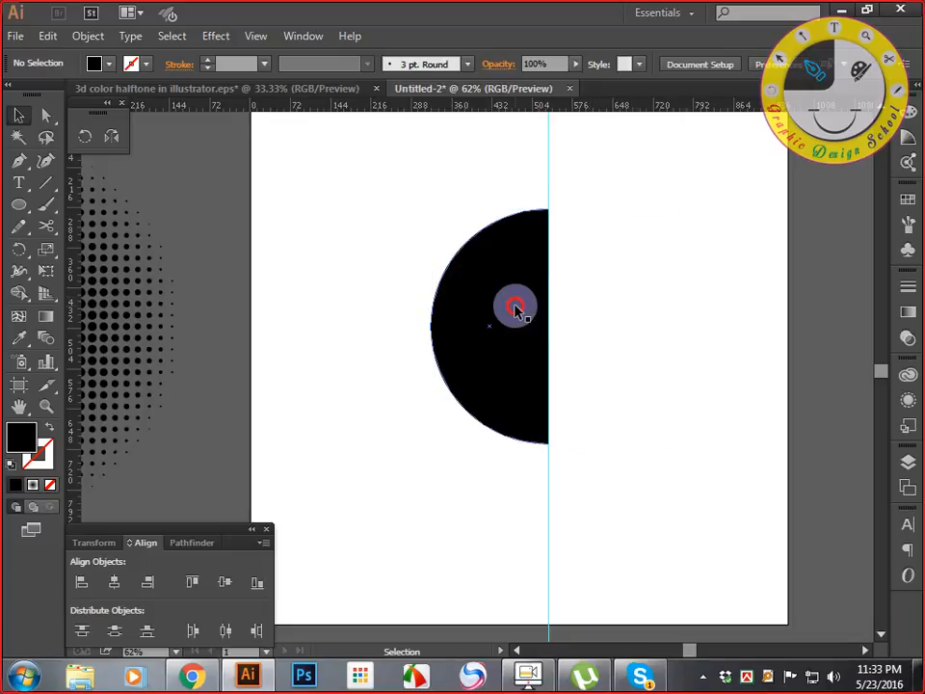
- Move the remaining half circle to the left side of the artboard and switch to Direct Selection
drag(517, 308, 357, 329)
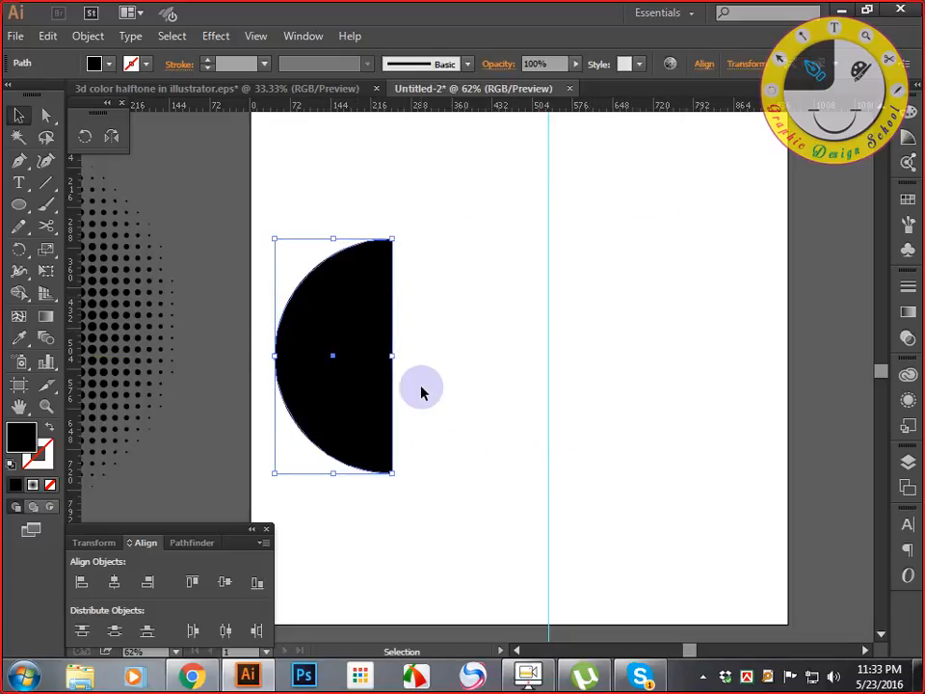
key(a)
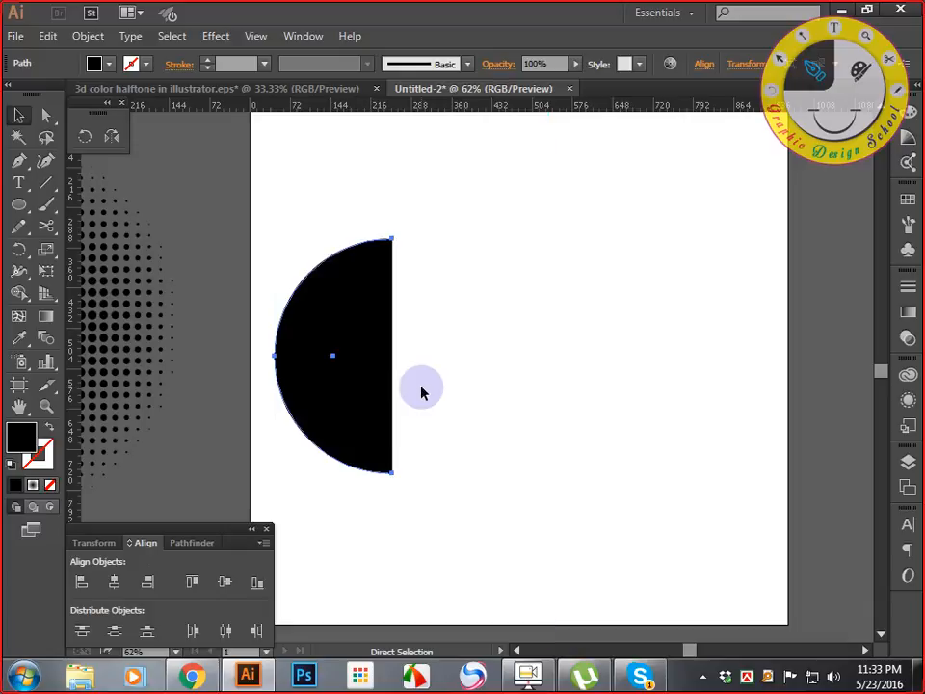
- Move the half circle from the artboard's left side toward its middle
key(space)
drag(421, 386, 313, 383)
drag(267, 349, 358, 310)
key(space)
drag(442, 360, 499, 380)
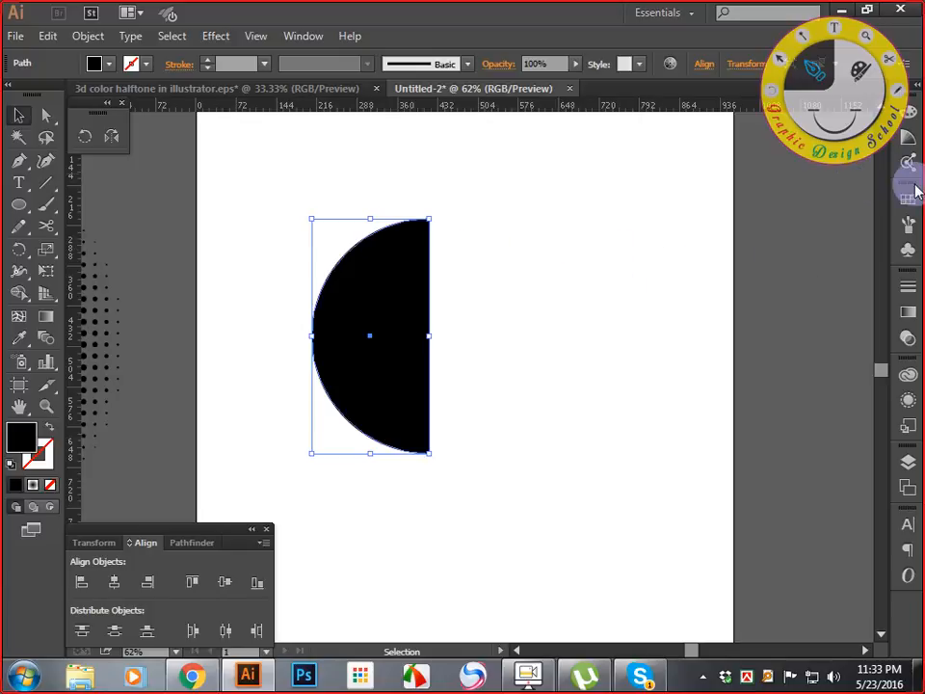
- Switch the color sliders to RGB mode and fill the half circle with a golden orange from the spectrum
click(920, 121)
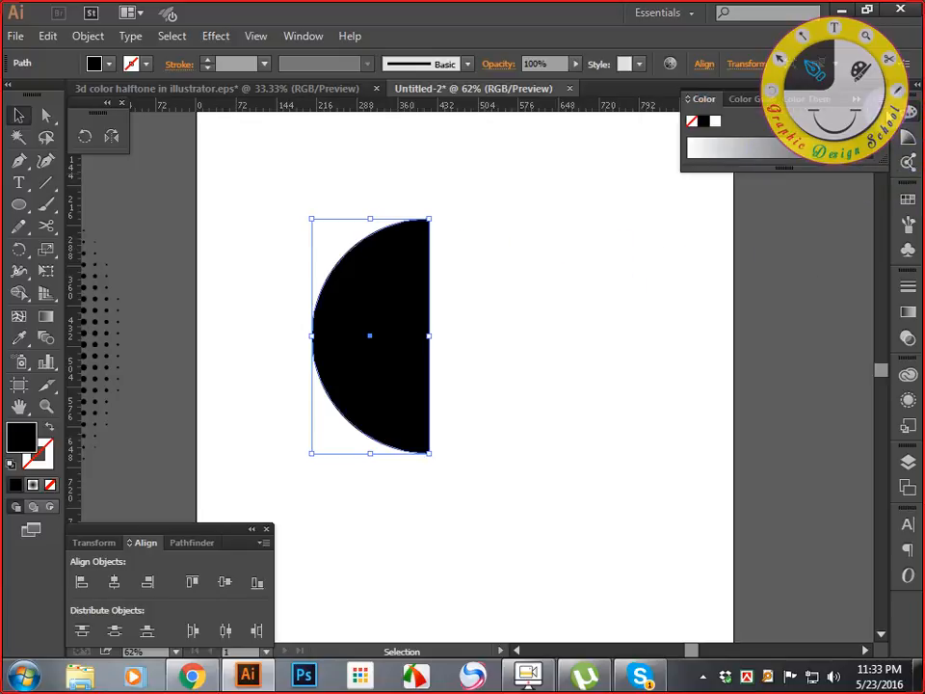
click(872, 99)
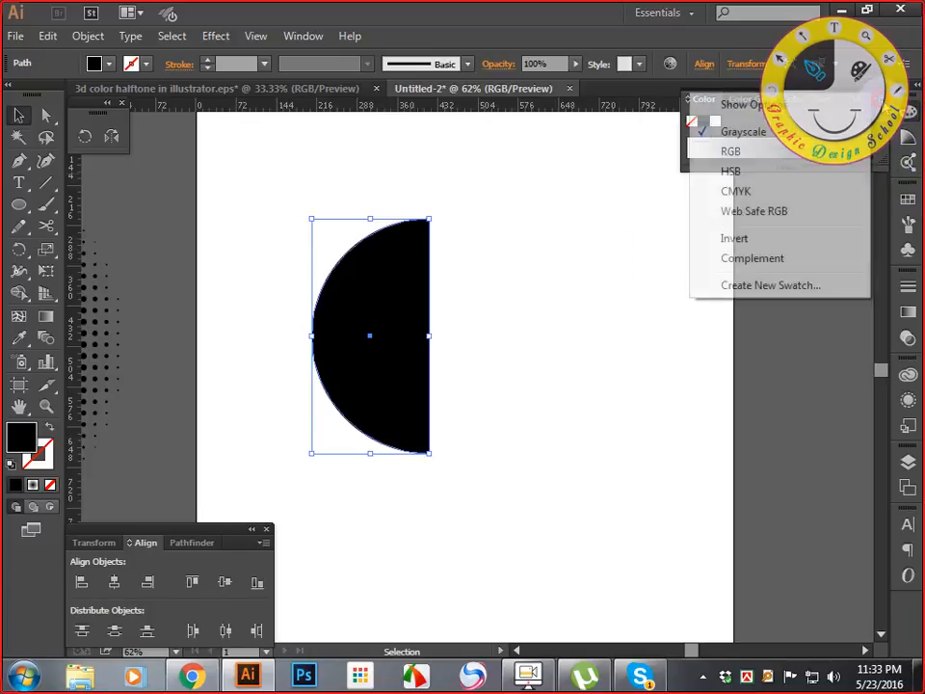
click(736, 152)
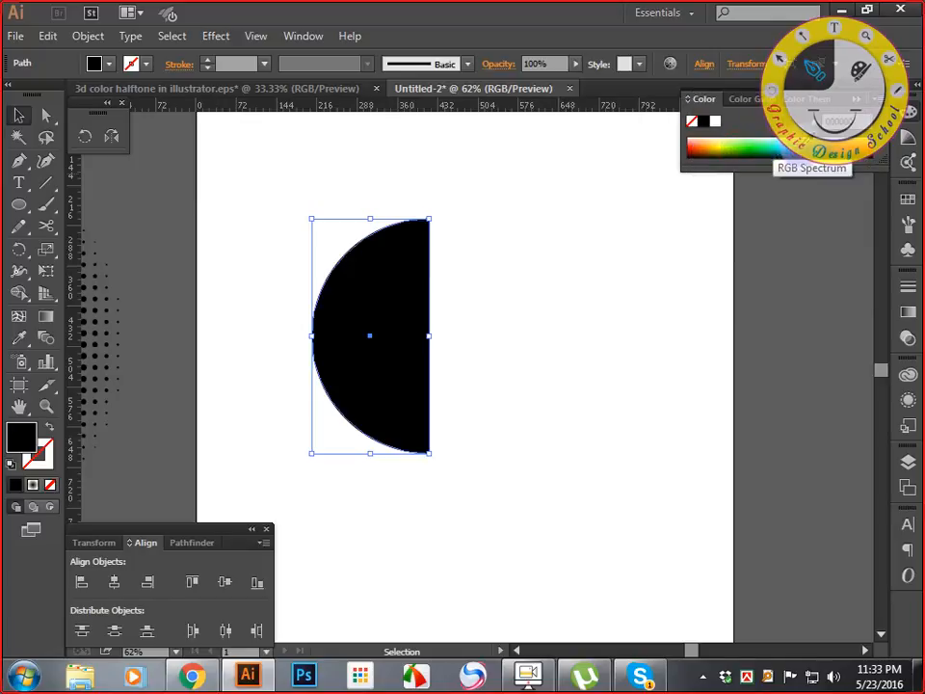
click(714, 141)
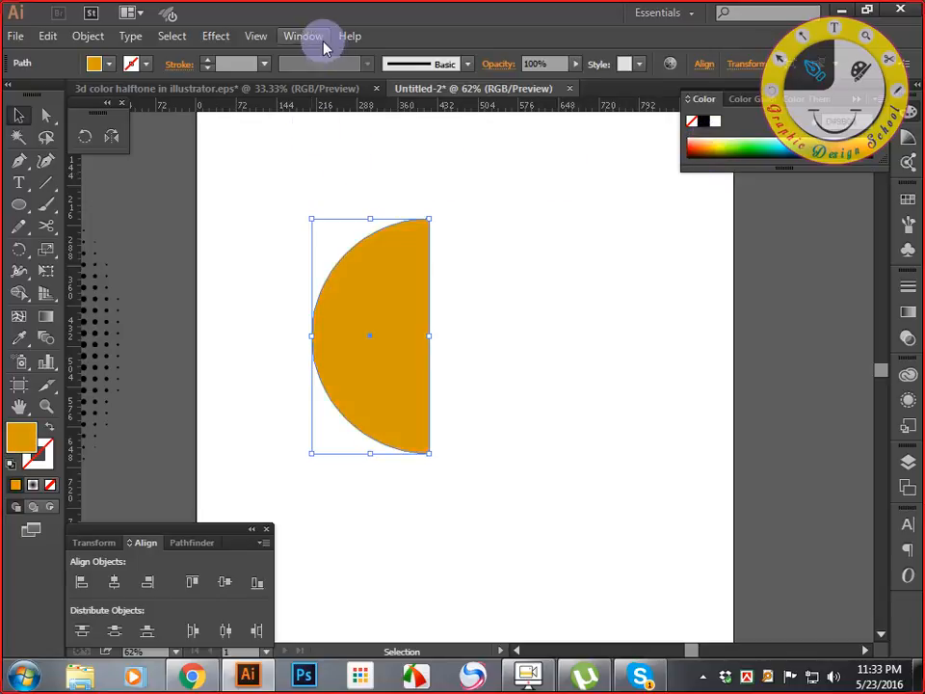
- Apply a 3D Revolve effect to the half circle with preview on, revolving 360° from the Right Edge
click(221, 36)
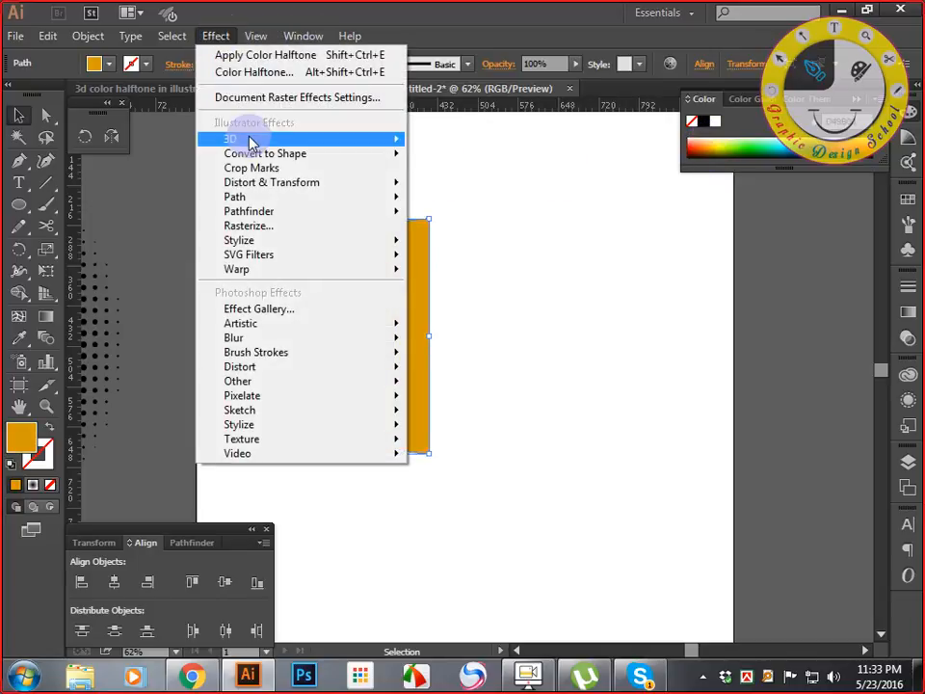
mouse_move(248, 141)
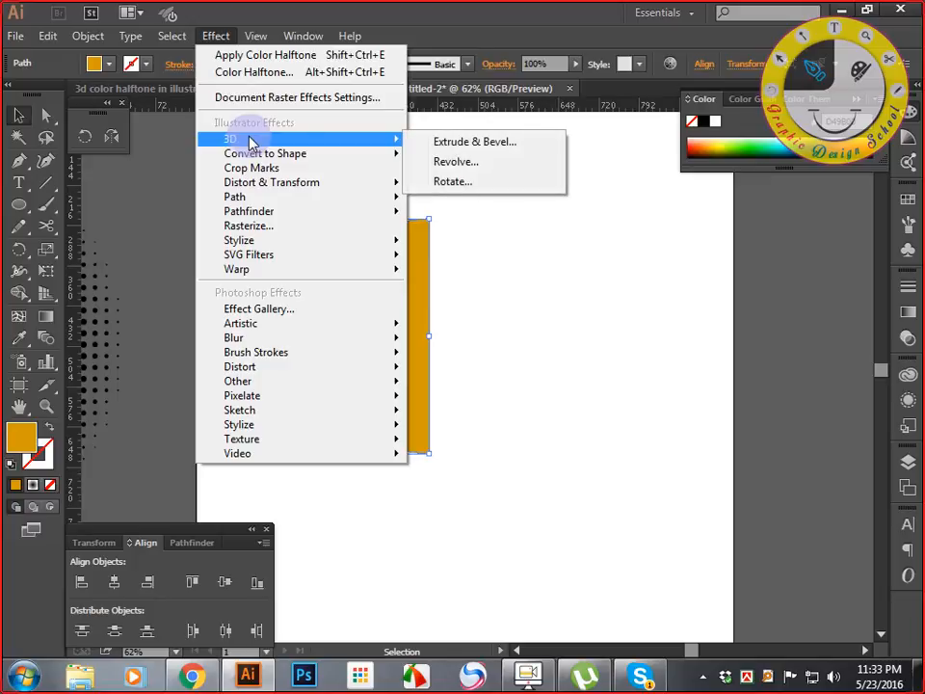
click(453, 162)
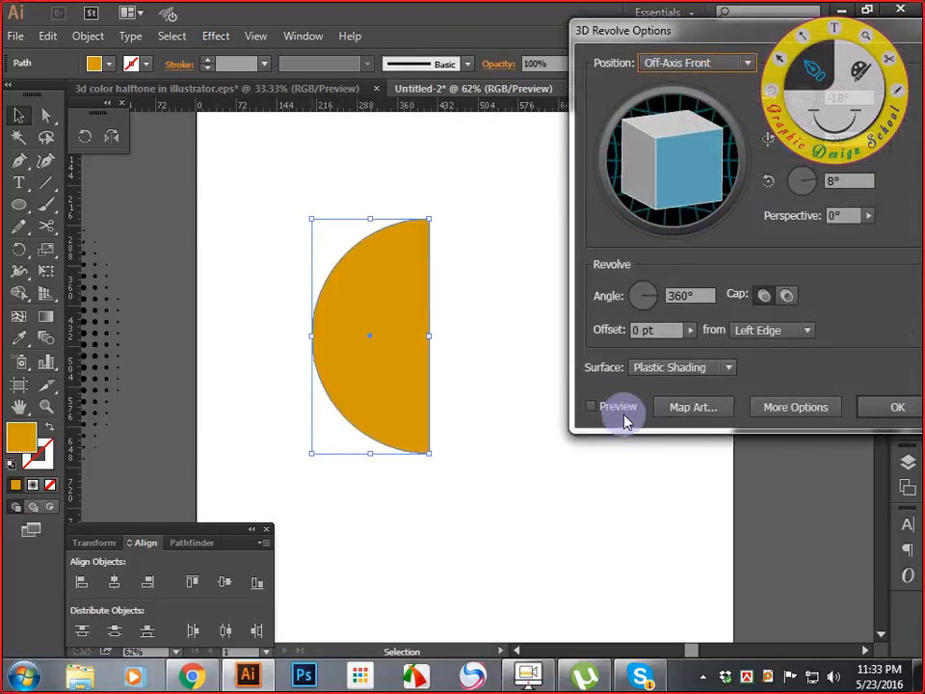
click(590, 408)
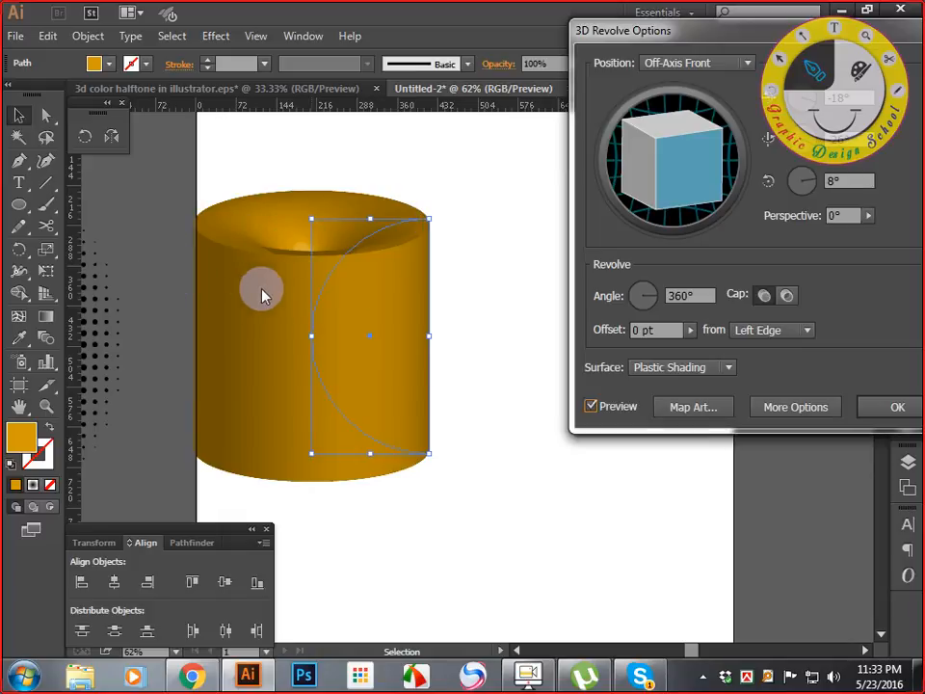
click(746, 332)
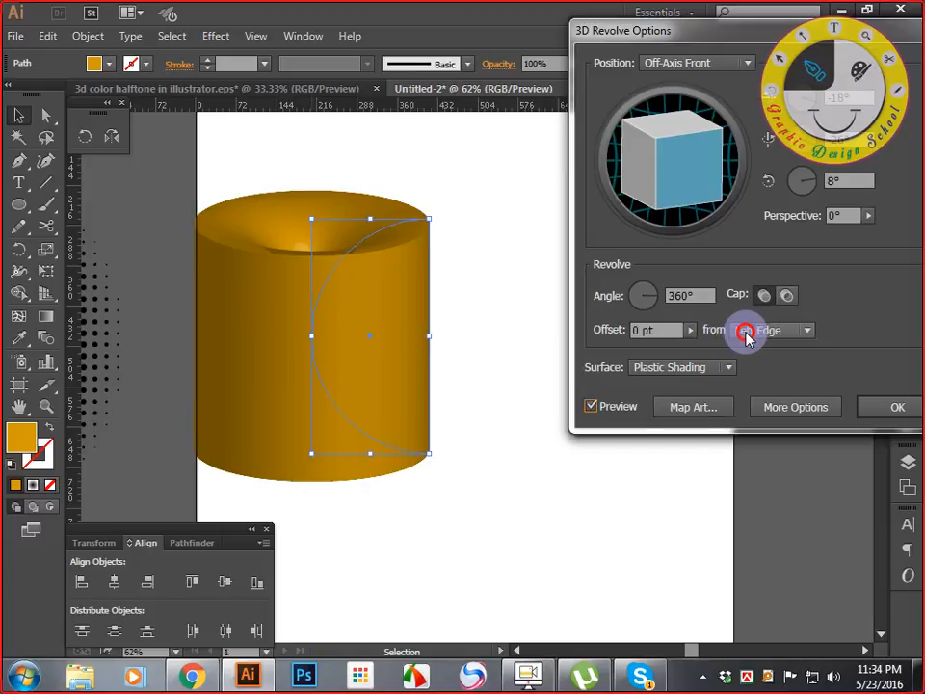
click(762, 374)
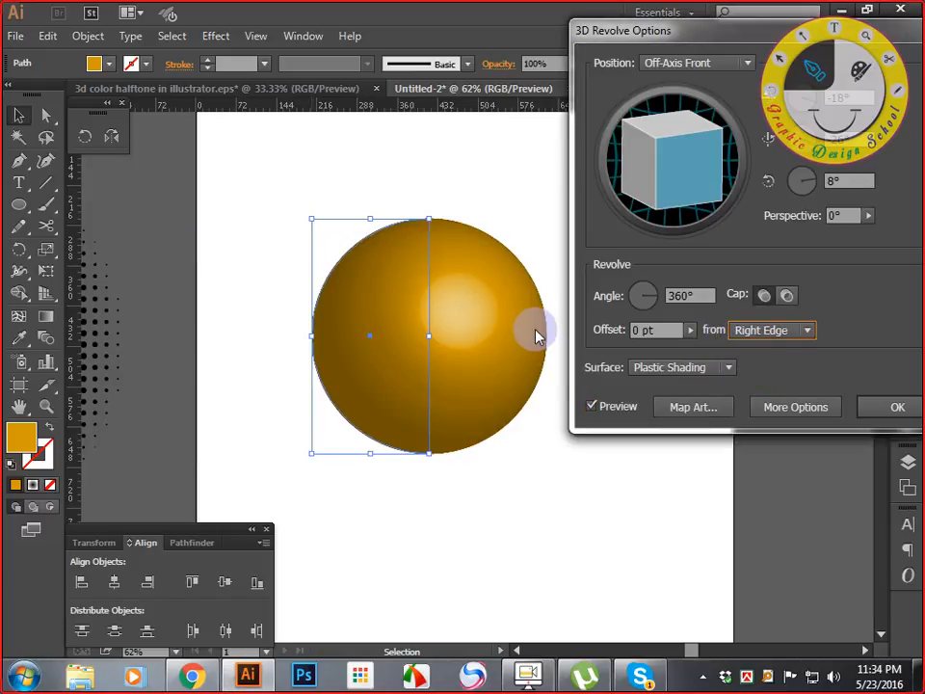
- Map New Symbol onto the sphere's surface, shift it so the halftone dots cover the right half, and apply the effect
click(688, 413)
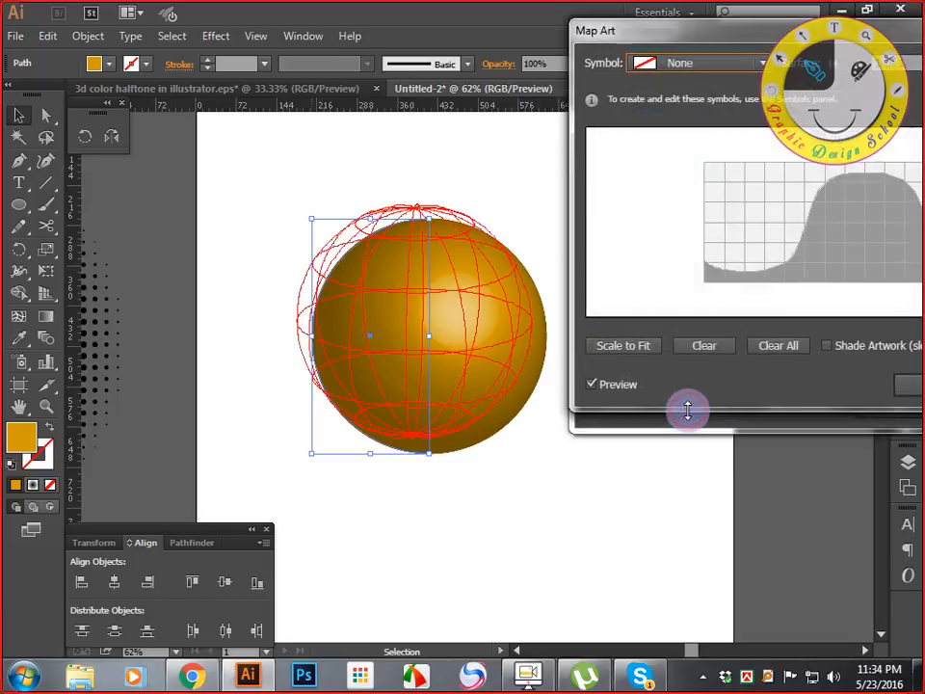
drag(702, 26, 710, 69)
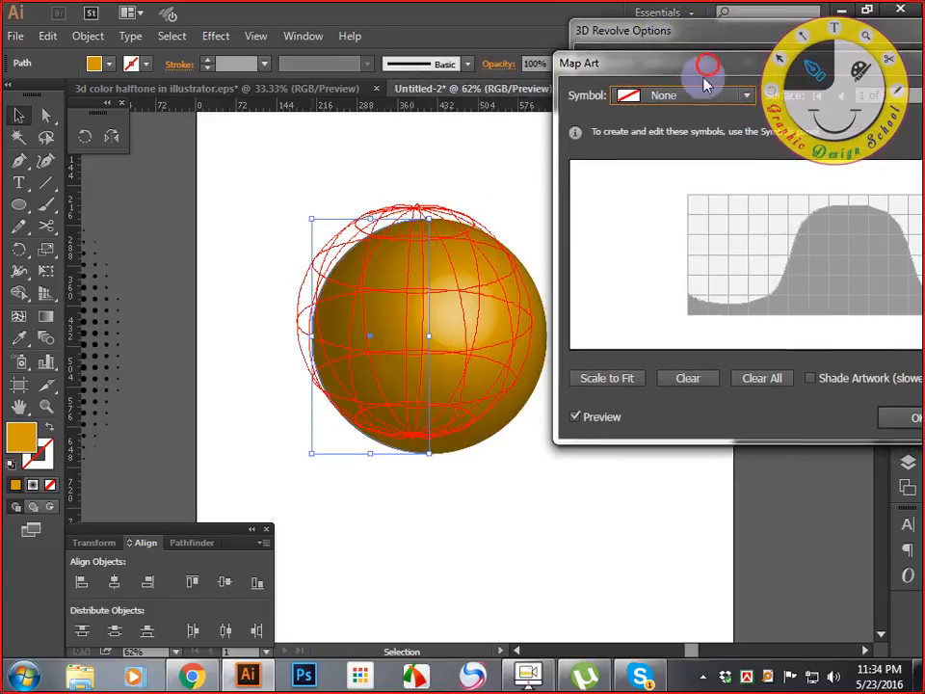
click(696, 96)
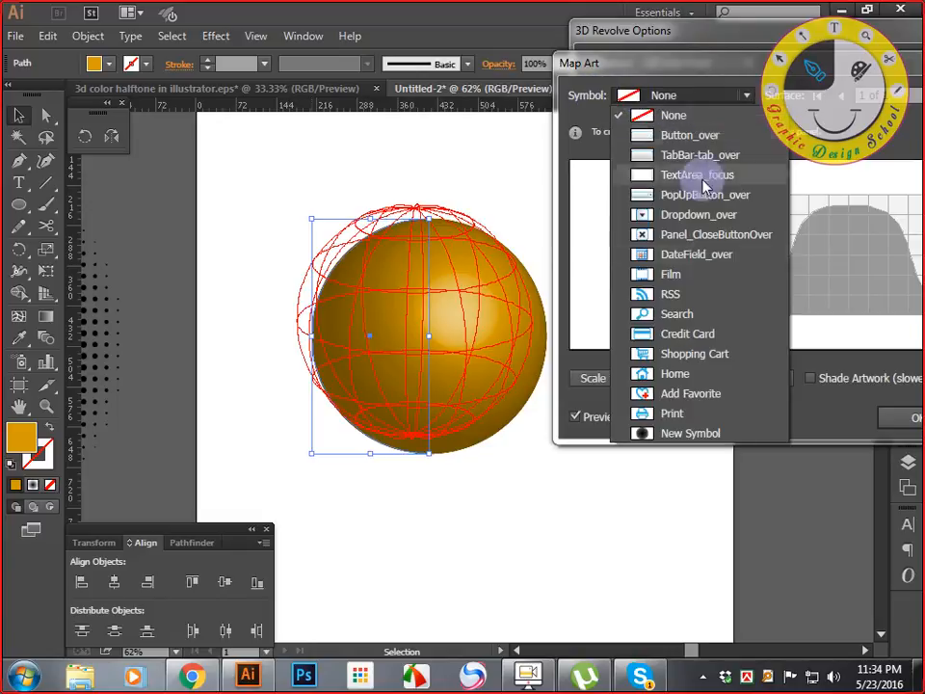
click(719, 437)
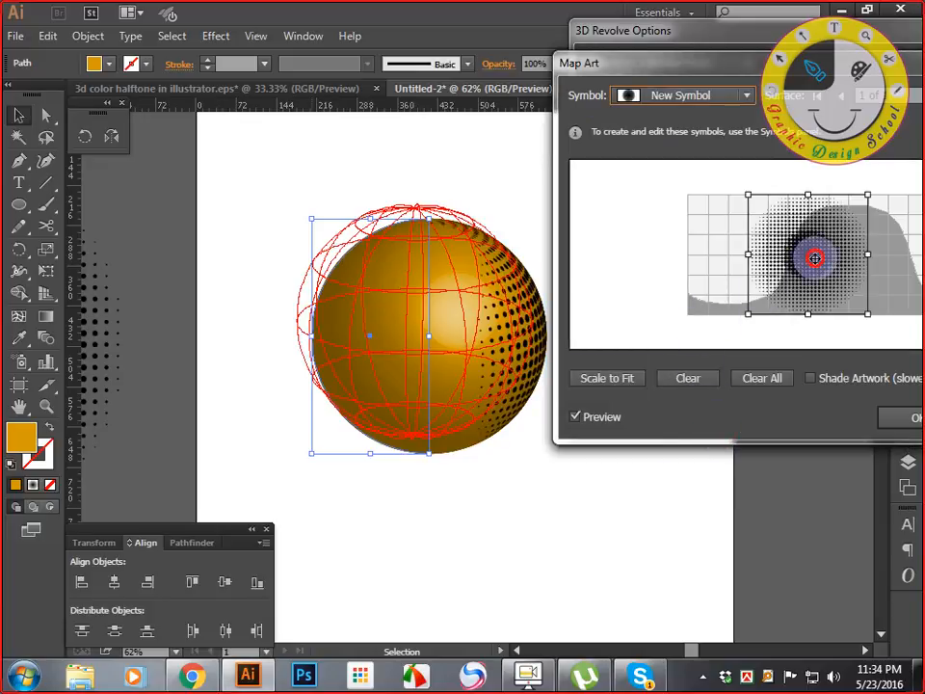
drag(816, 258, 756, 258)
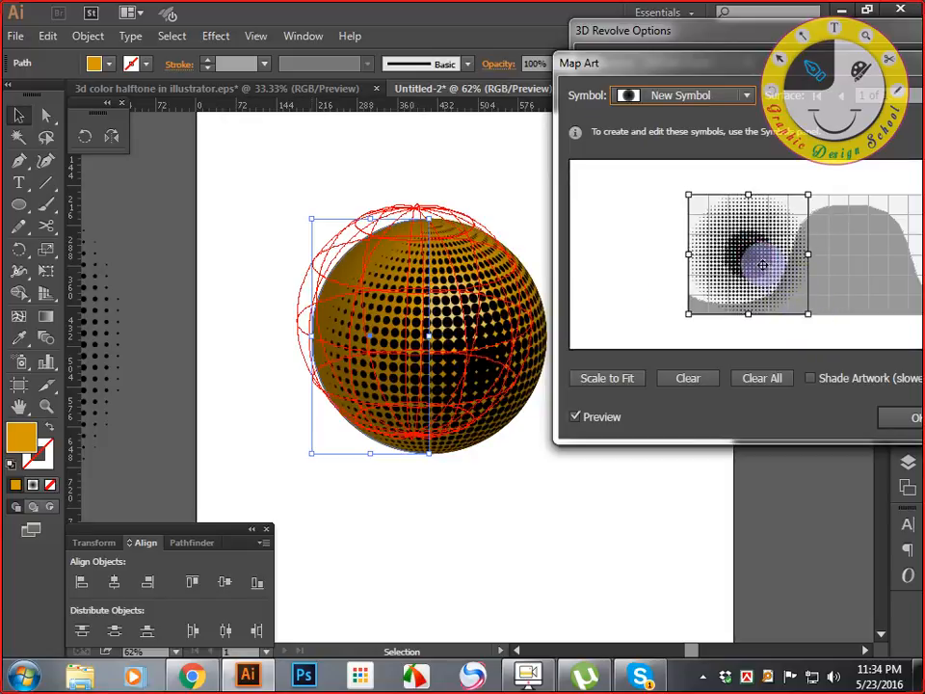
drag(762, 264, 801, 264)
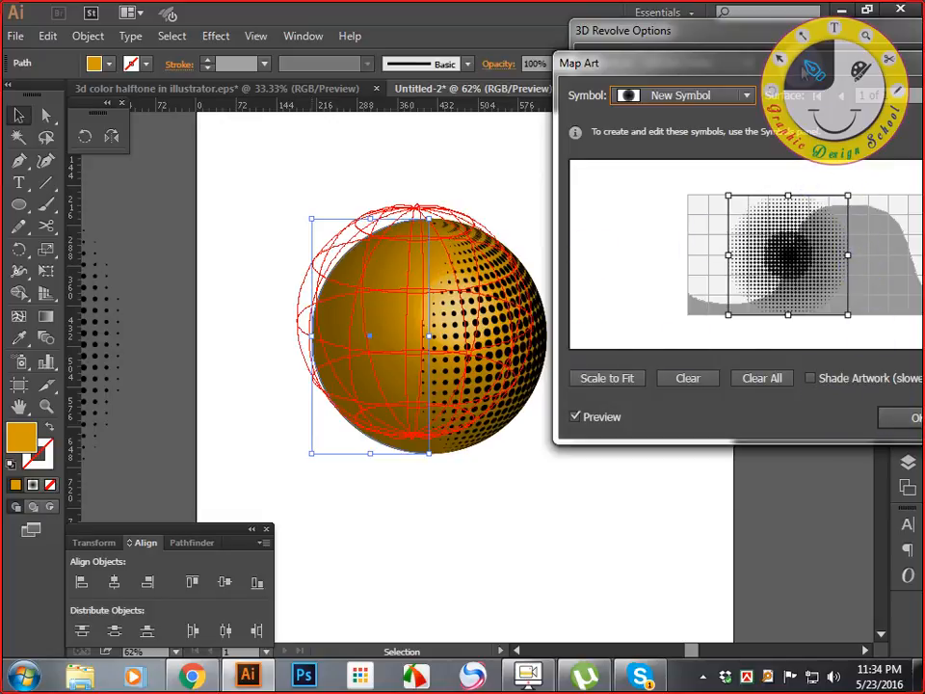
drag(806, 68, 715, 80)
click(818, 436)
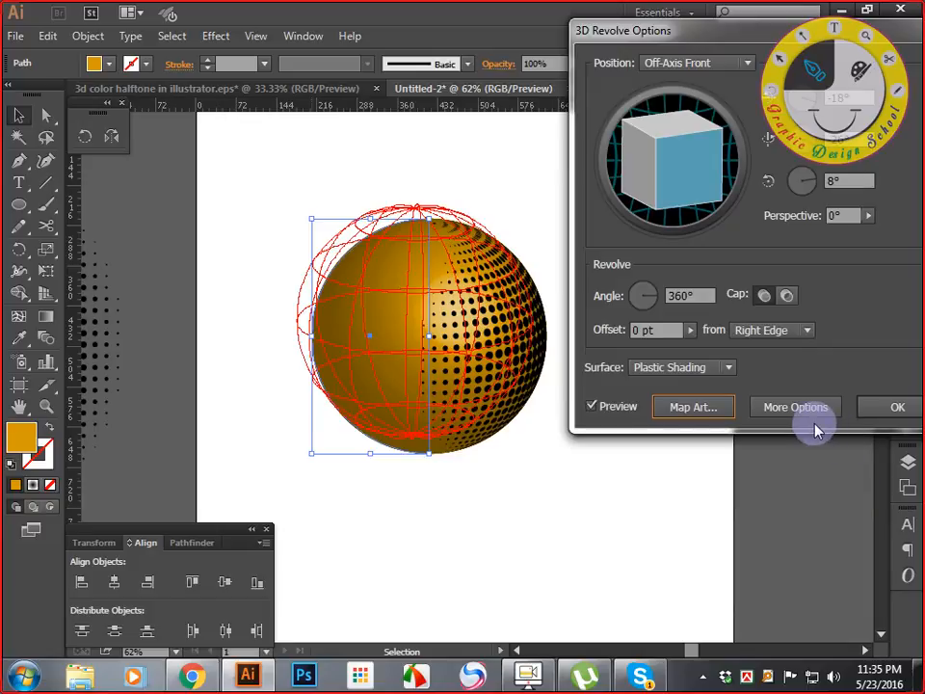
click(882, 407)
click(632, 428)
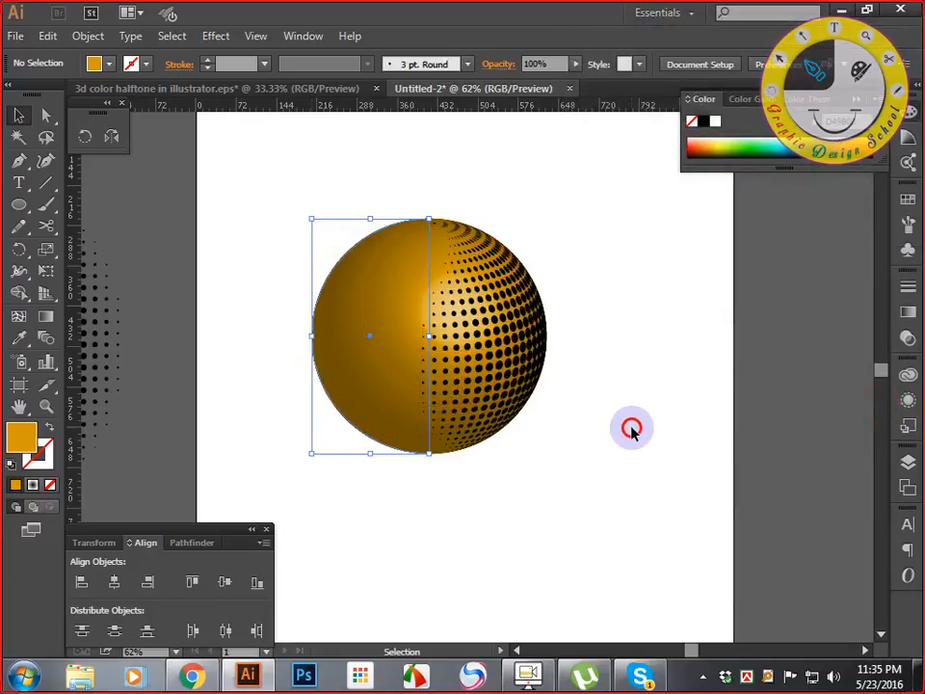
- Copy the red-orange sphere from the 3d color halftone in illustrator.eps document into Untitled-2, placing it near the artboard's lower-right corner
drag(638, 463, 596, 459)
drag(569, 418, 647, 399)
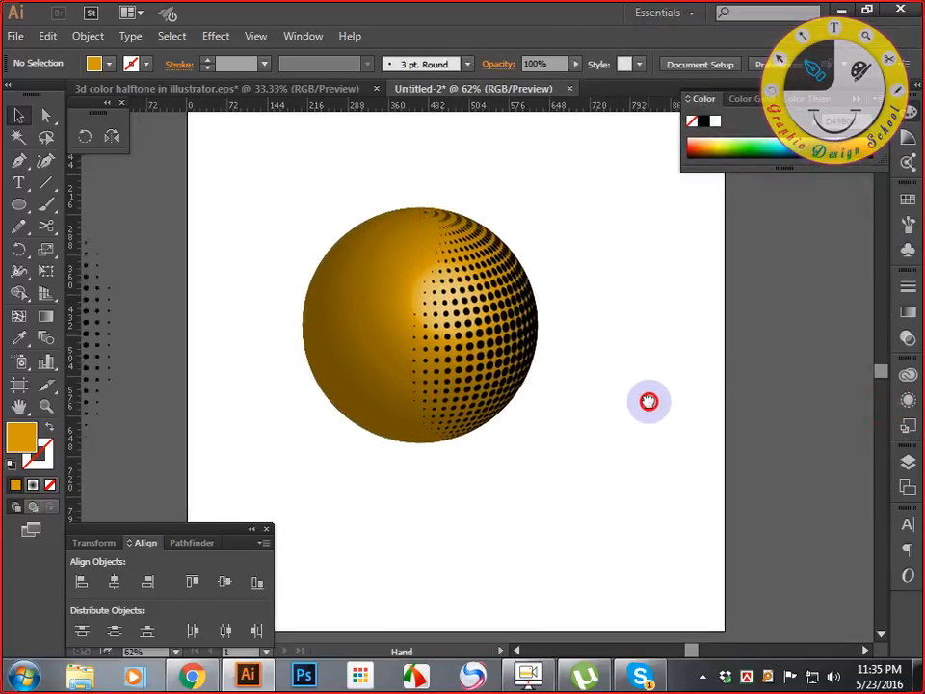
click(241, 88)
click(337, 310)
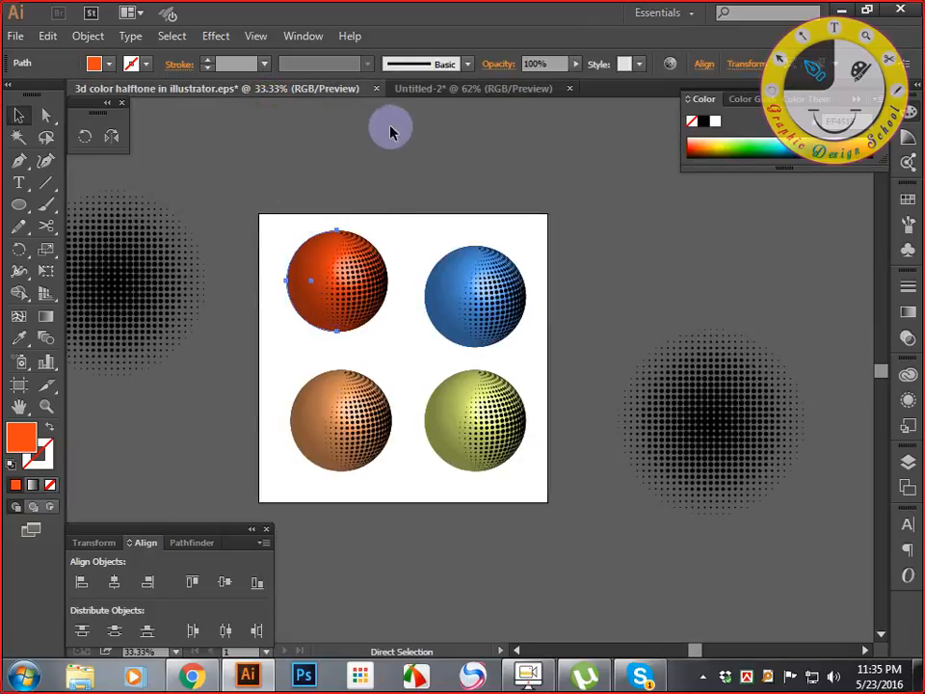
click(421, 90)
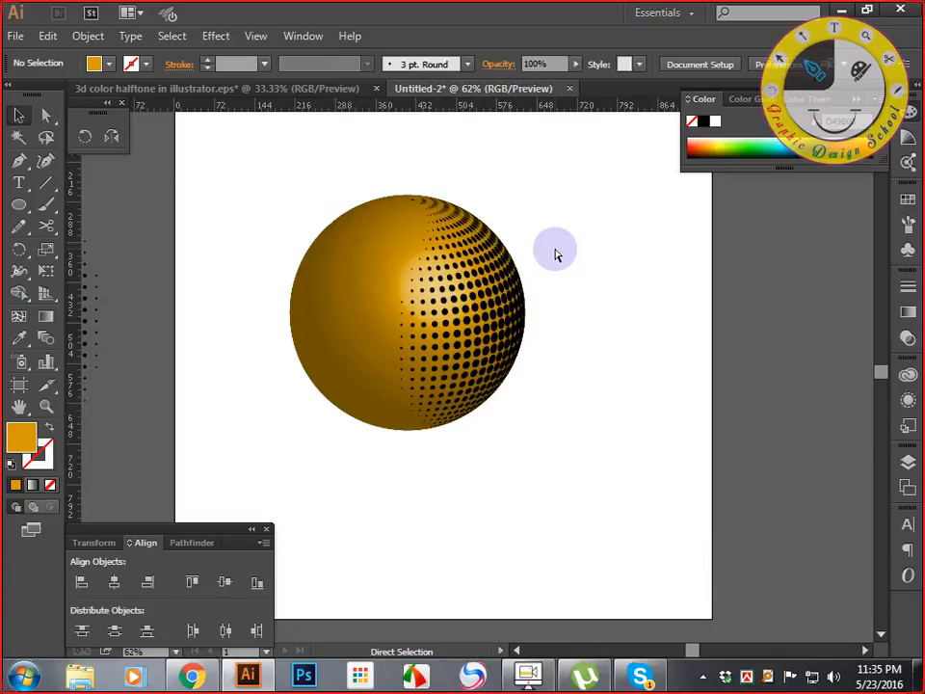
key(ctrl+v)
drag(517, 382, 715, 471)
drag(493, 468, 457, 488)
- Move the golden sphere over the red-orange one and scale it down to the same size
click(398, 374)
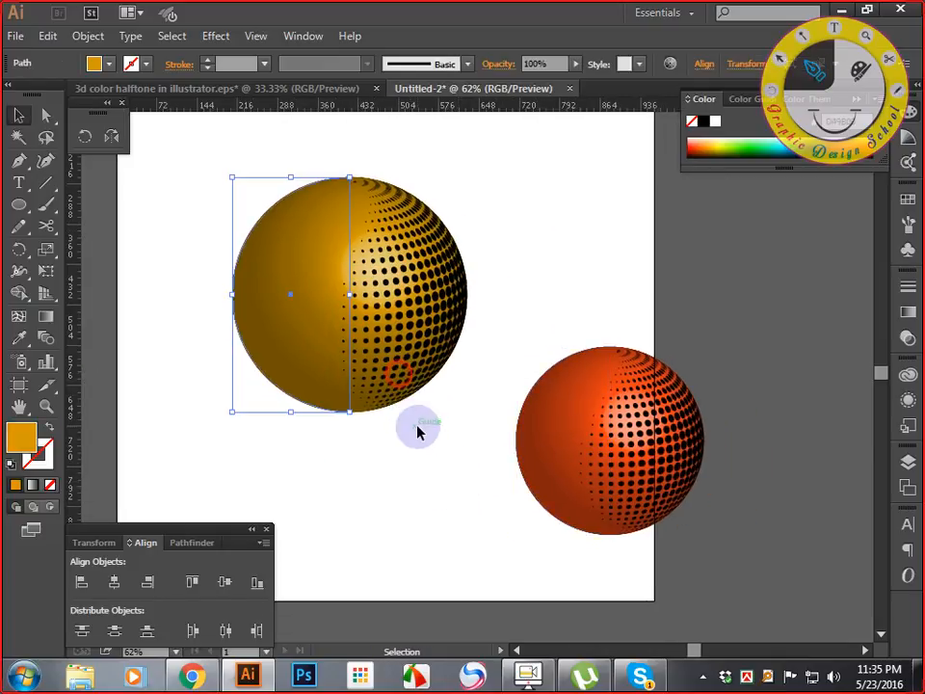
drag(349, 414, 608, 487)
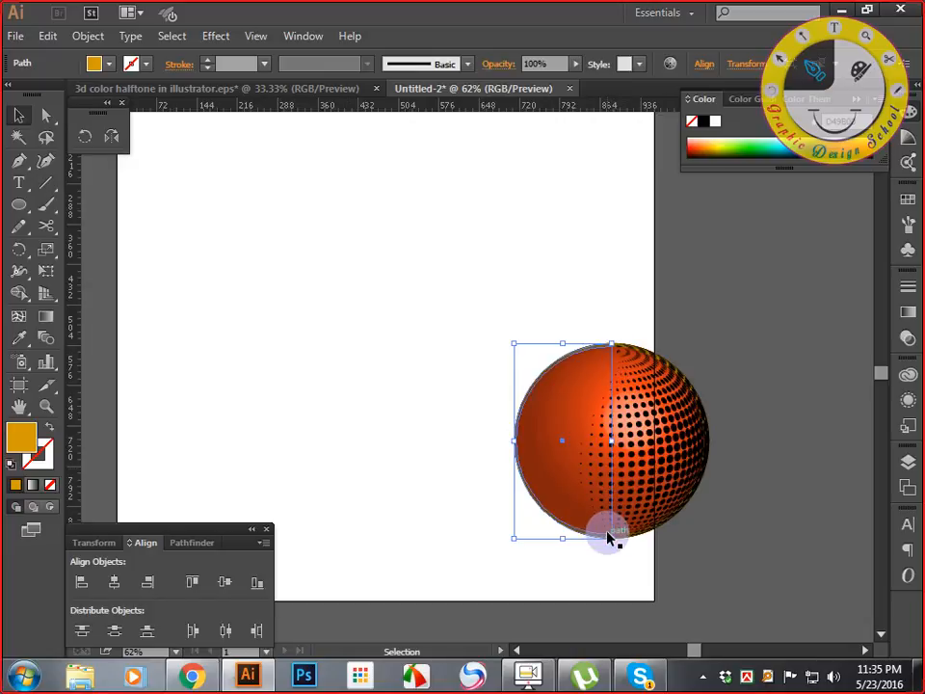
key(ctrl+plus)
key(ctrl+plus)
drag(607, 535, 453, 393)
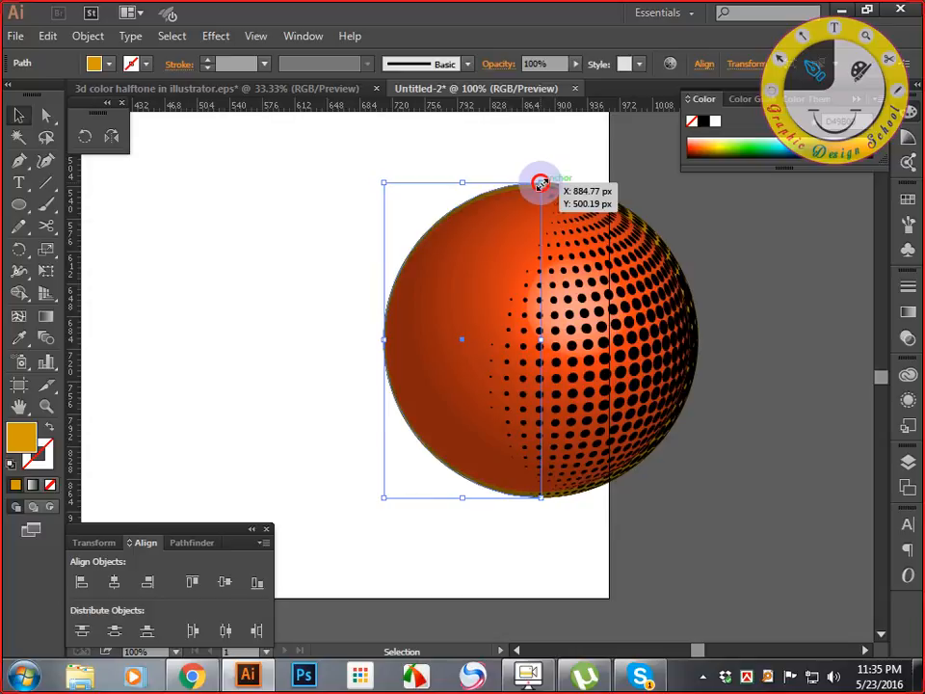
drag(541, 183, 539, 188)
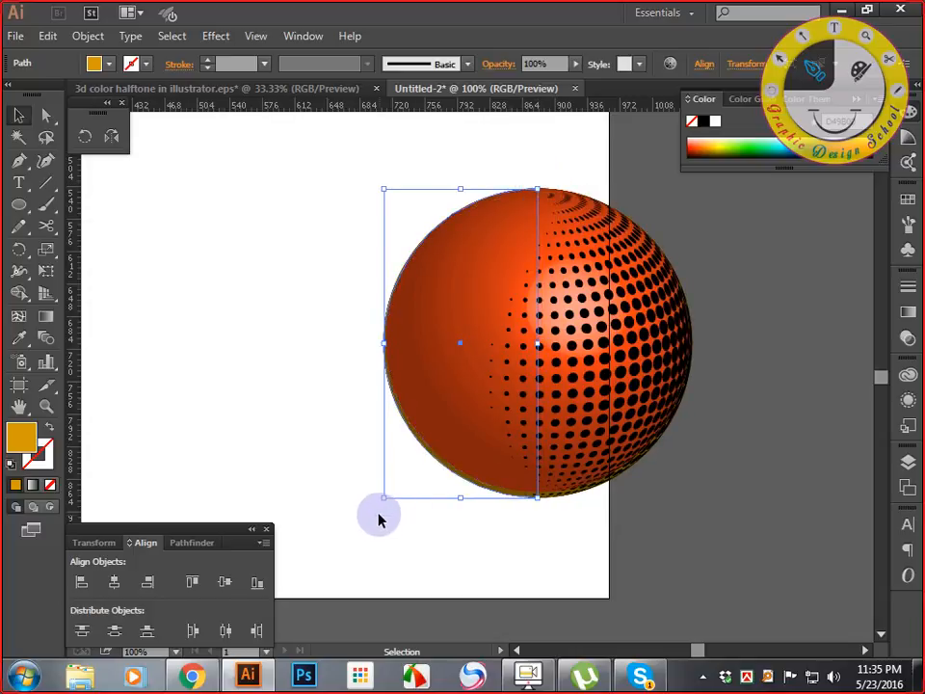
mouse_move(382, 497)
mouse_down()
mouse_move(378, 490)
mouse_move(387, 491)
mouse_up()
click(529, 555)
drag(453, 513, 709, 548)
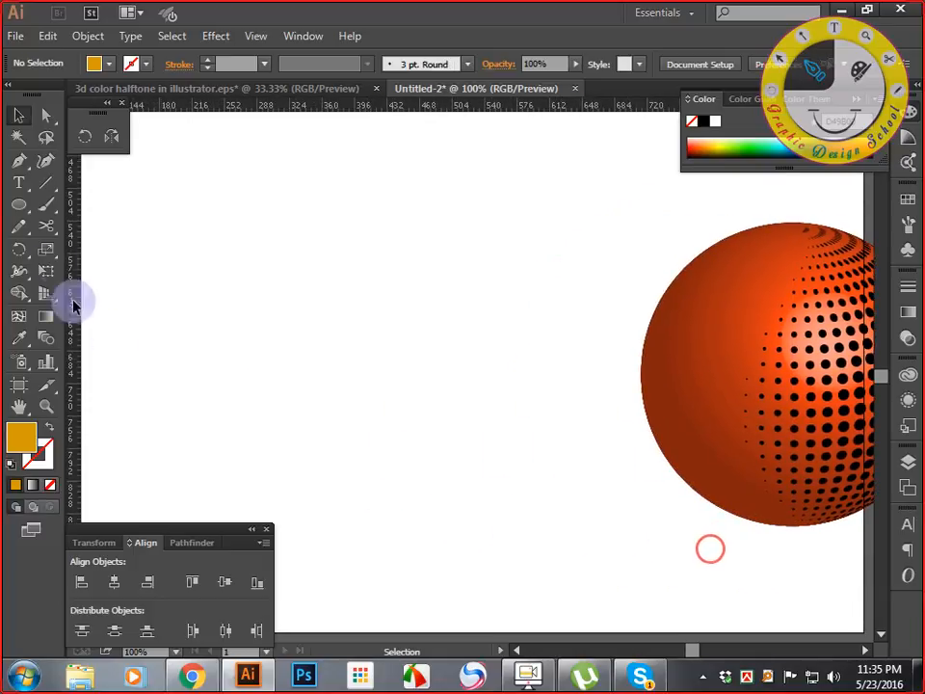
click(20, 204)
drag(384, 329, 508, 491)
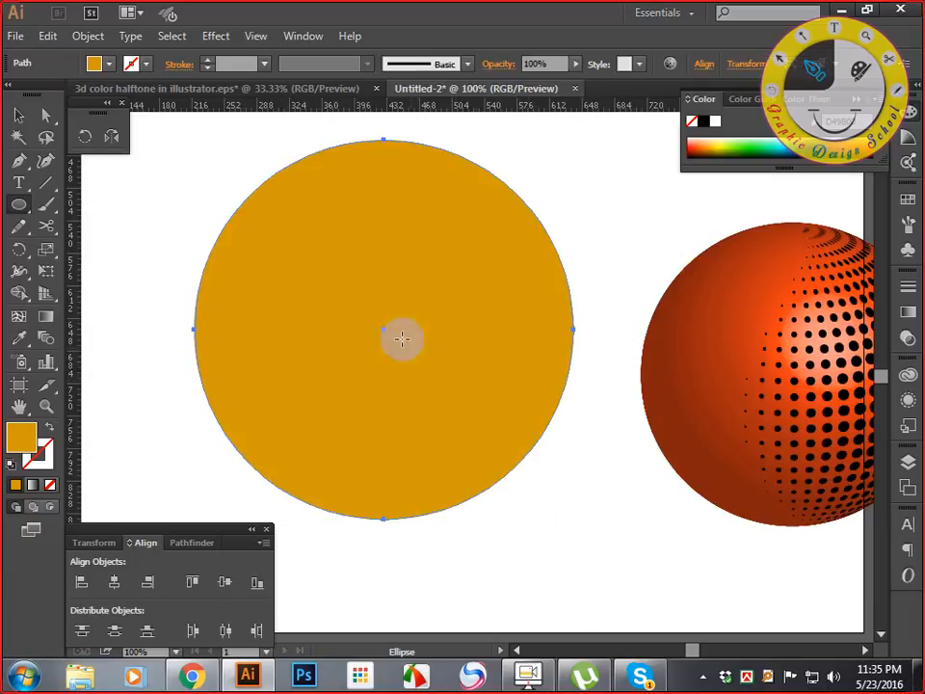
click(19, 114)
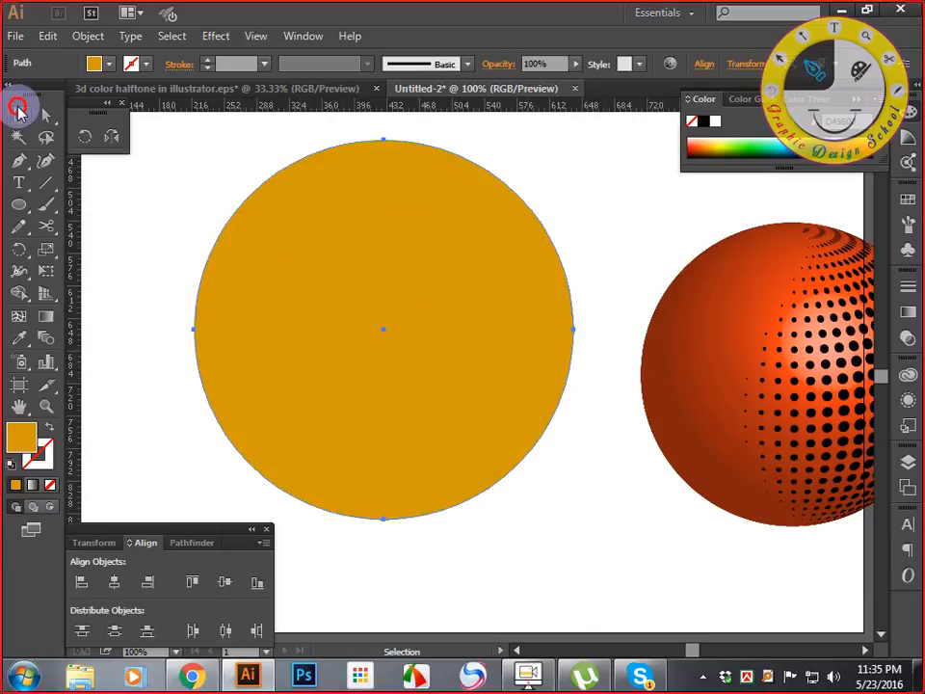
key(Delete)
- Move the red-orange sphere off the golden one so both stand side by side, and deselect it
drag(446, 318, 95, 264)
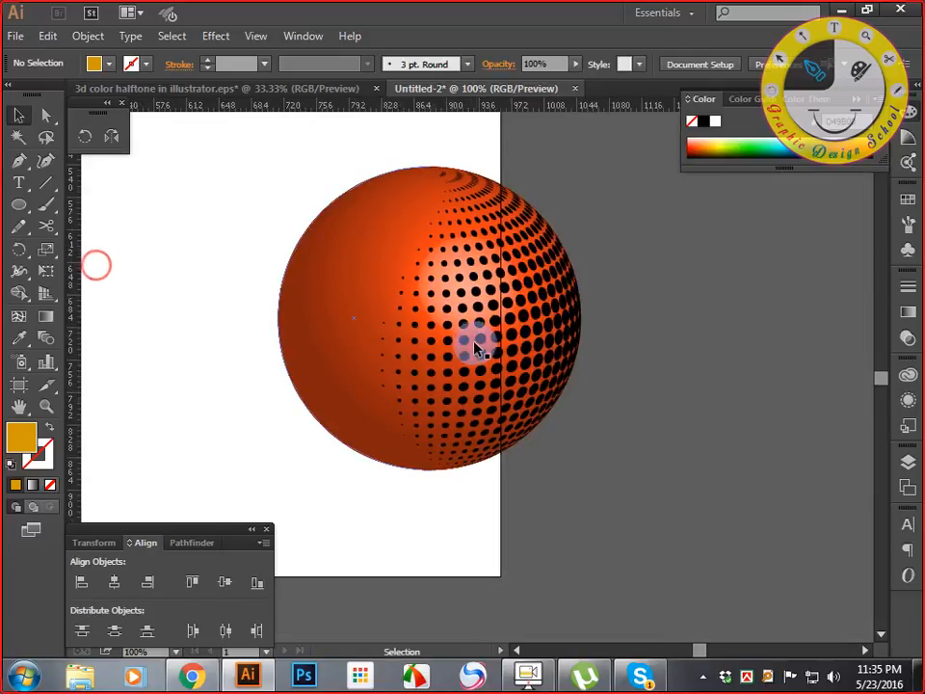
drag(453, 347, 778, 347)
drag(501, 434, 403, 453)
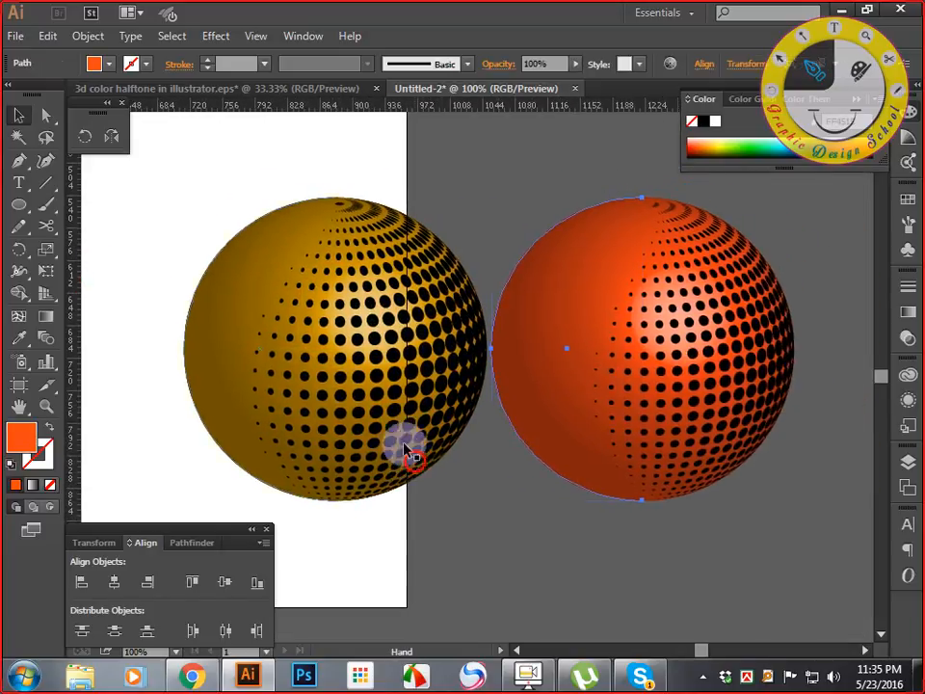
click(456, 544)
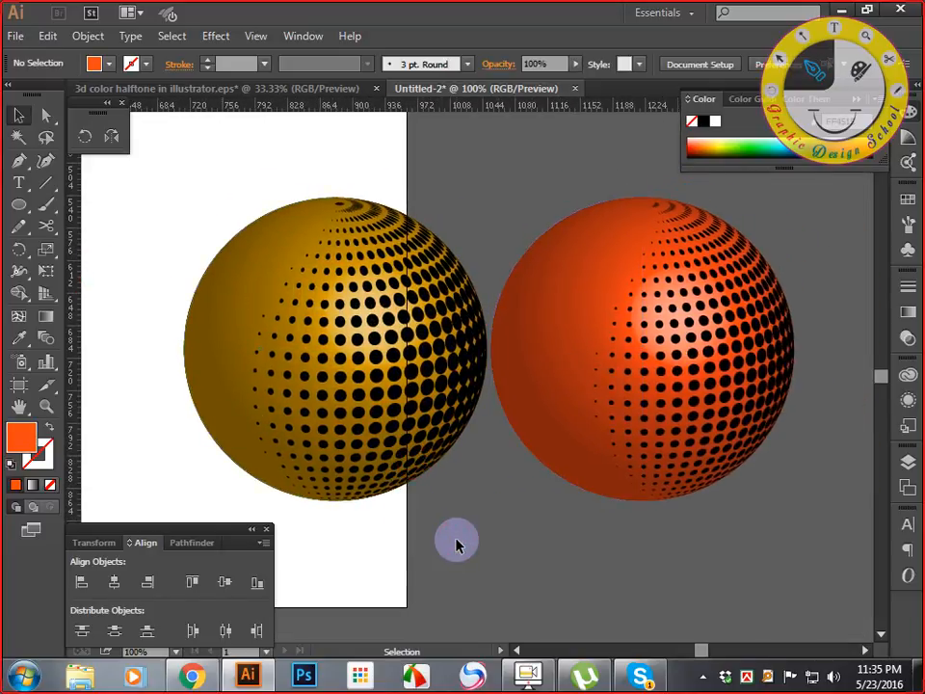
- Move the golden sphere back fully onto the artboard, and switch to the 3d color halftone in illustrator.eps document
drag(455, 540, 781, 582)
drag(647, 470, 340, 403)
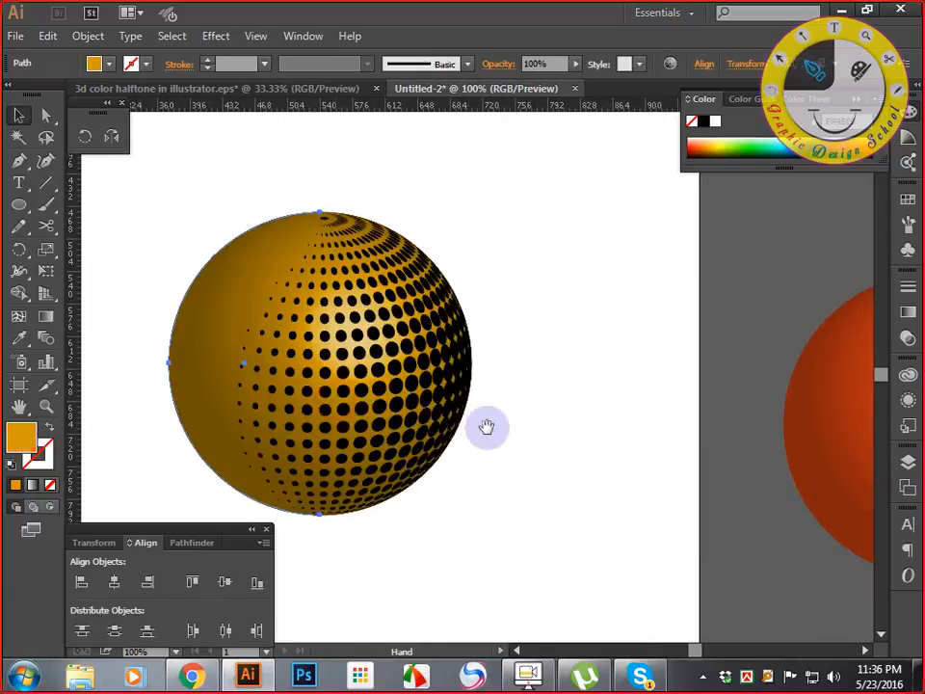
drag(488, 428, 366, 403)
key(ctrl+minus)
key(ctrl+minus)
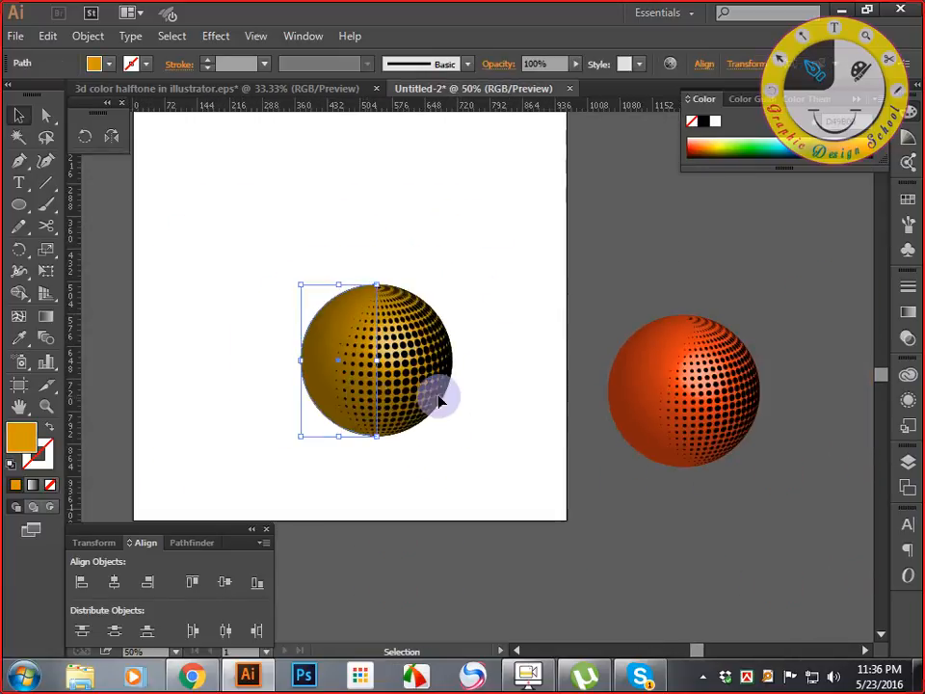
drag(438, 396, 550, 486)
click(264, 87)
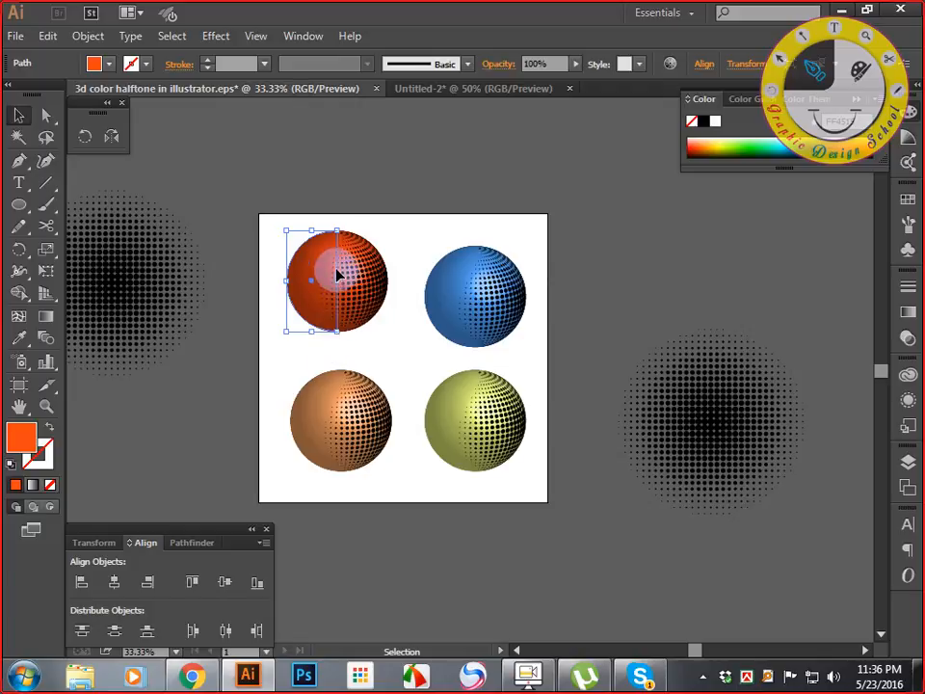
- Switch back to the Untitled-2 document and move the golden sphere to the upper middle of the artboard
click(438, 92)
drag(526, 298, 526, 253)
drag(506, 391, 457, 260)
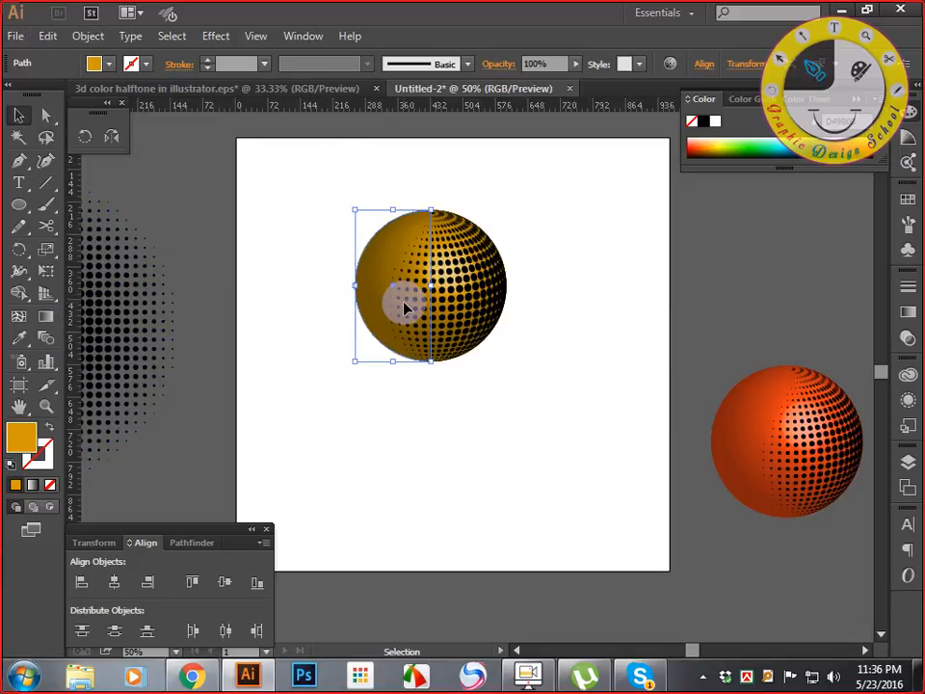
- Duplicate the golden sphere straight below itself, recolor the copy blue, and deselect it
drag(405, 307, 405, 470)
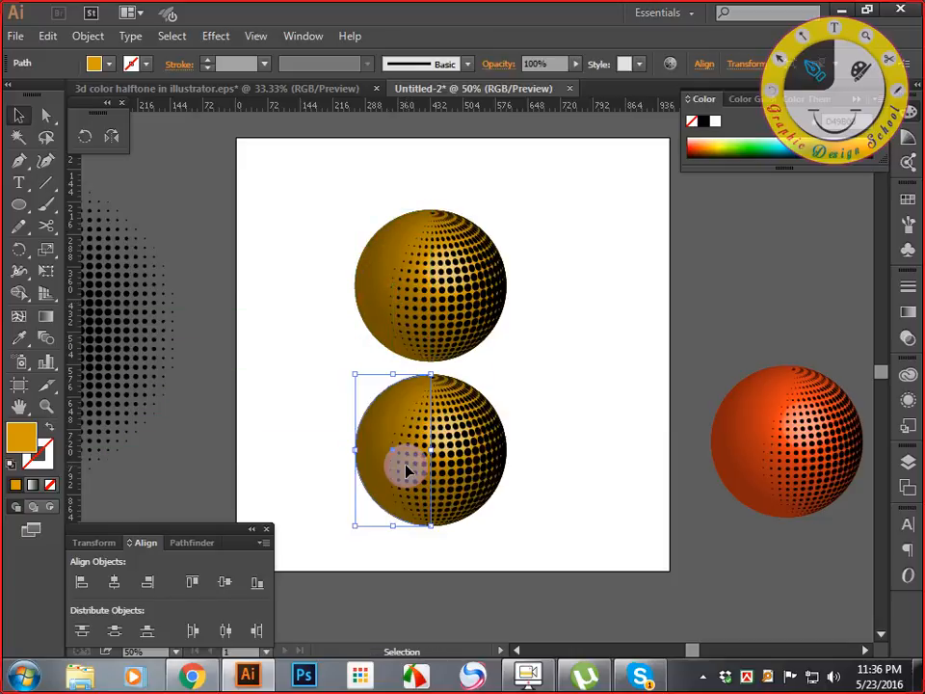
click(714, 146)
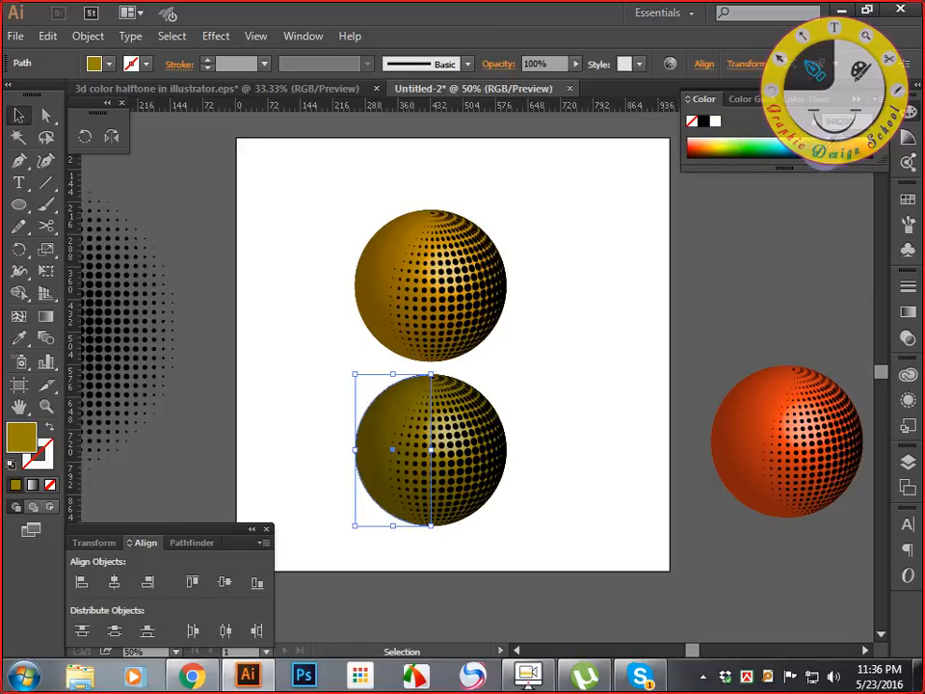
click(805, 146)
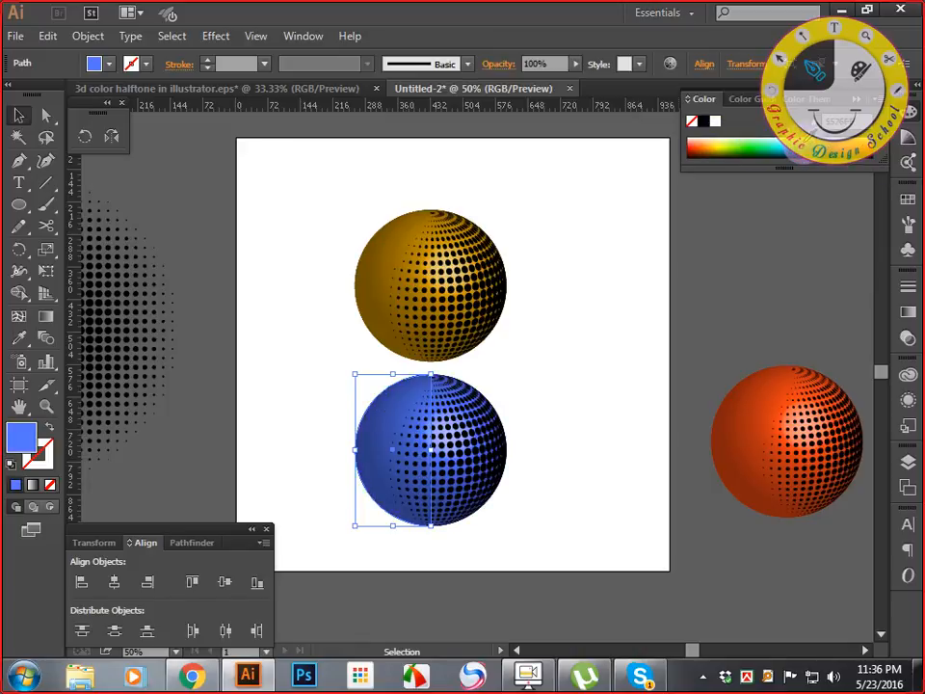
click(525, 383)
- Move the golden and blue spheres together toward the artboard's left edge and deselect them
drag(305, 264, 553, 570)
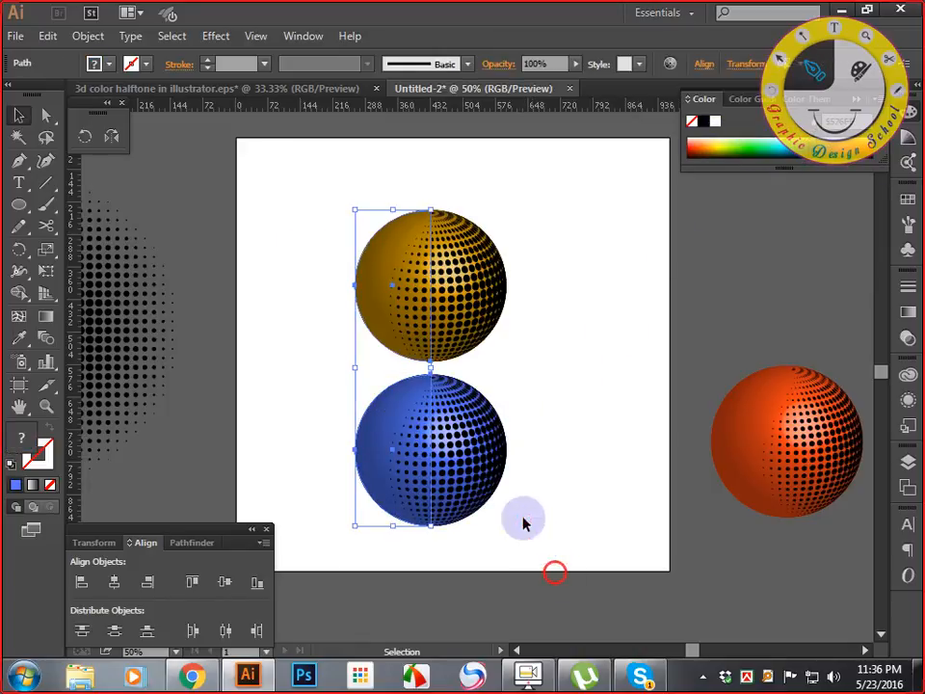
drag(448, 310, 349, 314)
click(541, 370)
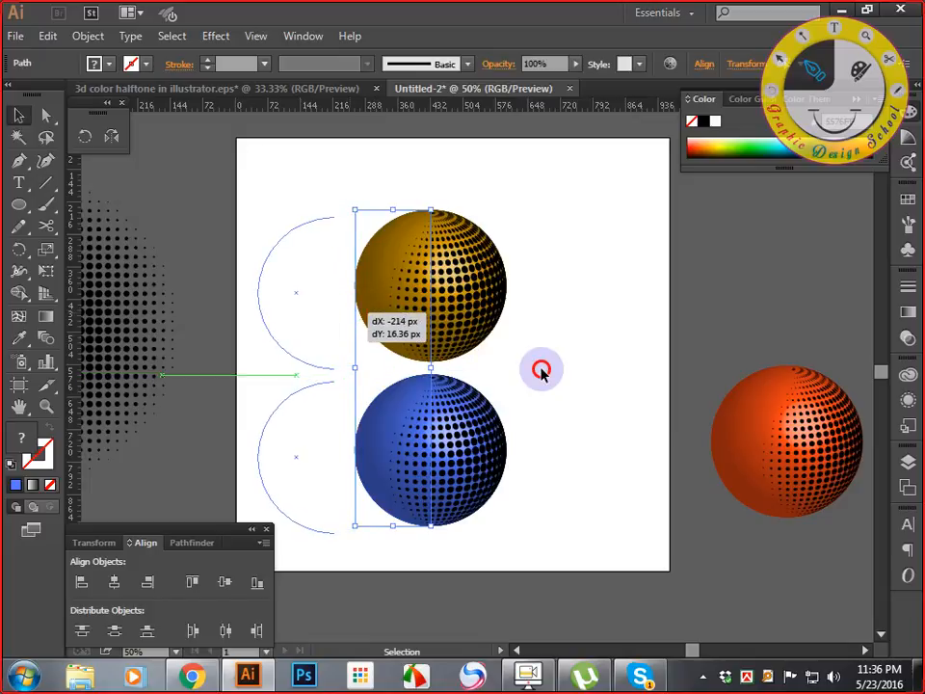
- Duplicate the blue sphere horizontally to its right, recolor the copy green, and deselect it
drag(357, 429, 575, 429)
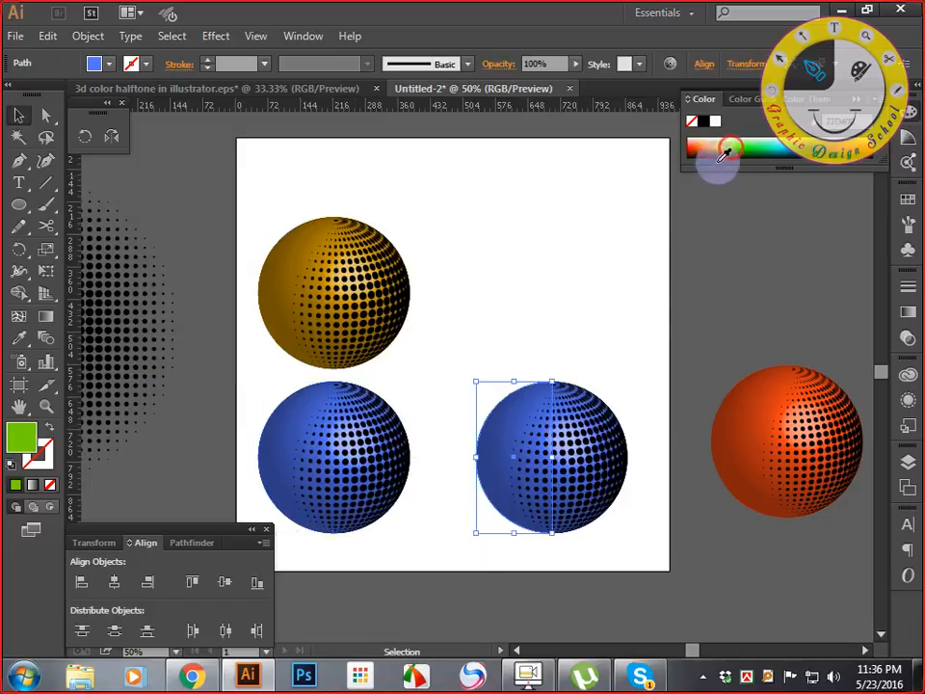
click(631, 287)
key(space)
drag(536, 309, 481, 316)
key(space)
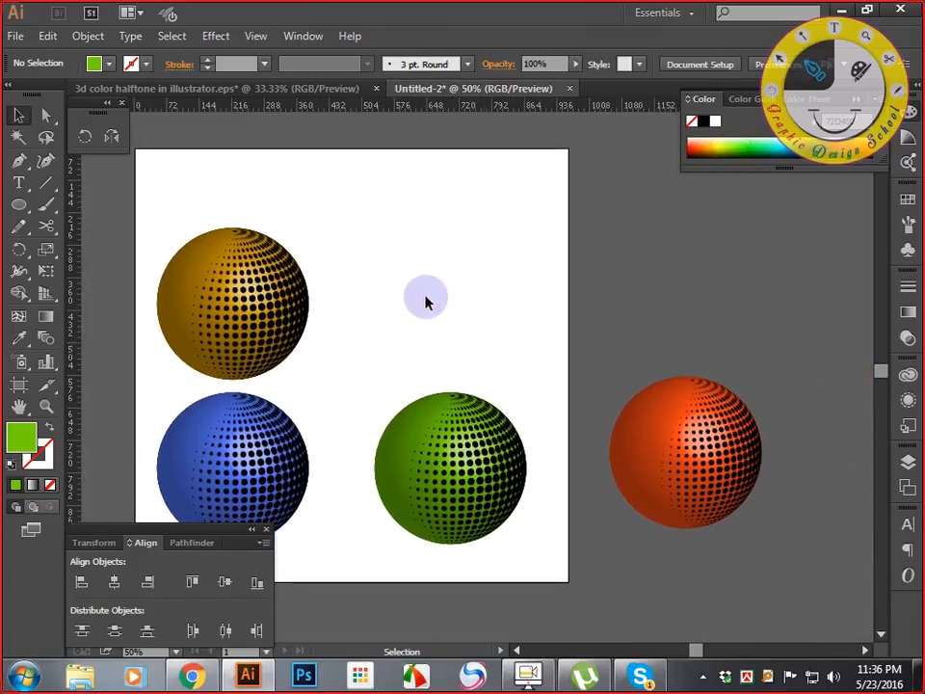
- Examine the original spheres in 3d color halftone in illustrator.eps, and the flat halftone circle beside the artboard in Untitled-2
click(262, 88)
click(314, 301)
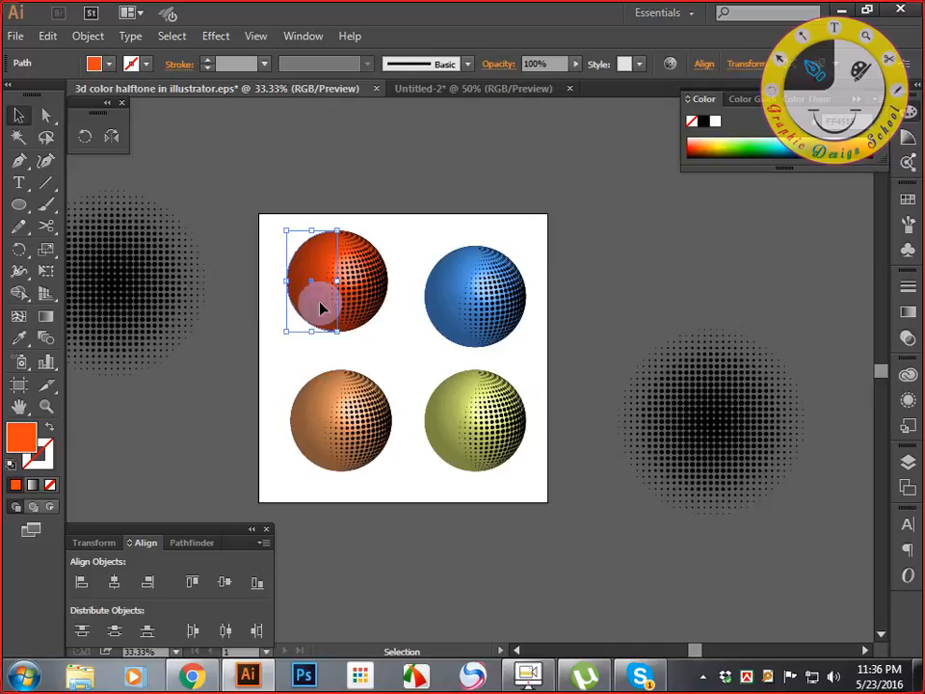
click(223, 290)
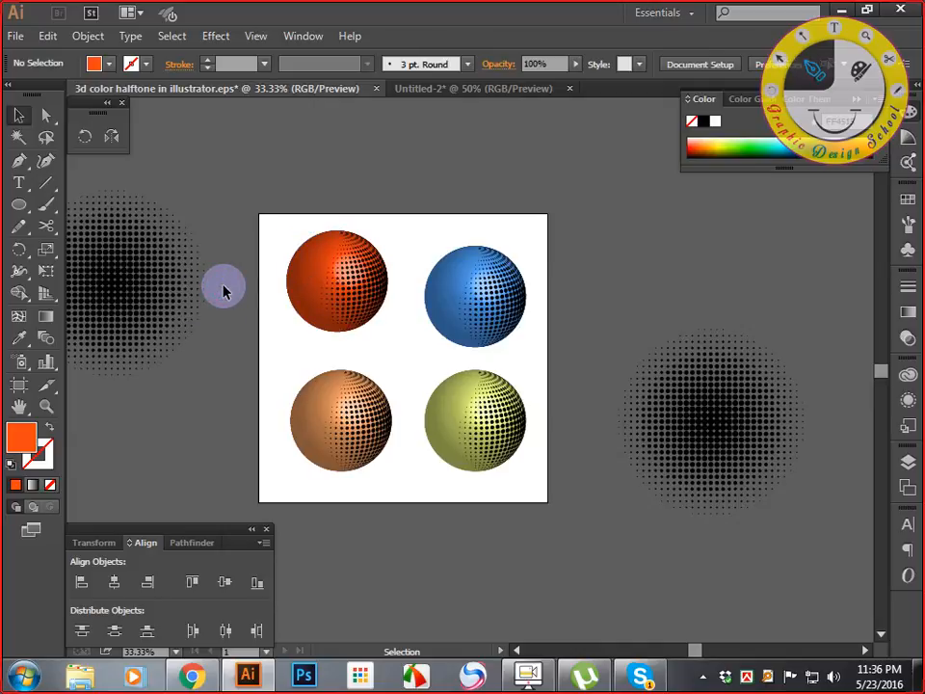
click(349, 291)
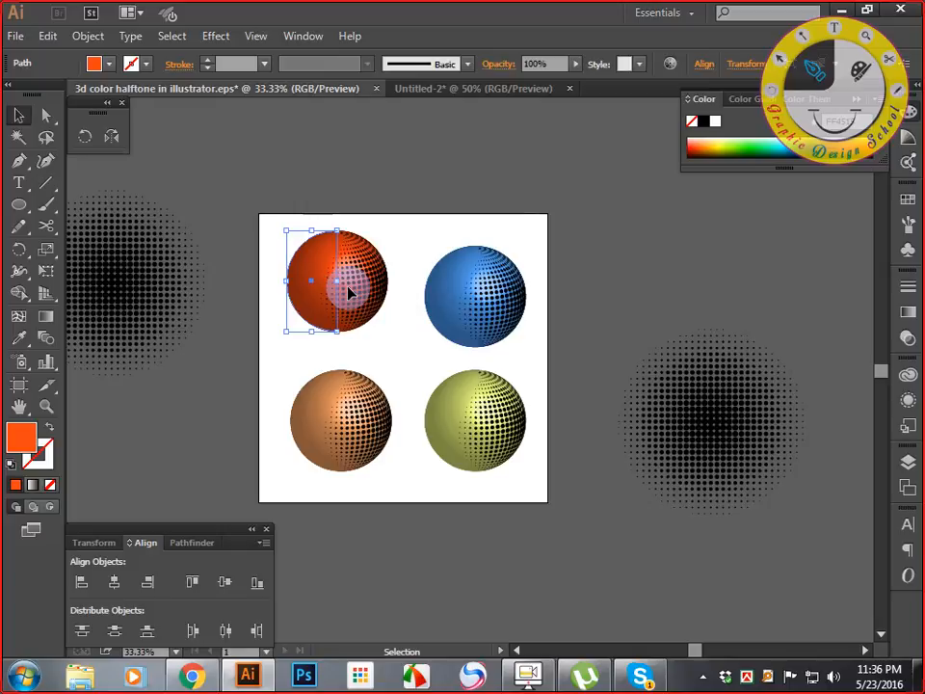
click(483, 89)
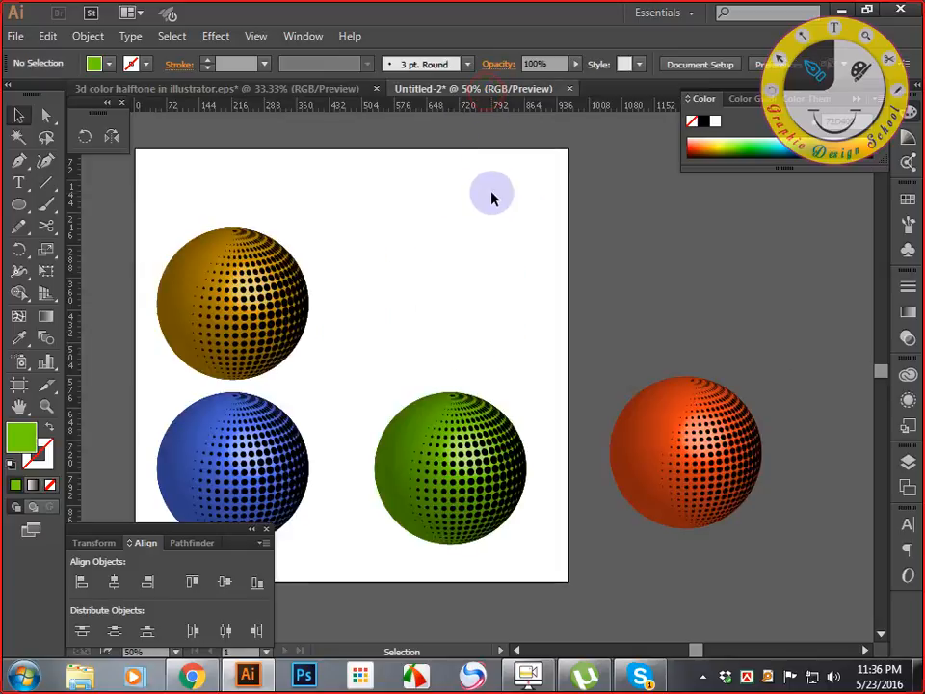
click(492, 194)
drag(407, 256, 853, 228)
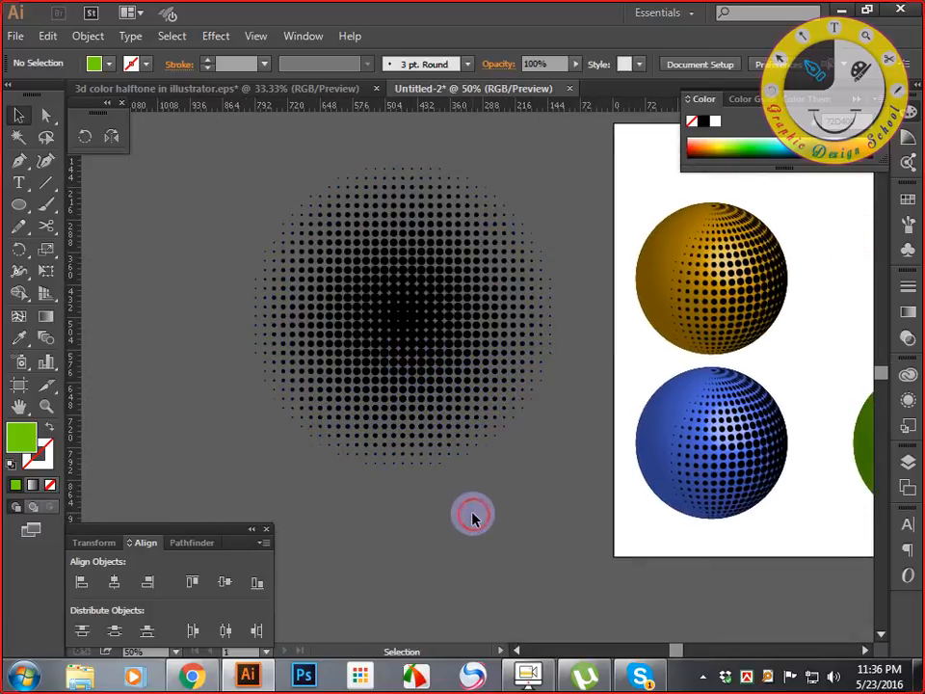
drag(528, 539, 599, 538)
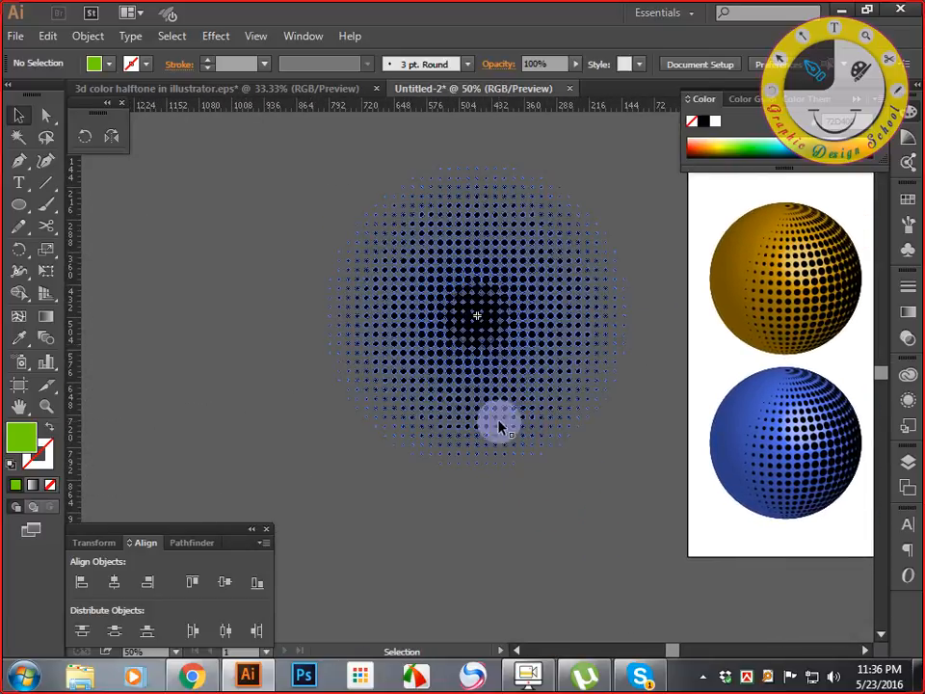
drag(622, 353, 307, 422)
drag(602, 368, 497, 397)
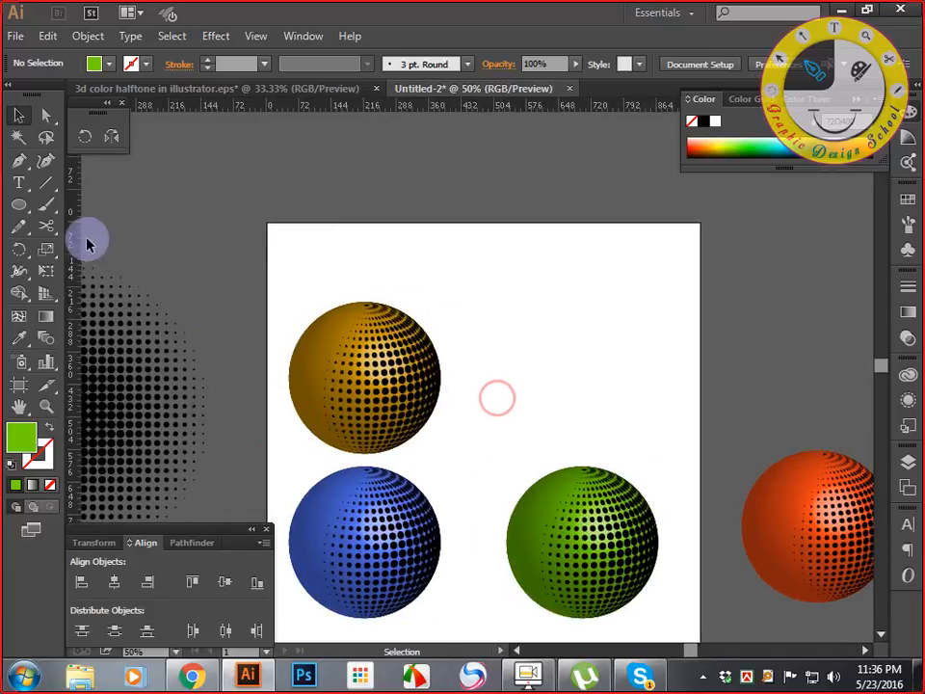
- Draw a large circle from its center on the empty canvas above the artboard
click(13, 210)
drag(579, 308, 461, 603)
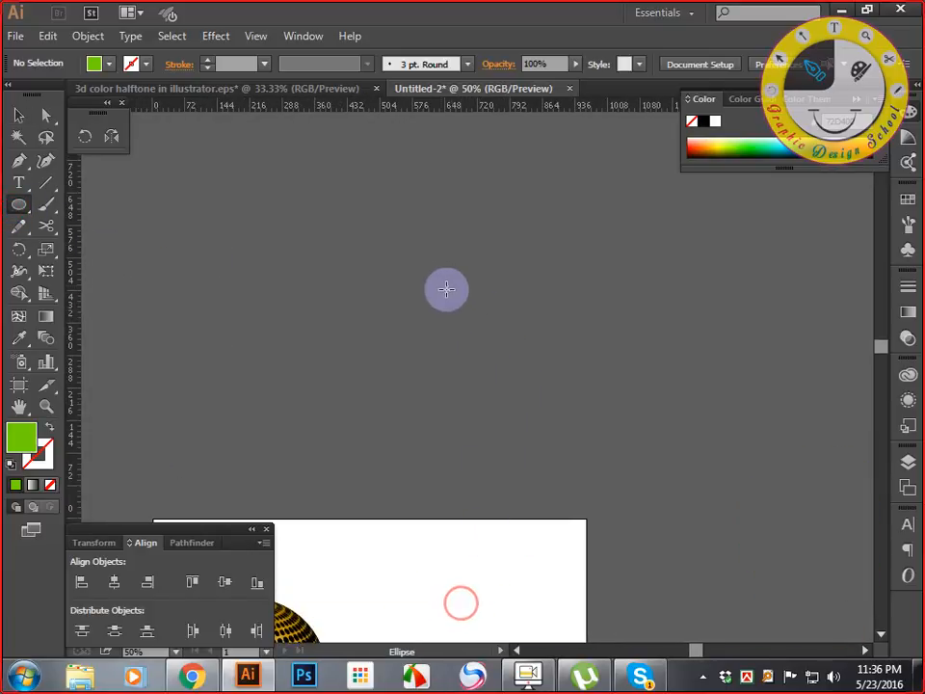
drag(439, 289, 546, 411)
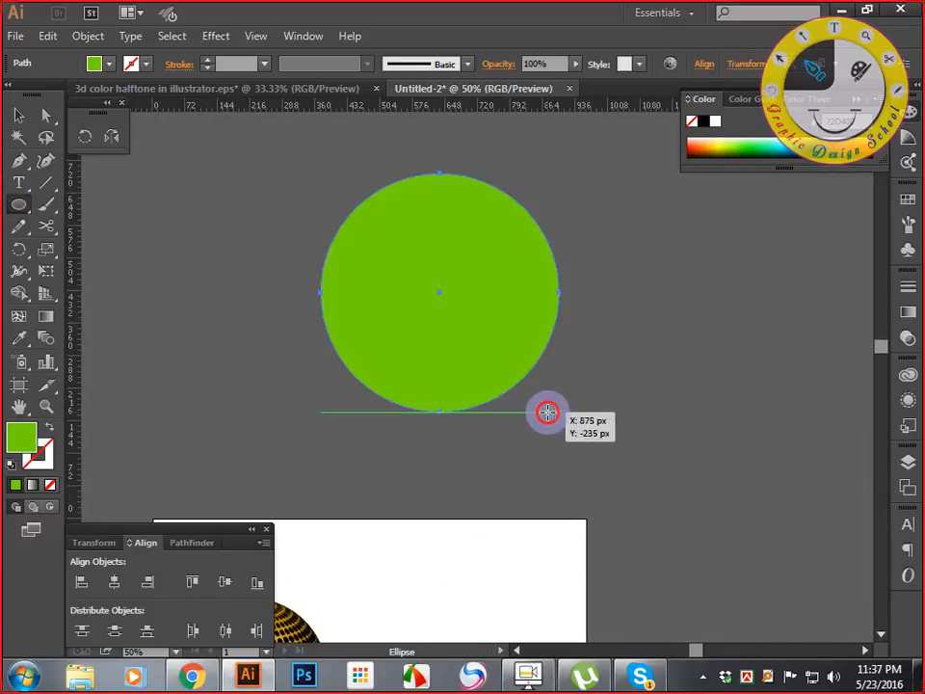
- Fill the circle with a radial gradient, reversed so that it runs from black at the center to white at the edge
click(908, 312)
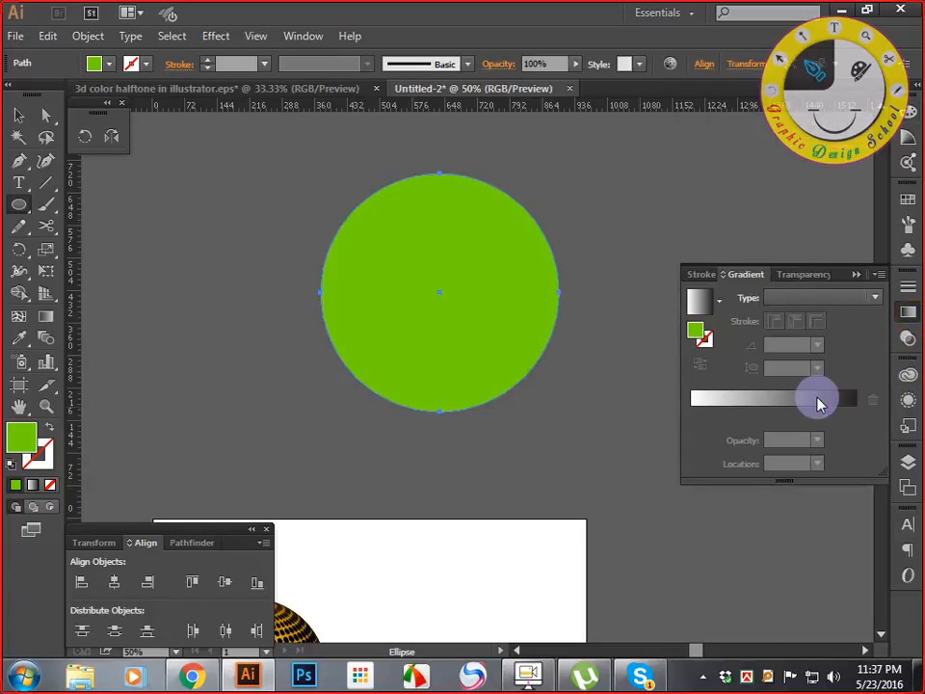
click(810, 405)
click(798, 299)
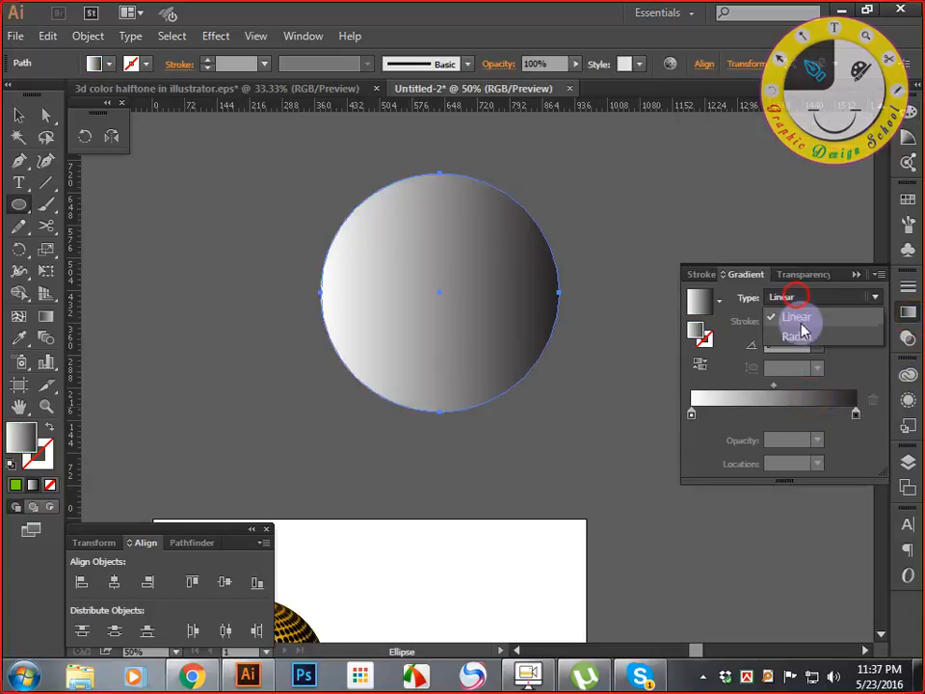
click(802, 338)
click(697, 366)
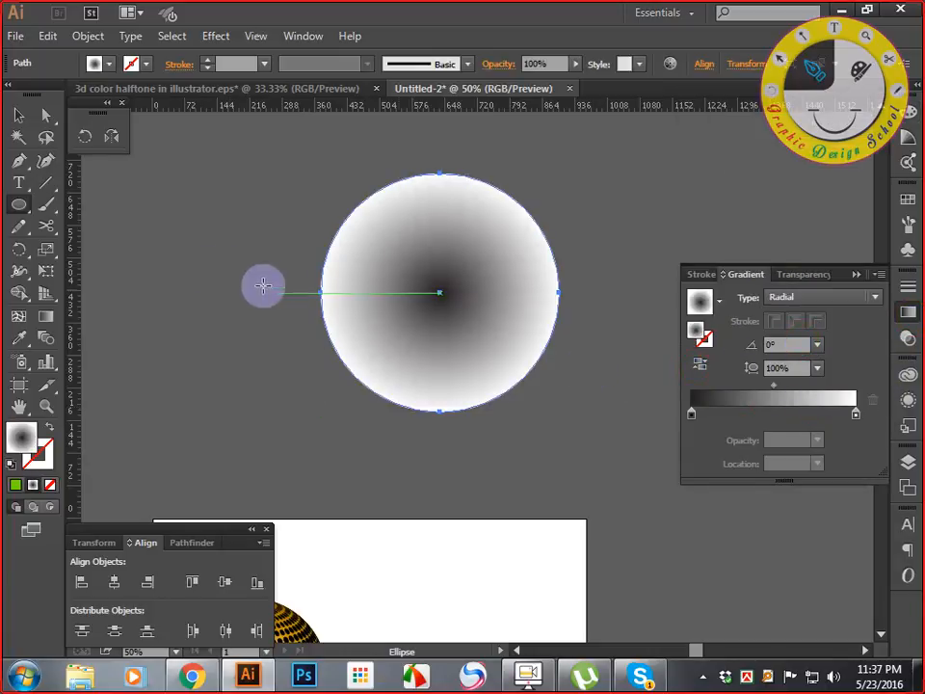
- Select everything except the gradient circle by inverting the selection, and delete the spheres and the old halftone circle
click(21, 115)
key(ctrl+minus)
key(ctrl+minus)
key(ctrl+minus)
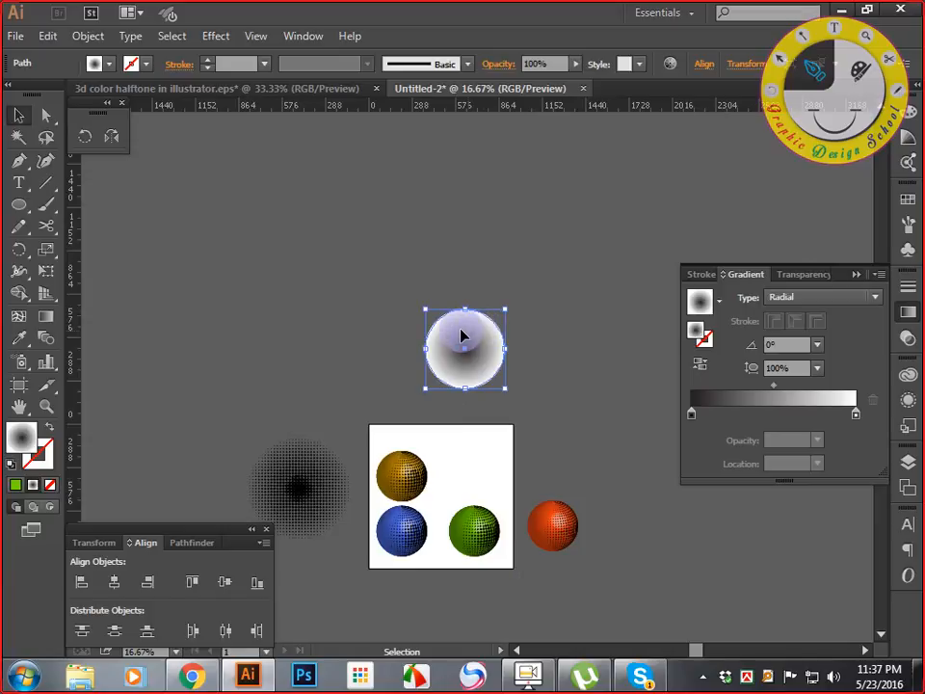
click(176, 36)
click(215, 137)
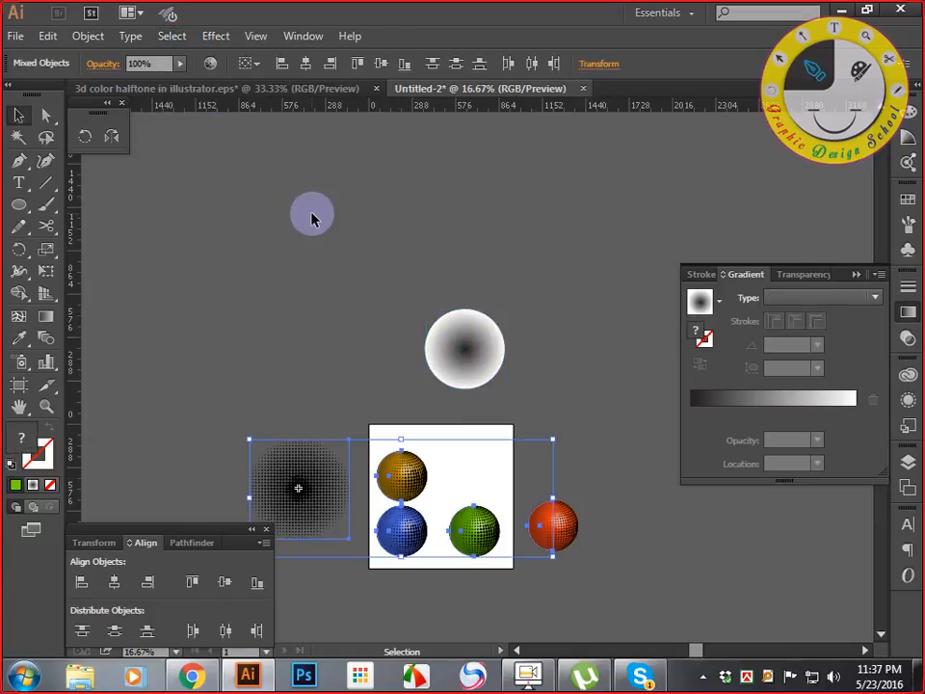
key(Delete)
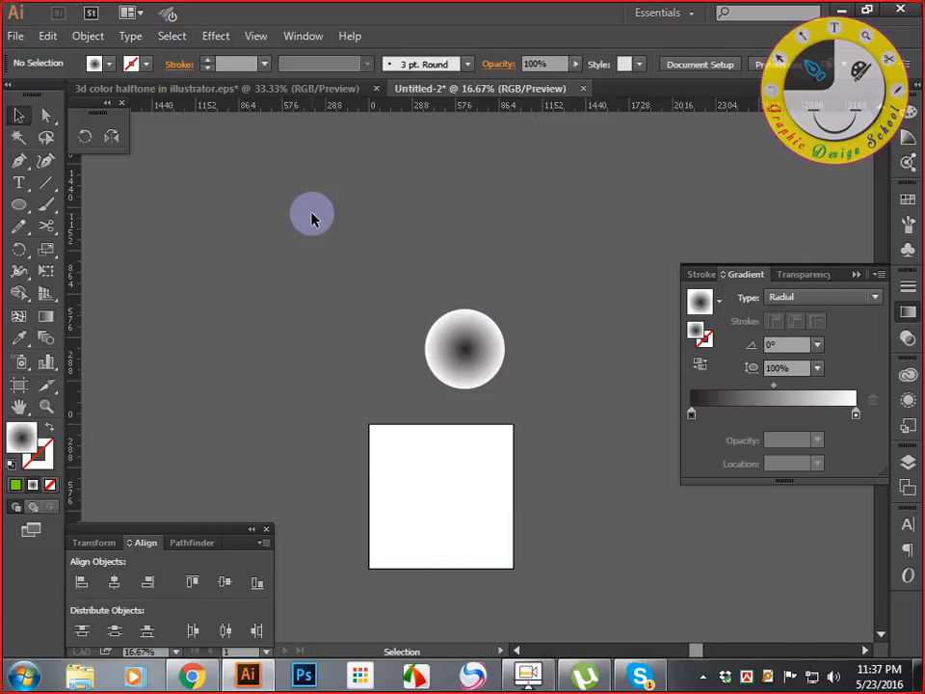
- Move the gradient circle to the center of the artboard and enlarge it to fill most of the artboard
drag(392, 448, 388, 300)
drag(465, 204, 436, 359)
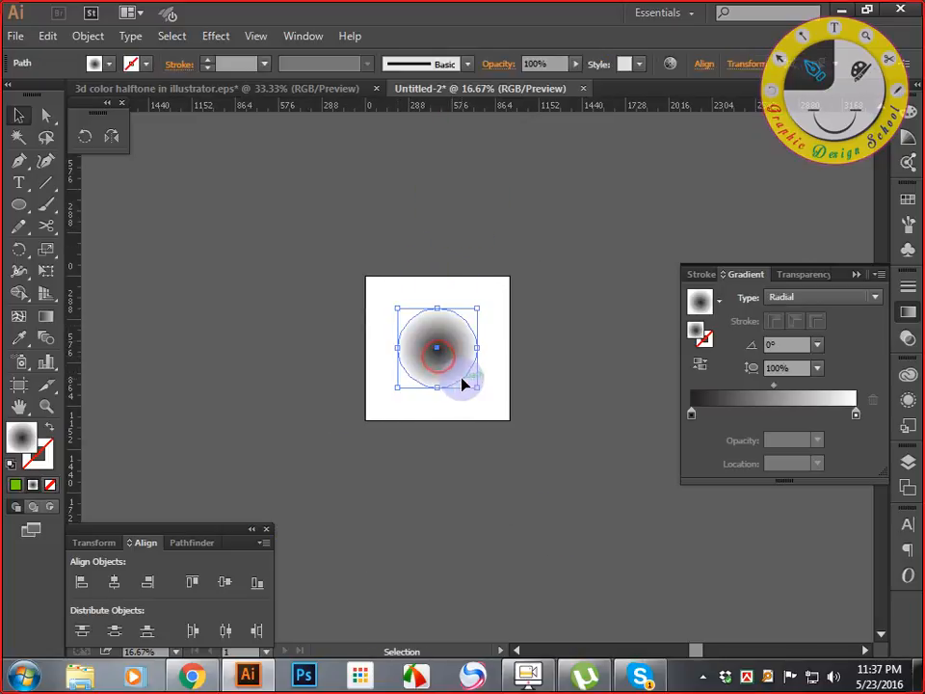
drag(477, 391, 494, 412)
key(ctrl+0)
- Apply the Color Halftone effect to the circle with a maximum radius of 60 pixels and all four channel angles at 0
click(222, 36)
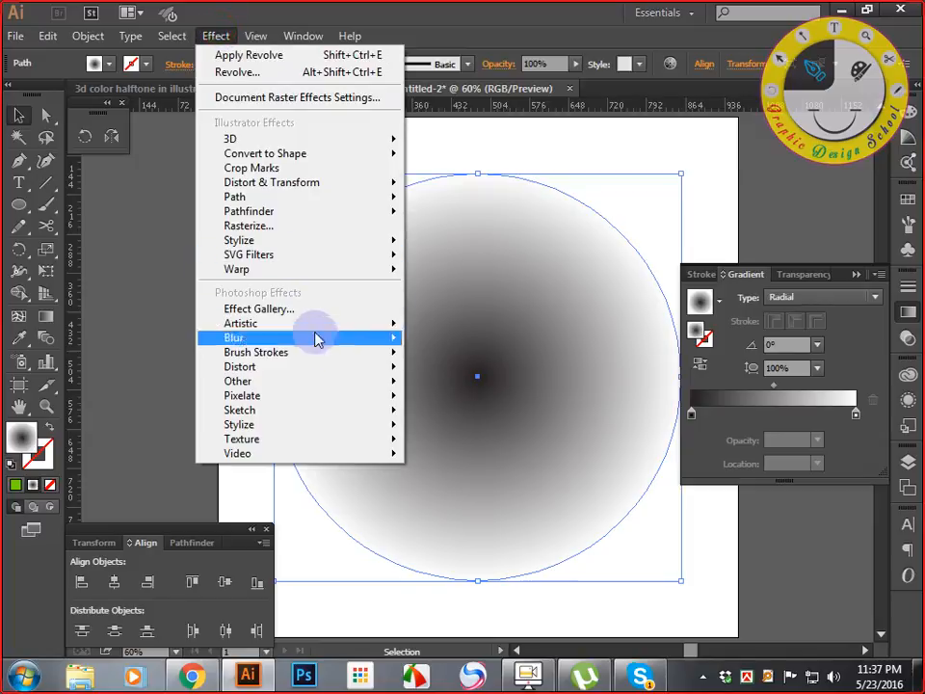
click(347, 370)
mouse_move(384, 397)
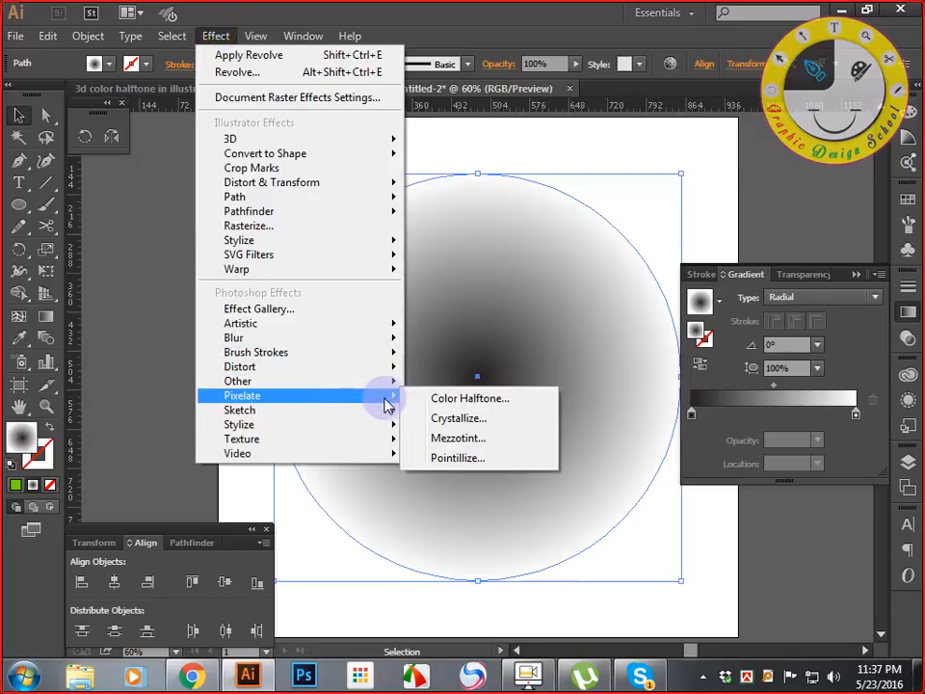
click(442, 399)
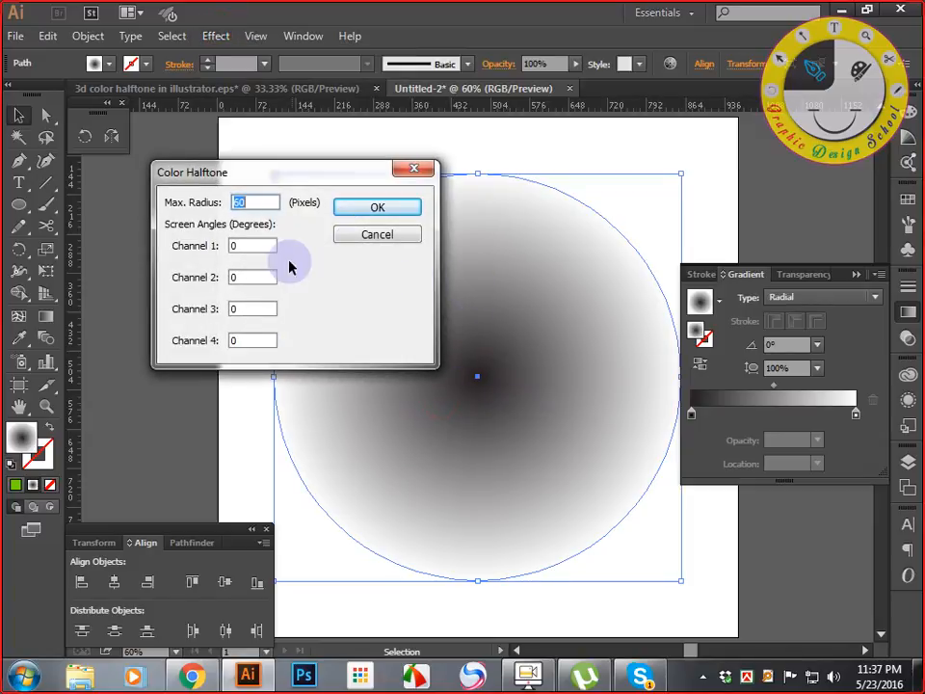
click(376, 207)
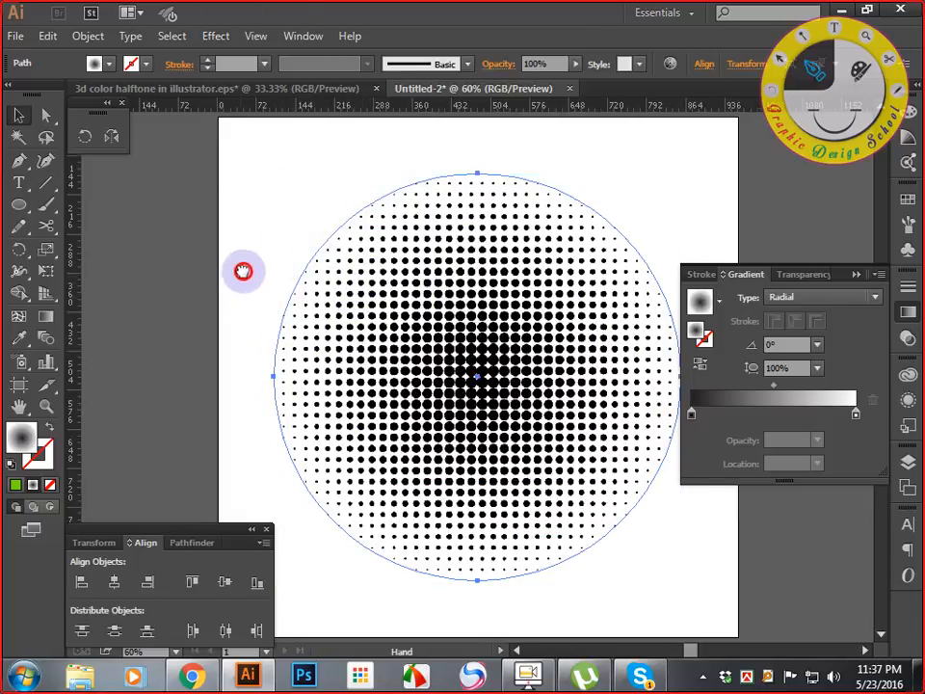
- Move the halftone circle completely off the artboard, beyond its upper-left corner
drag(241, 269, 159, 262)
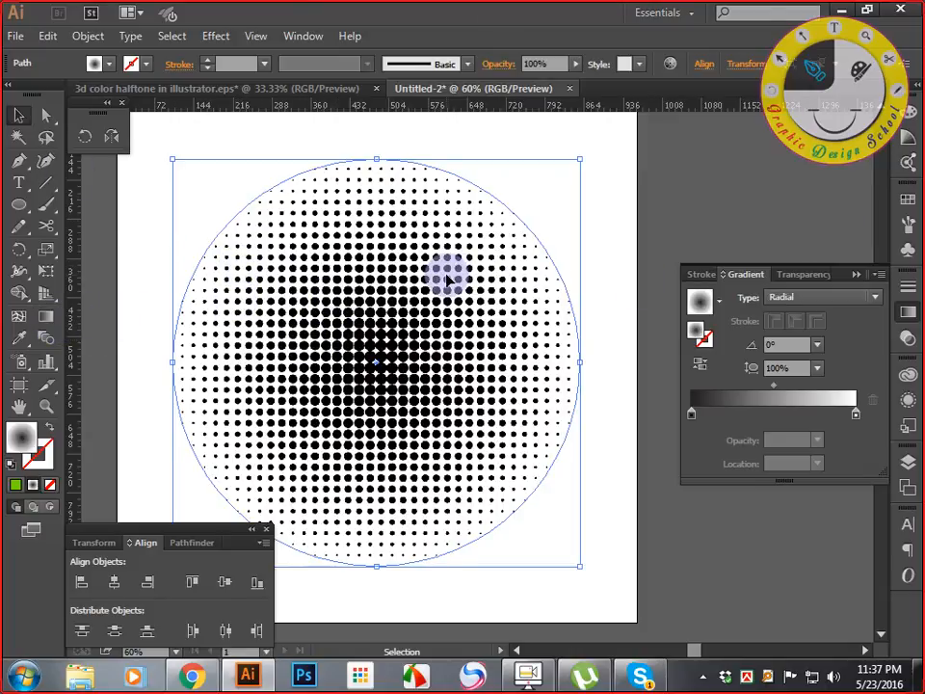
drag(281, 305, 230, 324)
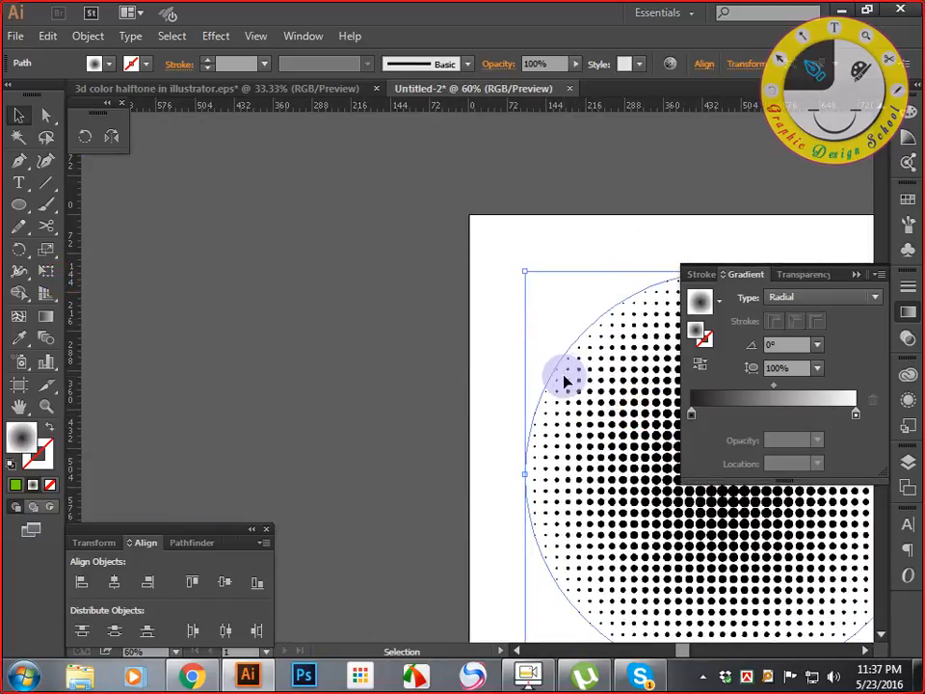
drag(583, 381, 216, 276)
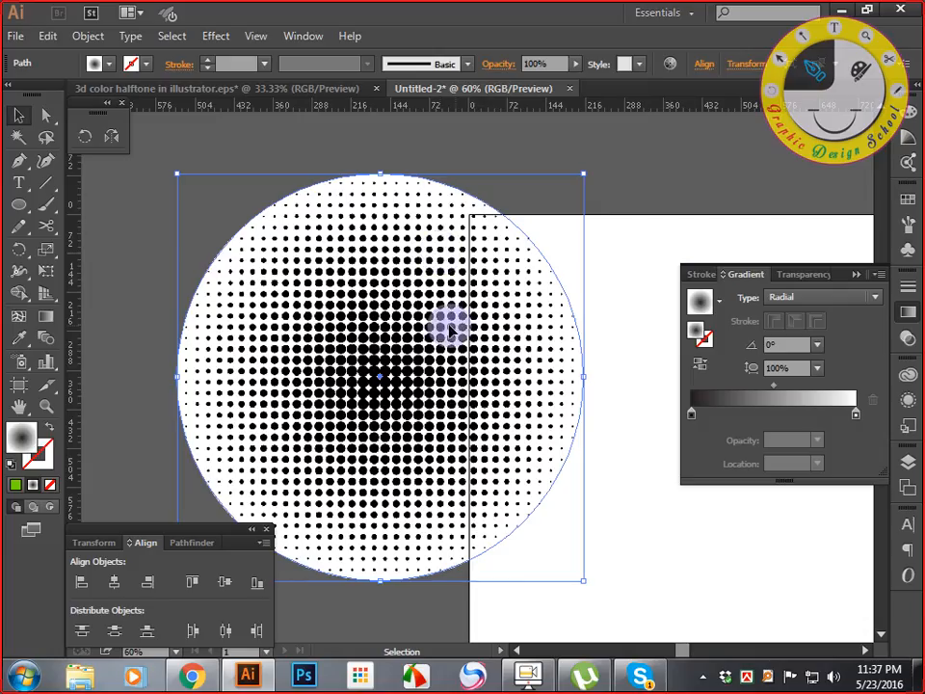
drag(341, 331, 310, 200)
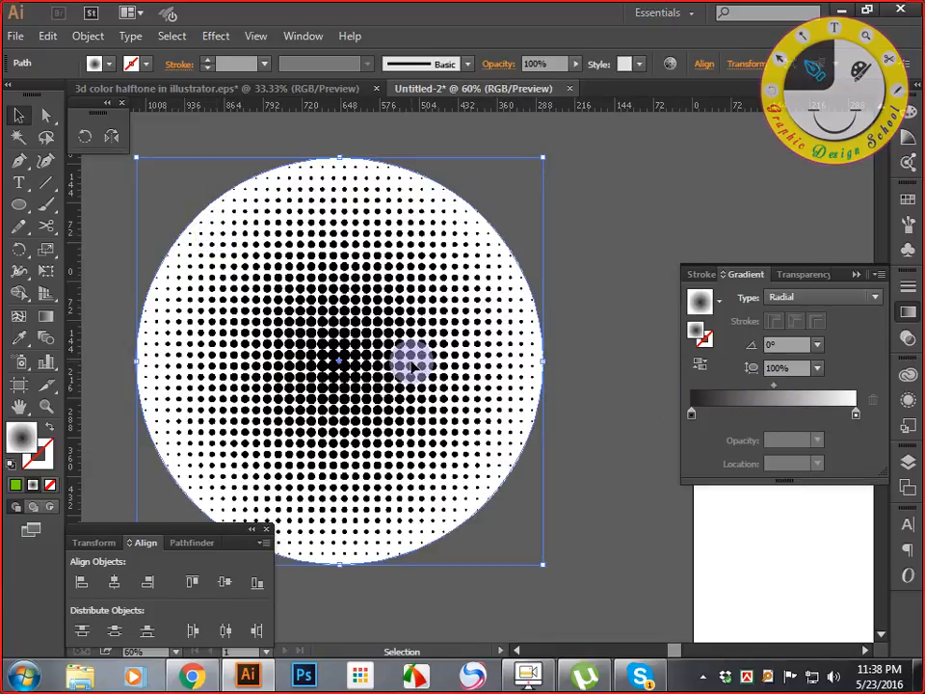
- Shift the radial gradient's midpoint outward toward the circle's edge with the Gradient tool, enlarging the dark halftone center
click(46, 316)
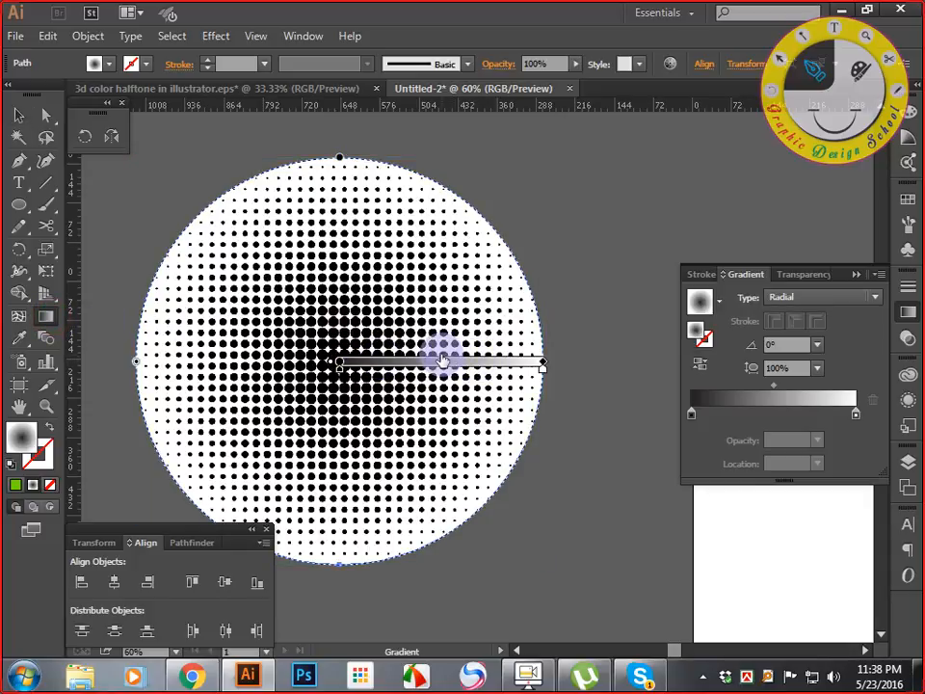
click(493, 356)
drag(498, 360, 501, 360)
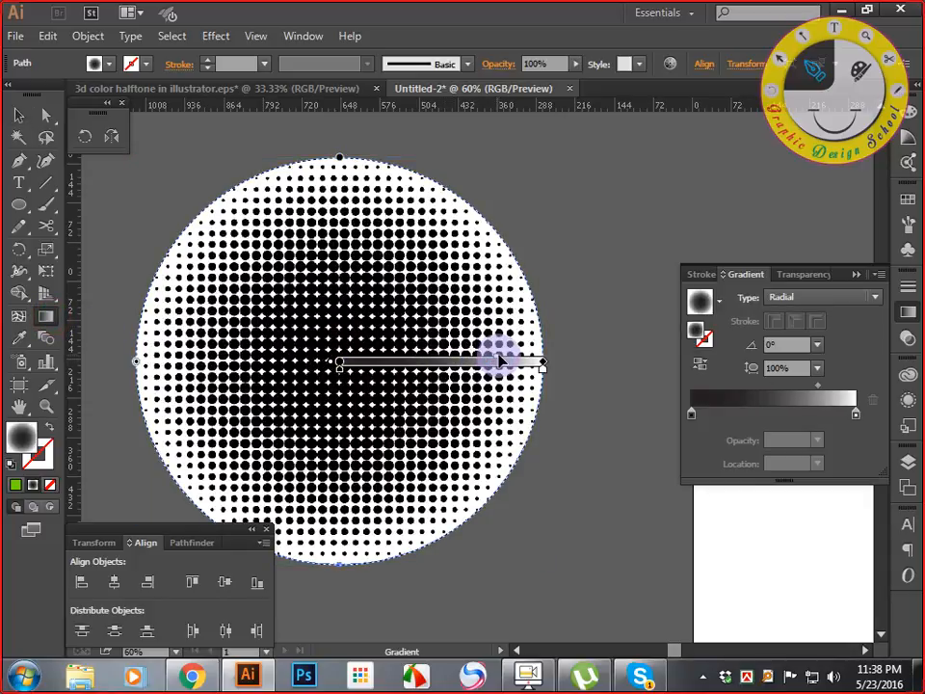
click(510, 356)
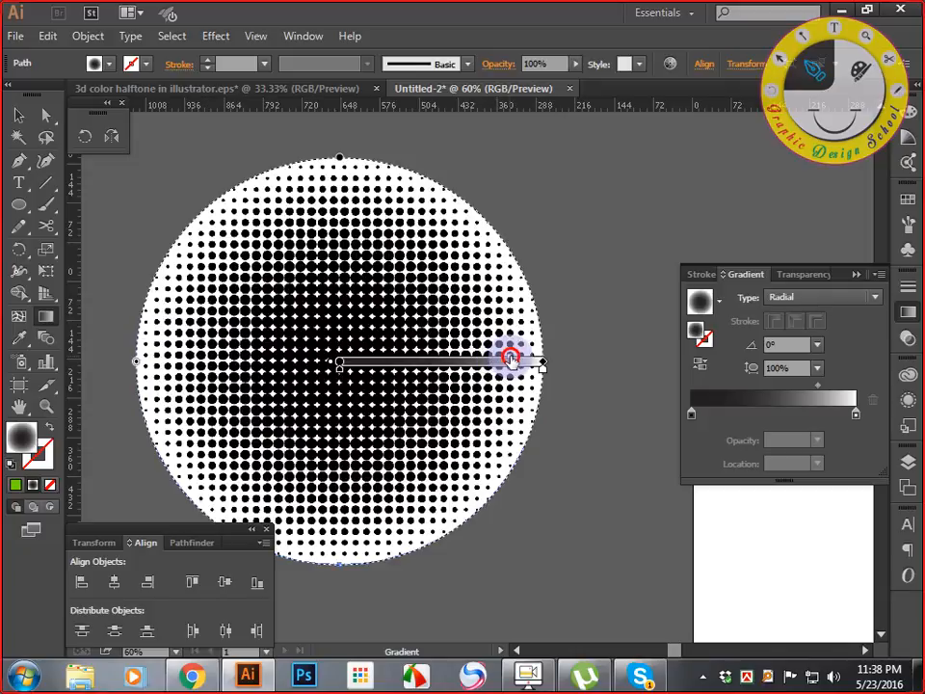
- Shift the circle's radial gradient midpoint inward toward its center with the Gradient tool, shrinking the dark halftone core
drag(515, 361, 516, 361)
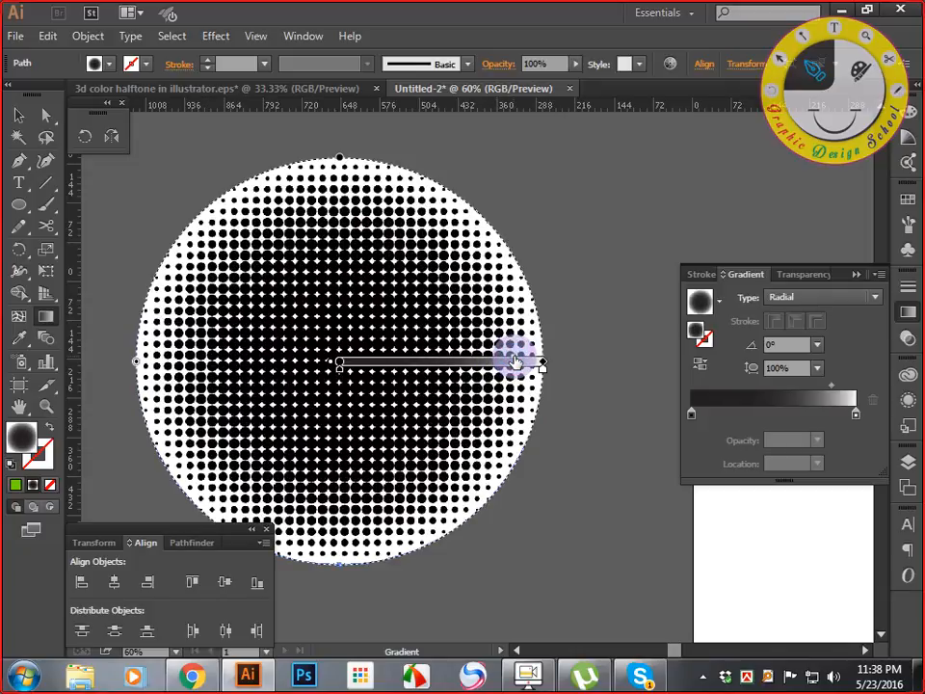
click(407, 363)
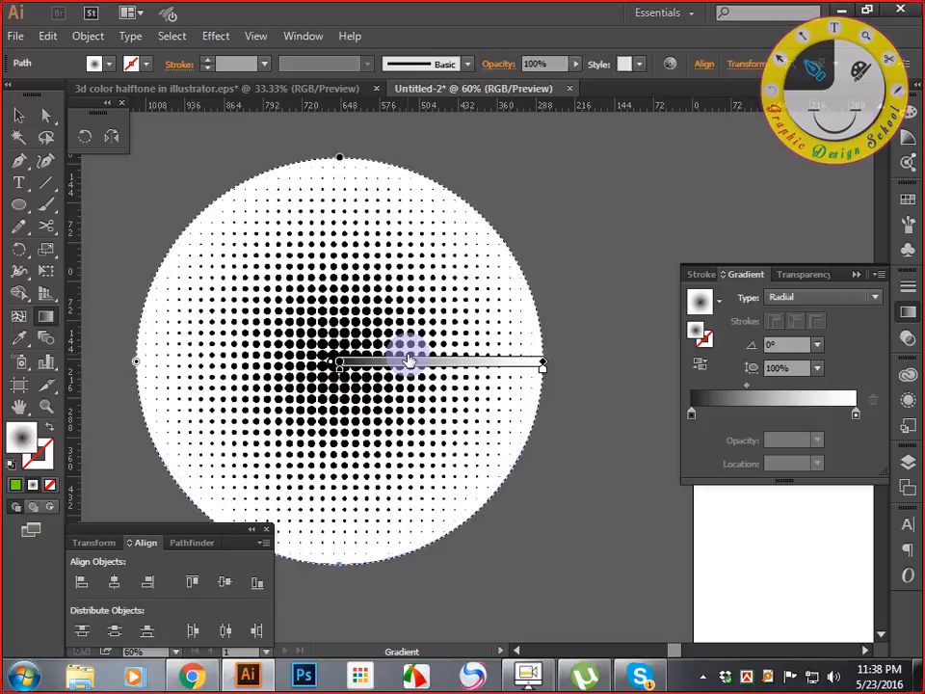
key(space)
mouse_move(605, 320)
mouse_down()
mouse_move(502, 291)
mouse_move(575, 316)
mouse_up()
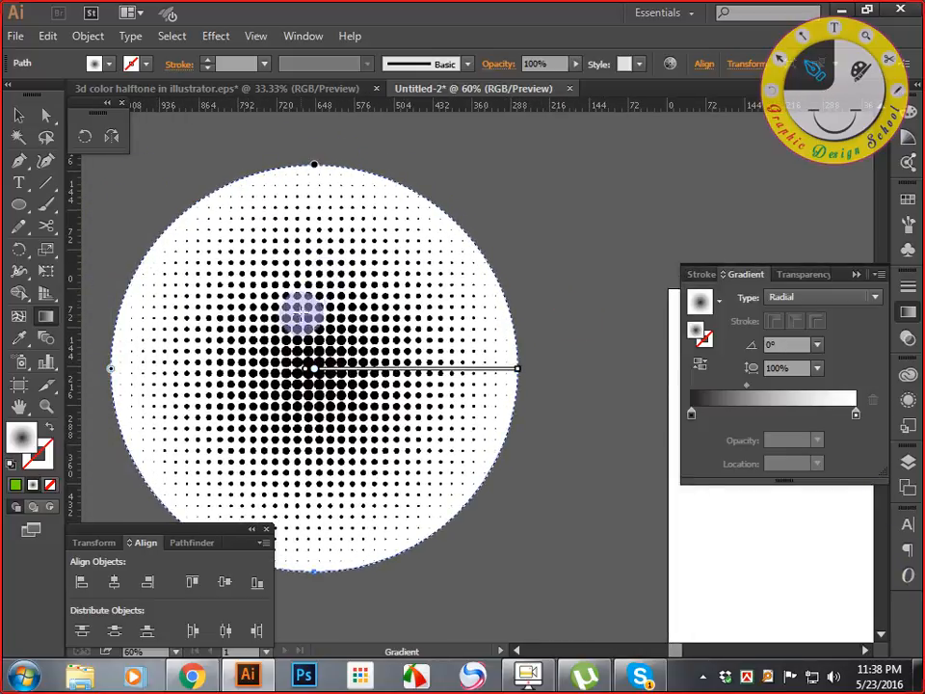
- Expand the appearance of the halftone circle, run Image Trace on it with the default preset, and expand the tracing into paths
click(19, 116)
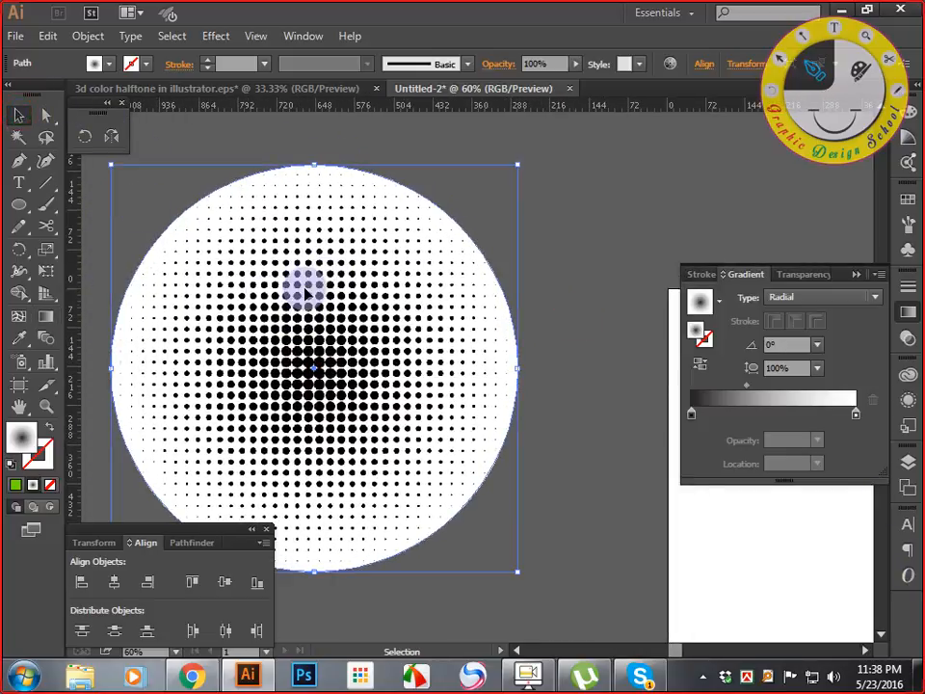
click(89, 36)
click(172, 227)
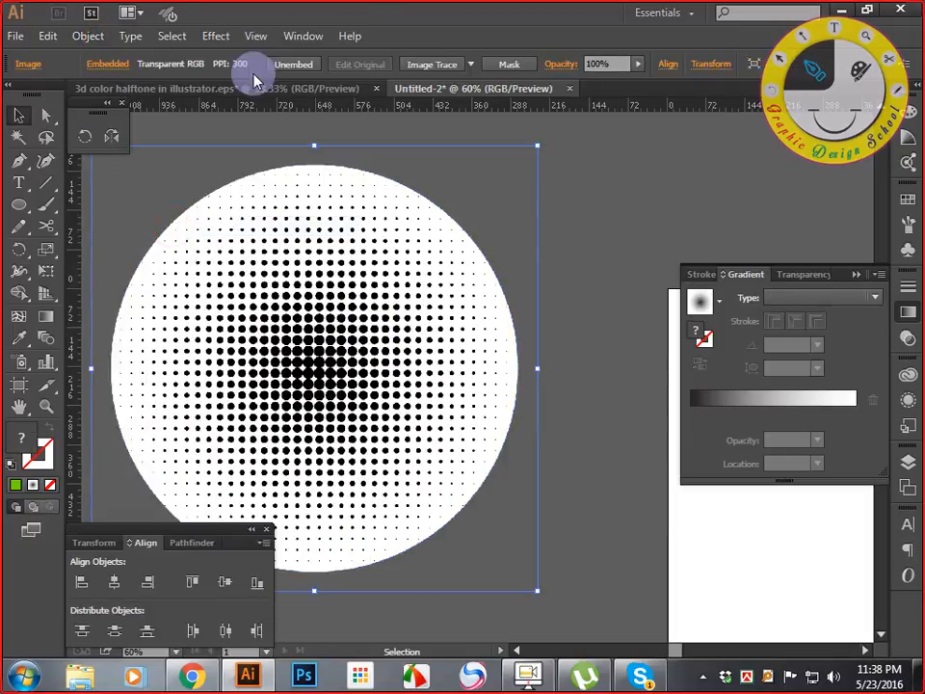
click(421, 66)
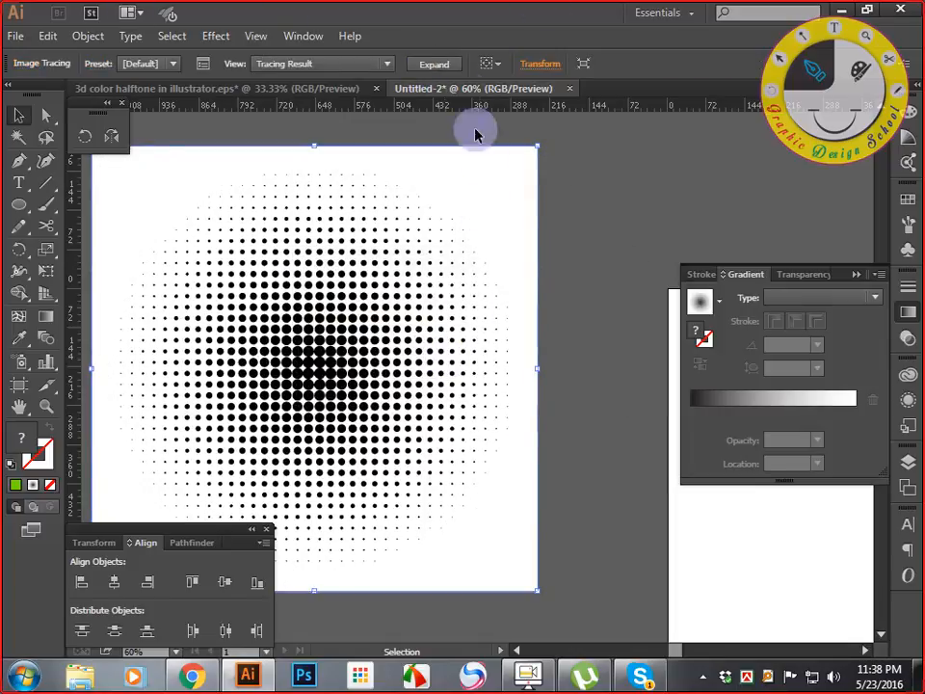
click(443, 65)
- Ungroup the traced halftone, select every shape sharing the white fill color, and delete them so only the black dots remain
right_click(440, 219)
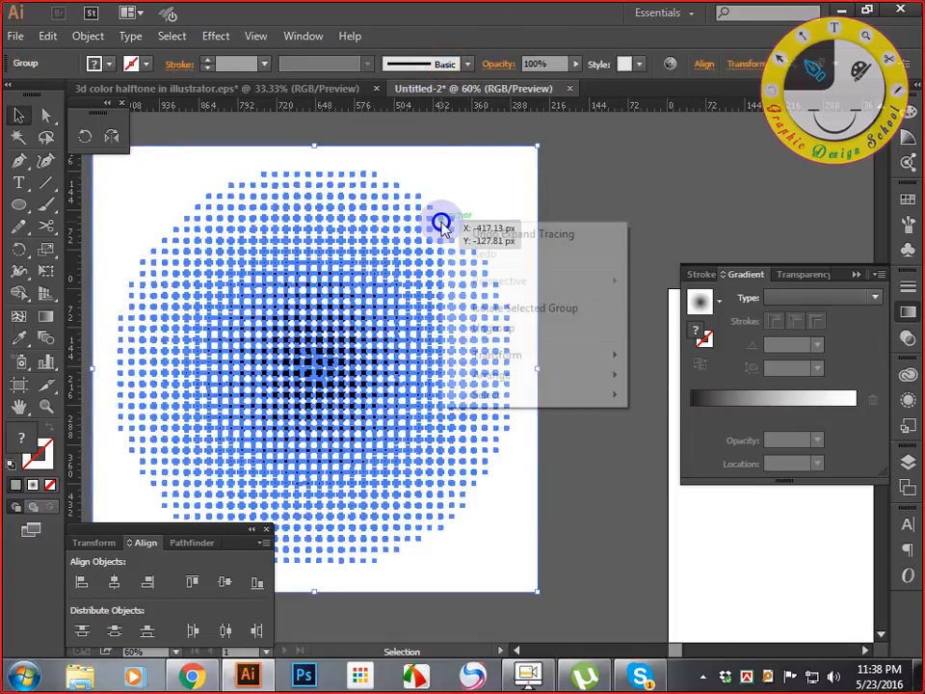
click(491, 329)
click(624, 262)
click(506, 208)
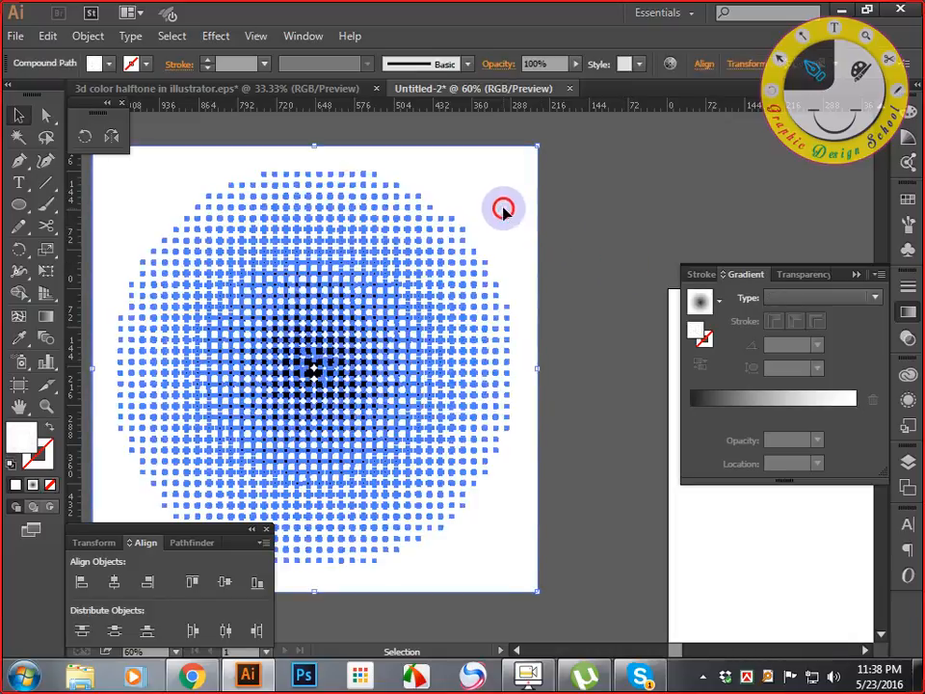
click(172, 36)
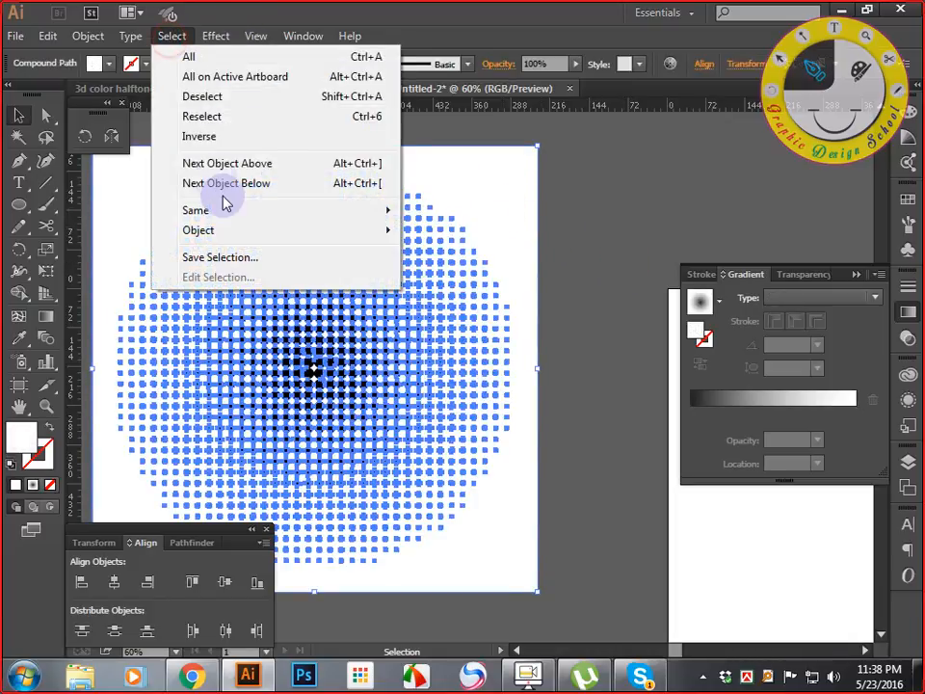
mouse_move(236, 211)
click(451, 289)
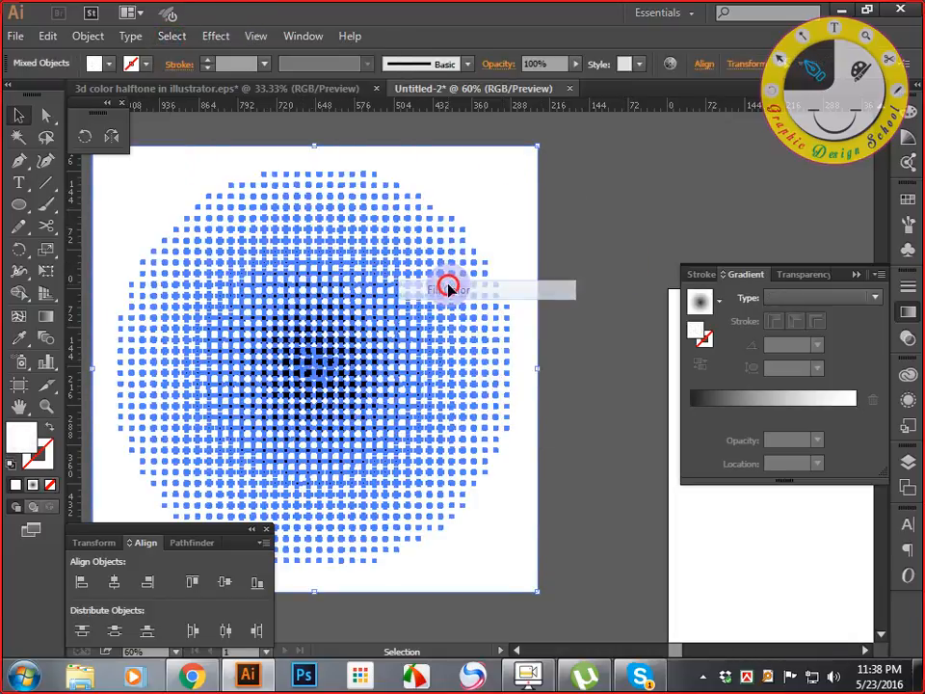
key(Delete)
- Select all the remaining black halftone dots and group them
key(space)
drag(203, 207, 279, 199)
drag(171, 125, 627, 580)
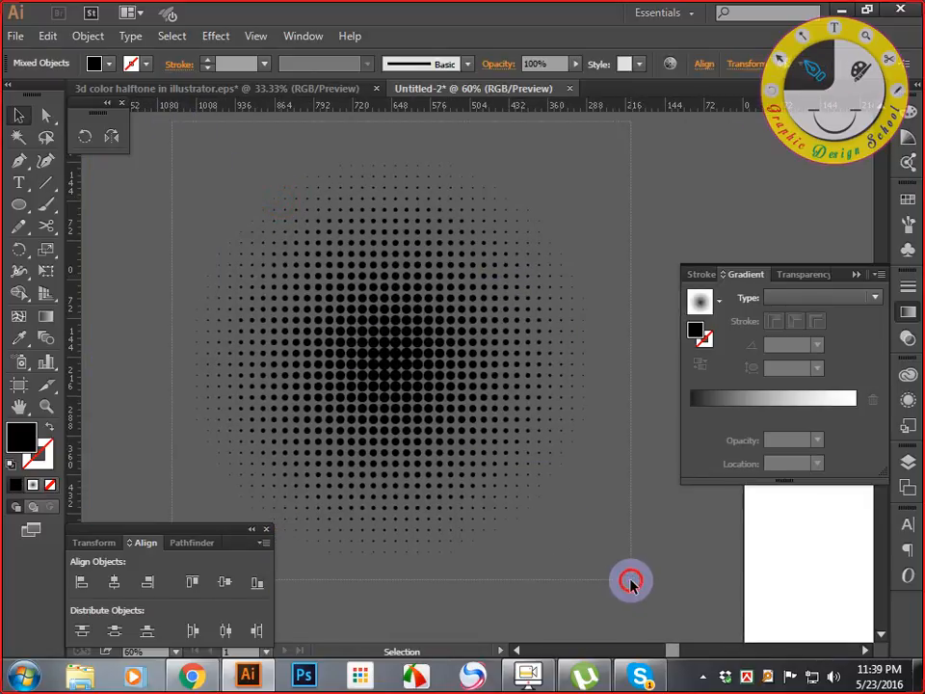
key(ctrl)
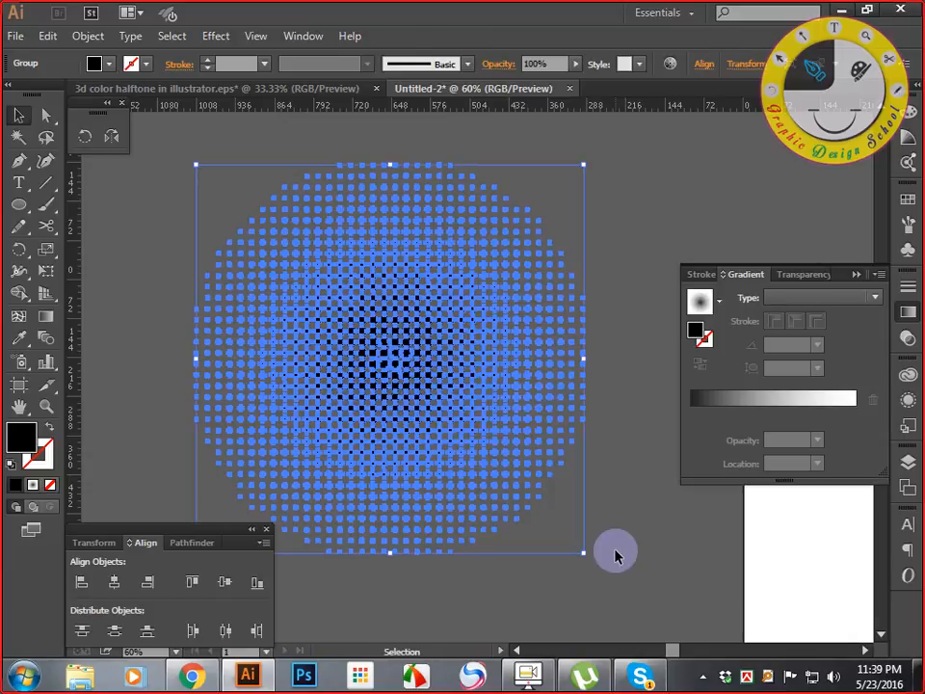
- Place a duplicate of the grouped halftone dots in the middle of the white artboard, keeping the original beside it
key(space)
drag(618, 515, 382, 463)
key(ctrl+minus)
key(ctrl+minus)
key(space)
click(857, 271)
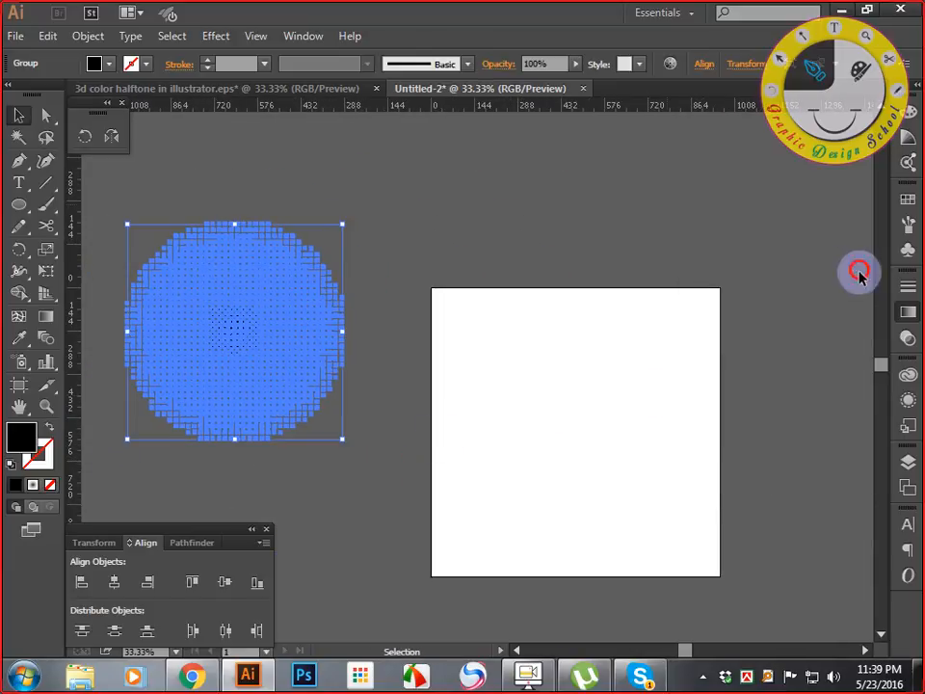
drag(258, 310, 595, 401)
click(713, 436)
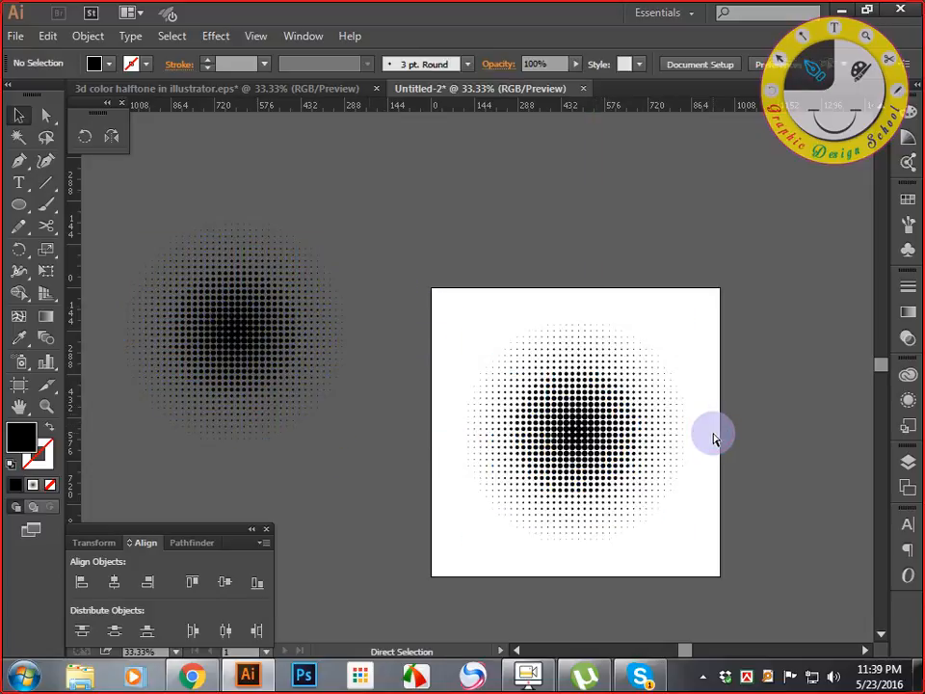
key(ctrl+plus)
key(ctrl+plus)
key(space)
drag(710, 432, 582, 315)
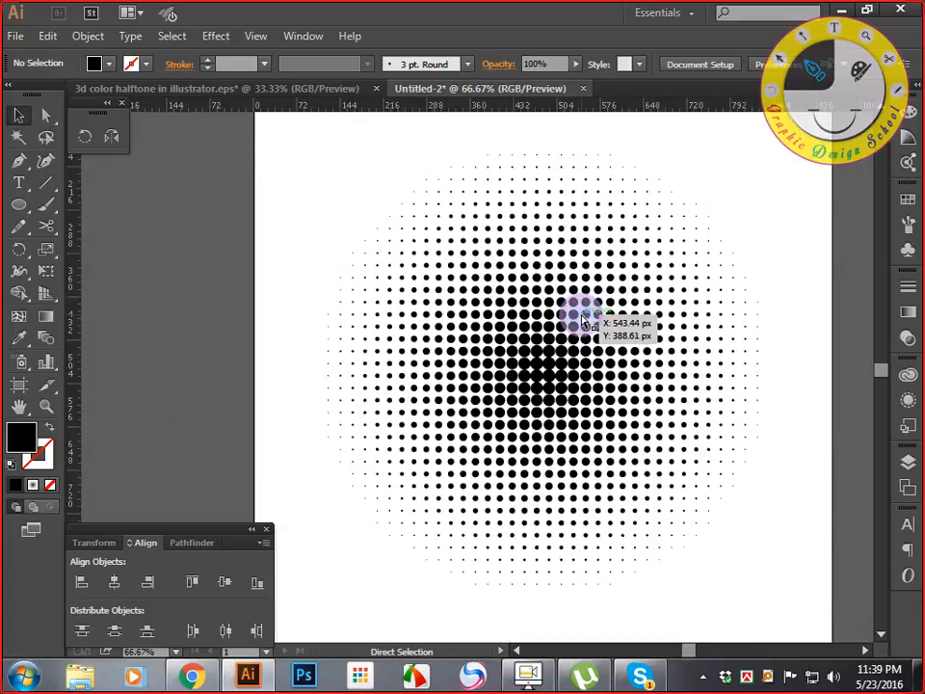
key(ctrl+minus)
key(ctrl+minus)
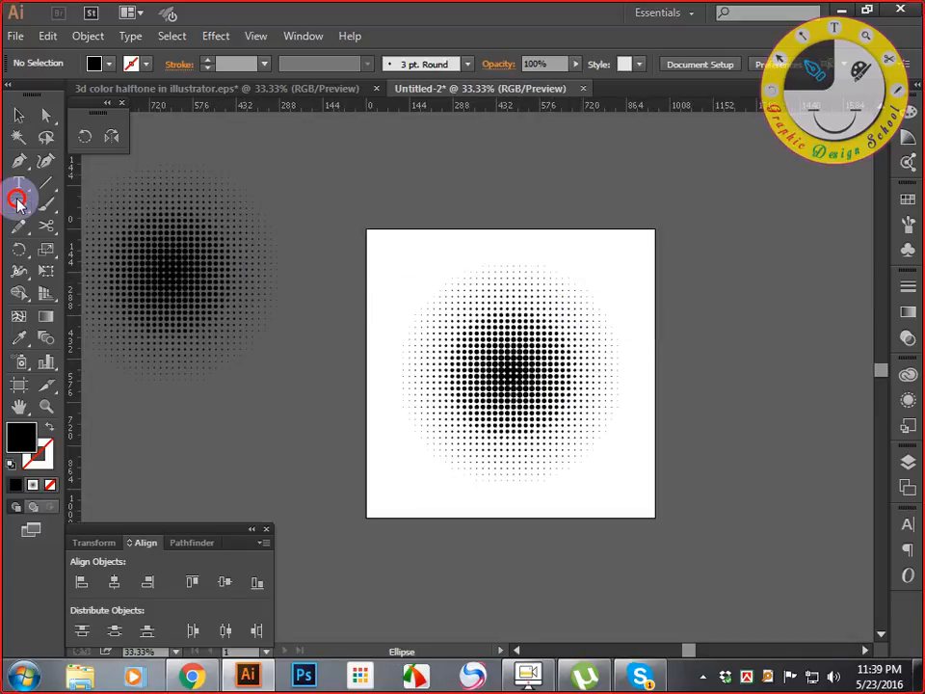
- Draw a rectangle covering the whole artboard behind the halftone and fill it with the Sky linear gradient, reversed, at -90°
drag(17, 202, 72, 202)
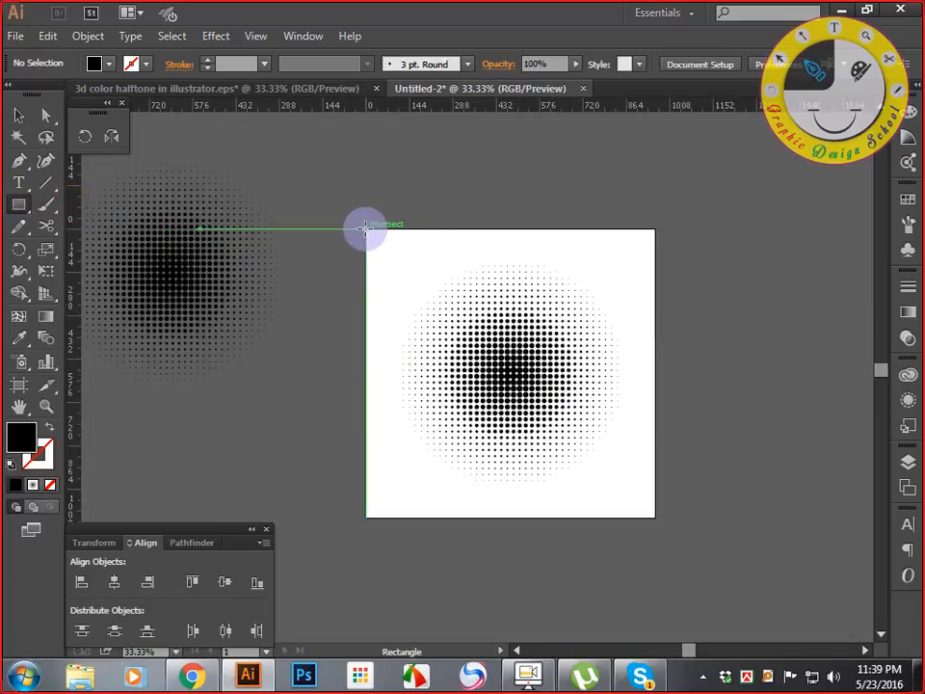
drag(364, 228, 652, 517)
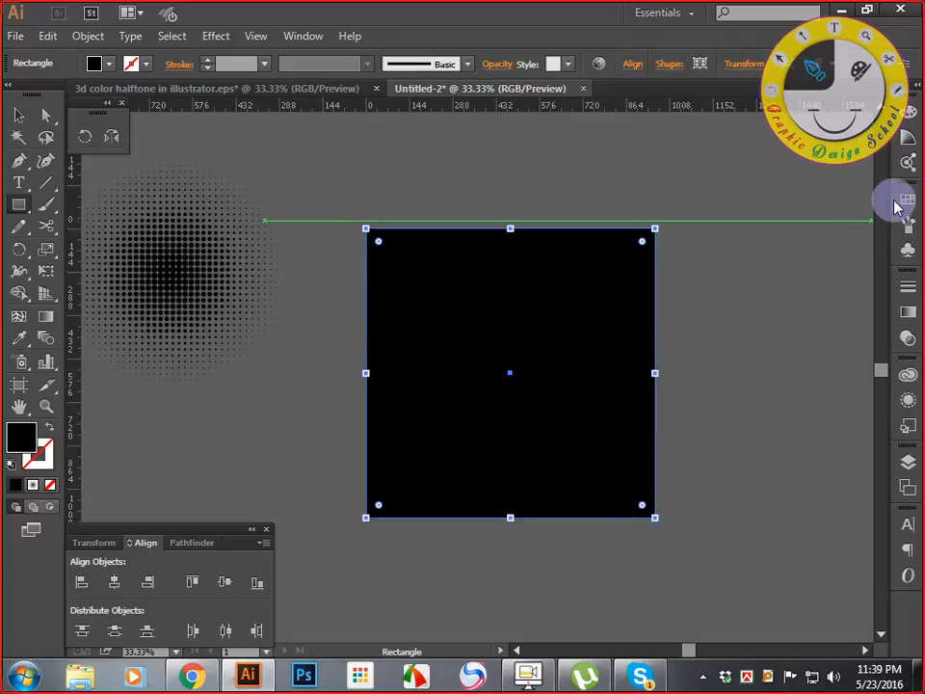
click(906, 312)
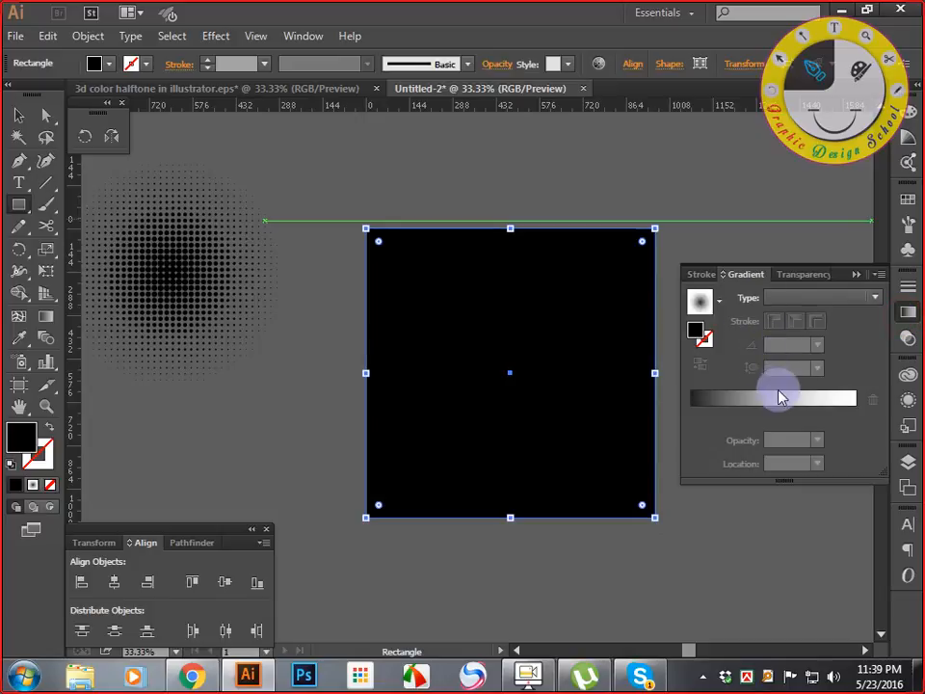
click(719, 301)
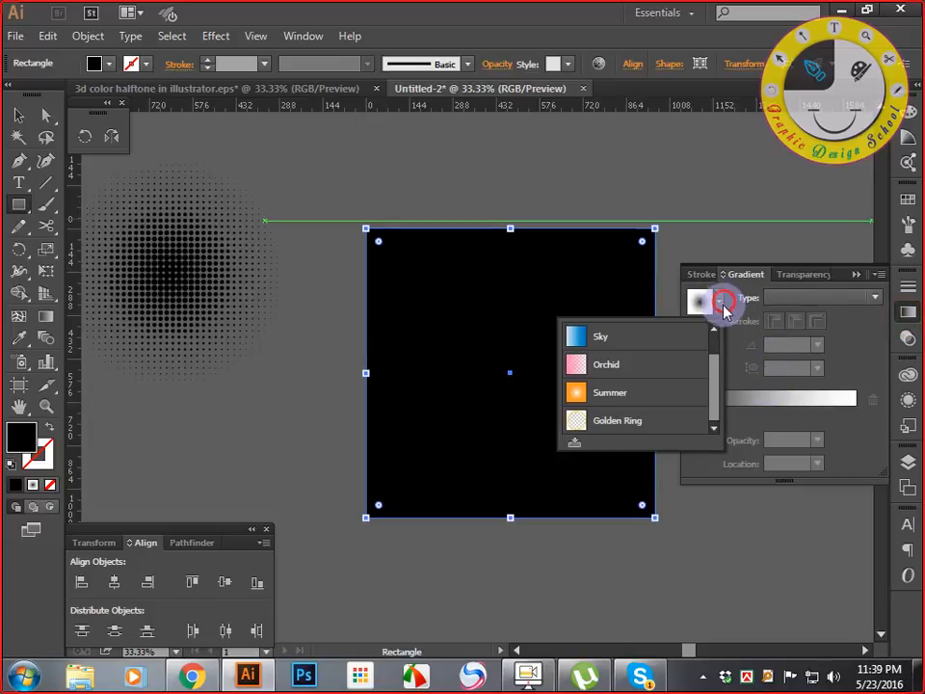
click(636, 326)
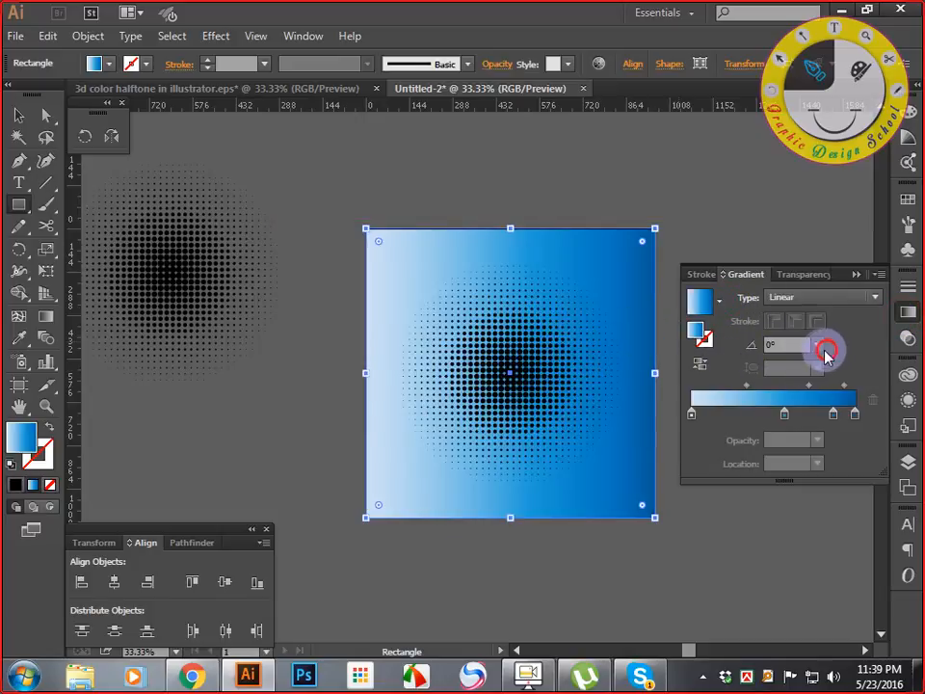
click(826, 354)
click(834, 263)
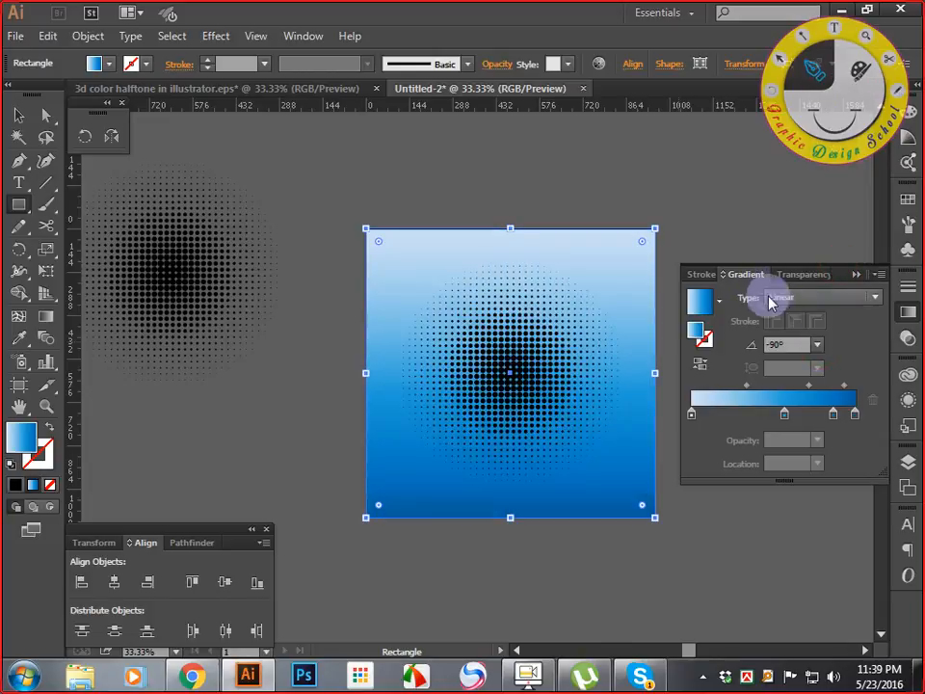
click(702, 364)
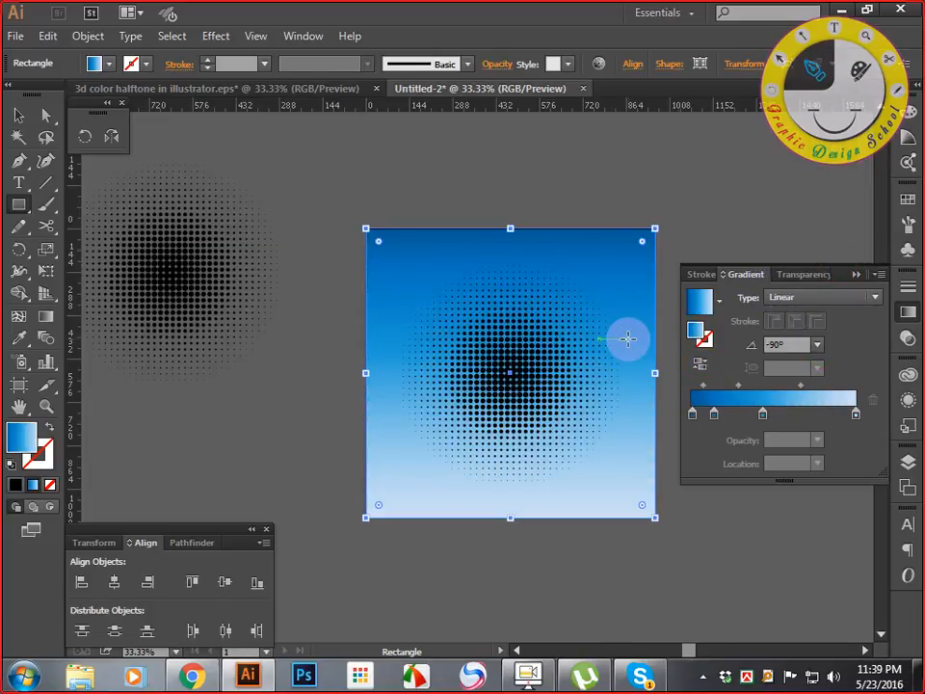
drag(564, 382, 482, 353)
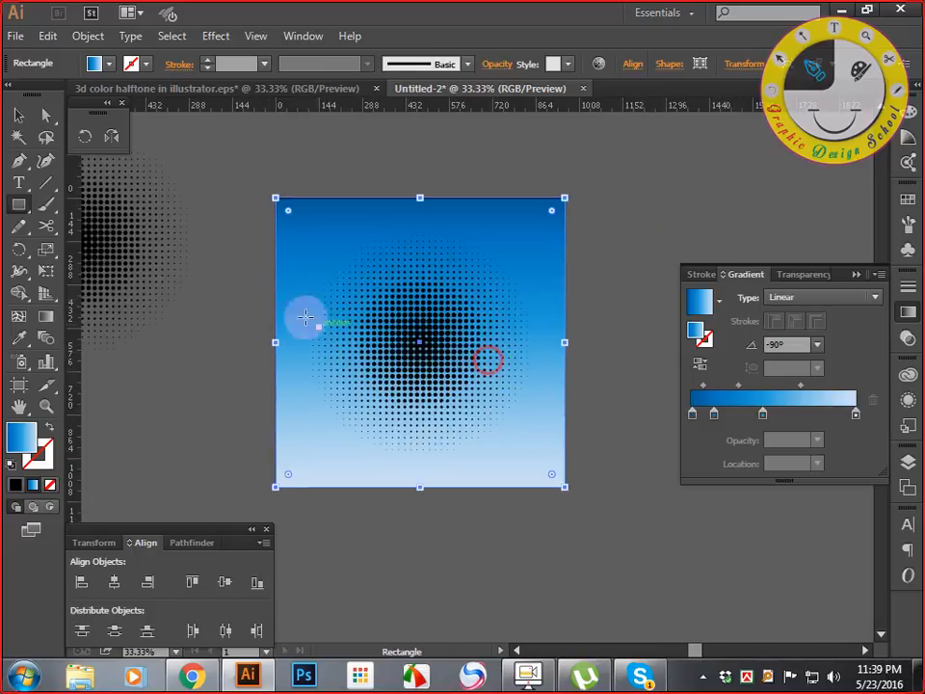
- Move the halftone group down so its center sits near the artboard's bottom edge and its lower half hangs outside
click(18, 115)
click(237, 169)
click(386, 362)
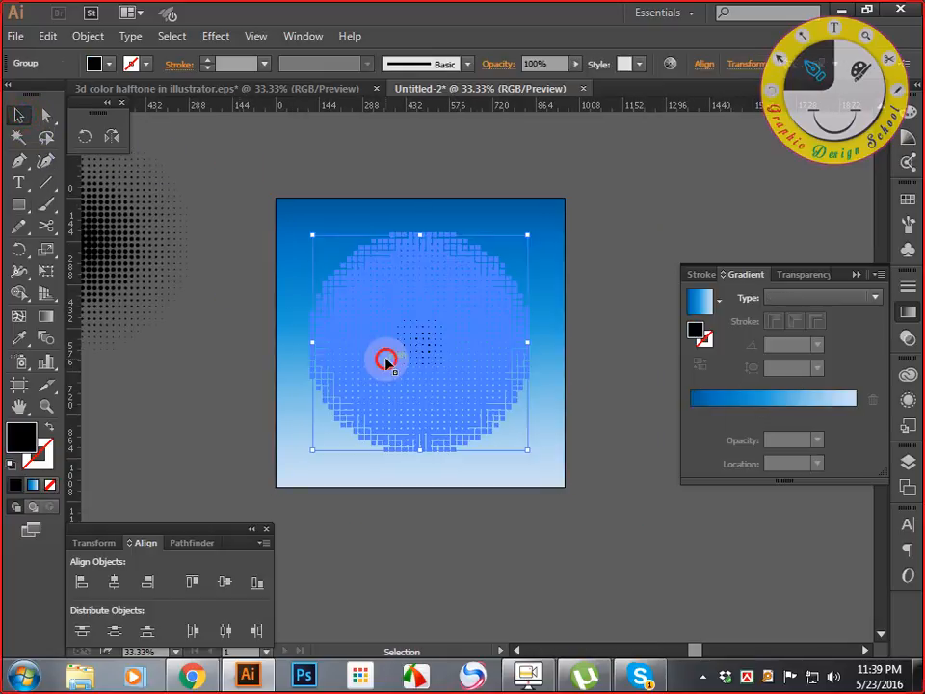
drag(409, 359, 411, 391)
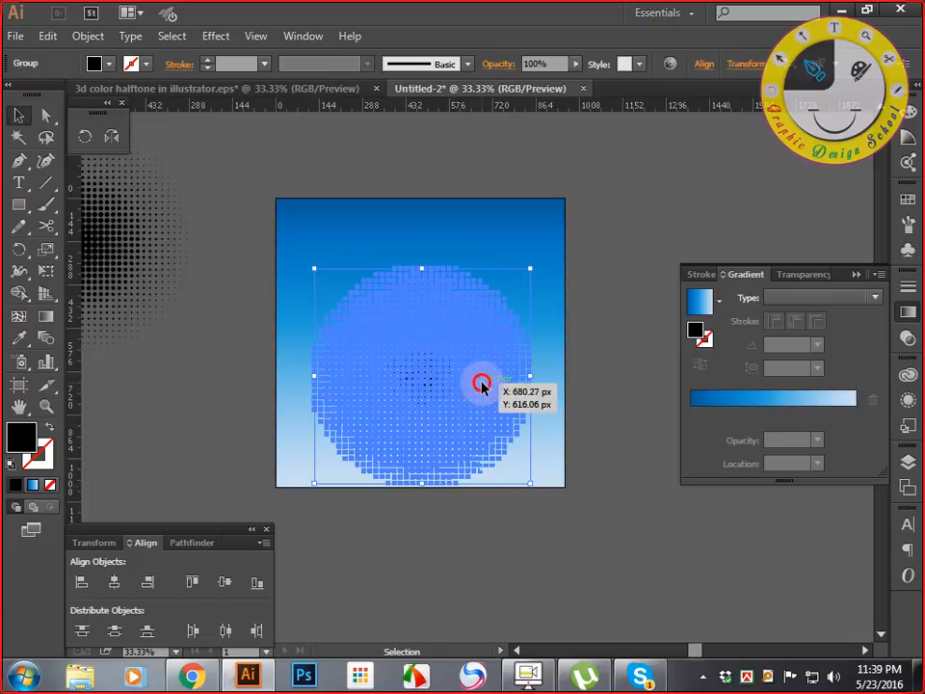
drag(482, 383, 477, 463)
- Add vertical and horizontal ruler guides crossing at the center of the blue gradient rectangle
click(405, 237)
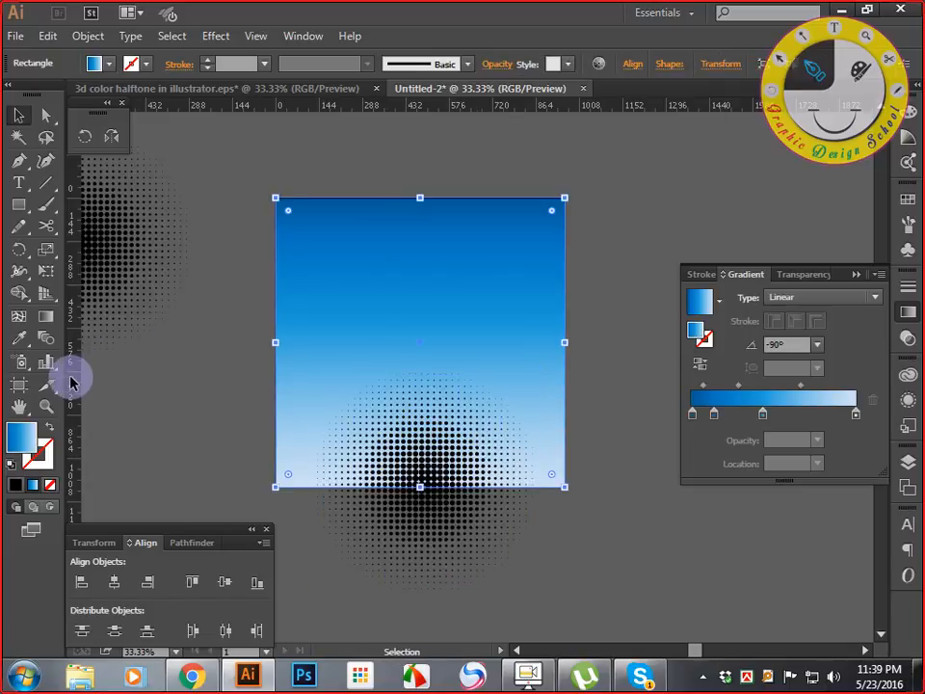
drag(71, 376, 420, 345)
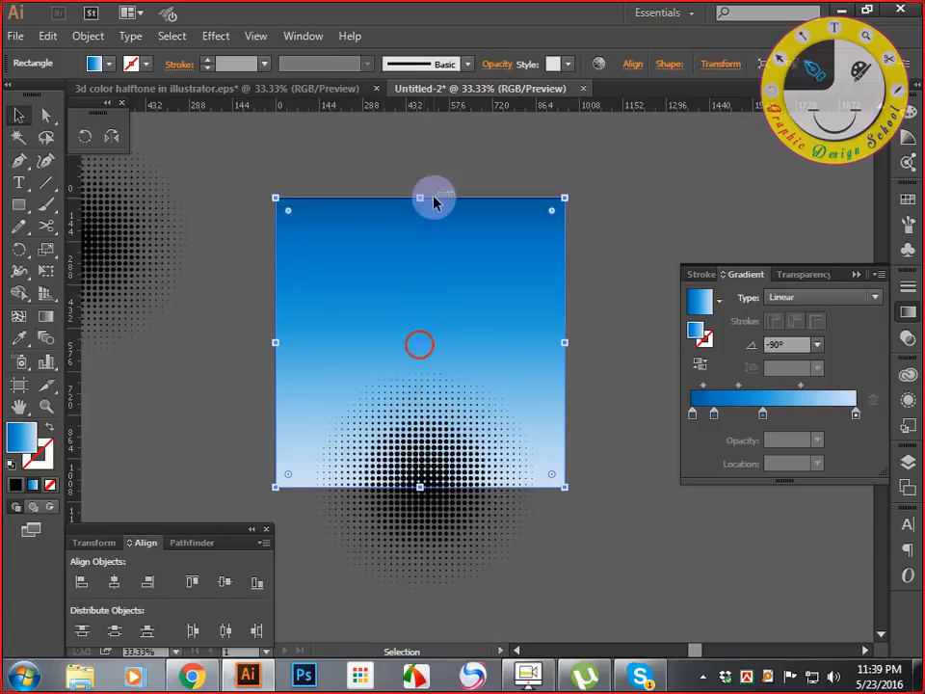
drag(452, 105, 403, 345)
click(464, 407)
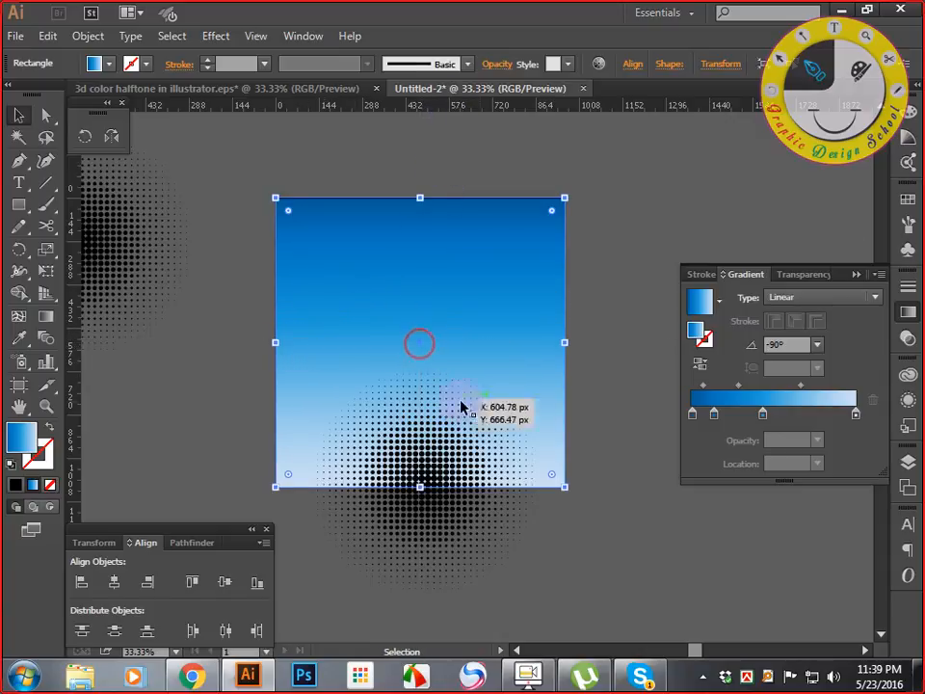
key(v)
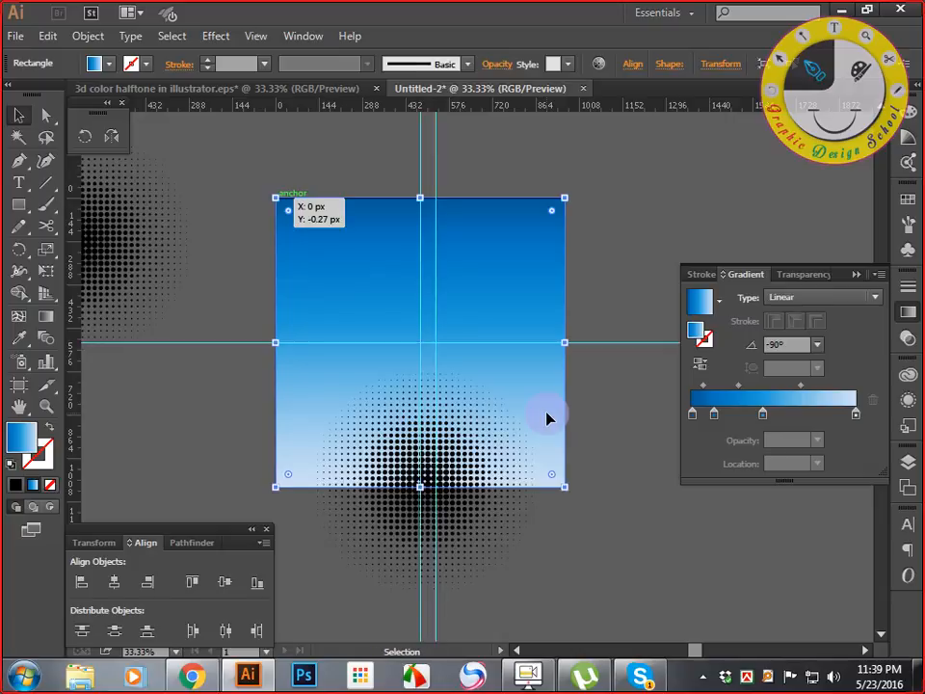
drag(617, 406, 564, 391)
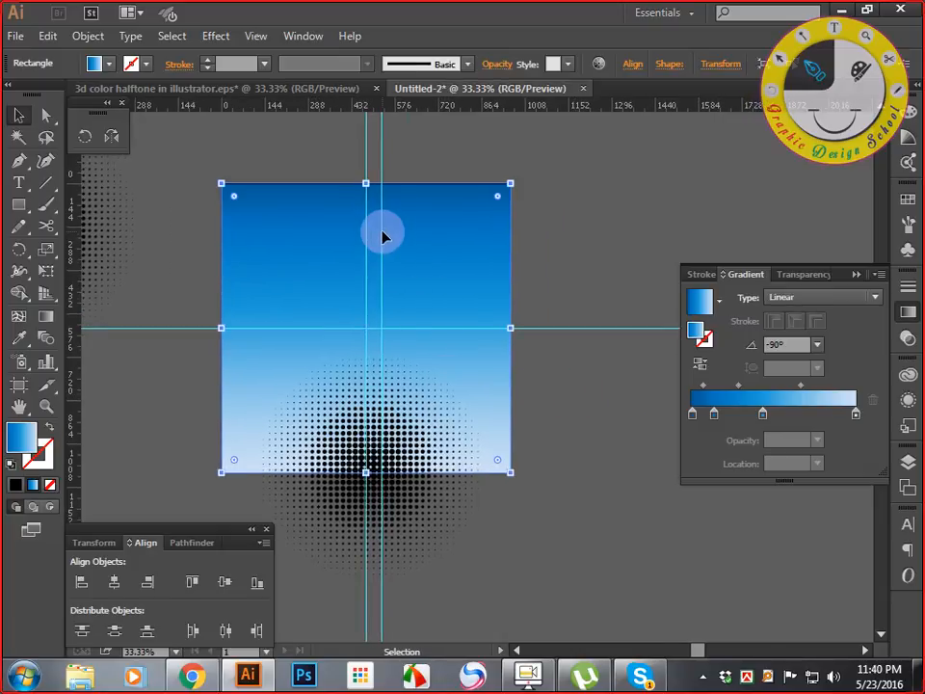
right_click(383, 152)
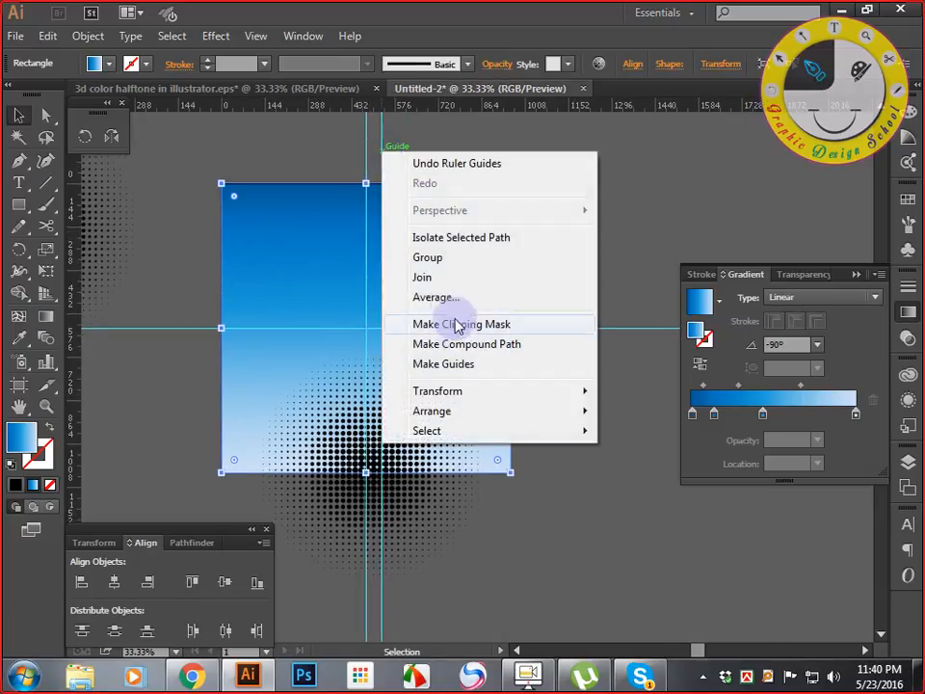
click(606, 216)
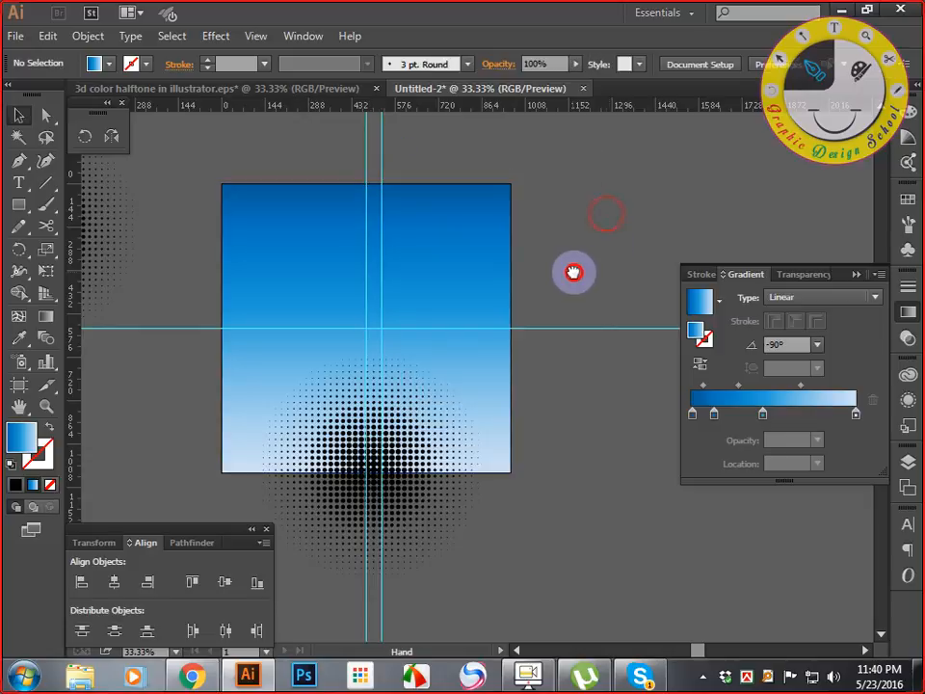
- Nudge the halftone group left until its center lines up with the vertical guide at the middle of the blue rectangle
drag(574, 272, 624, 262)
click(445, 450)
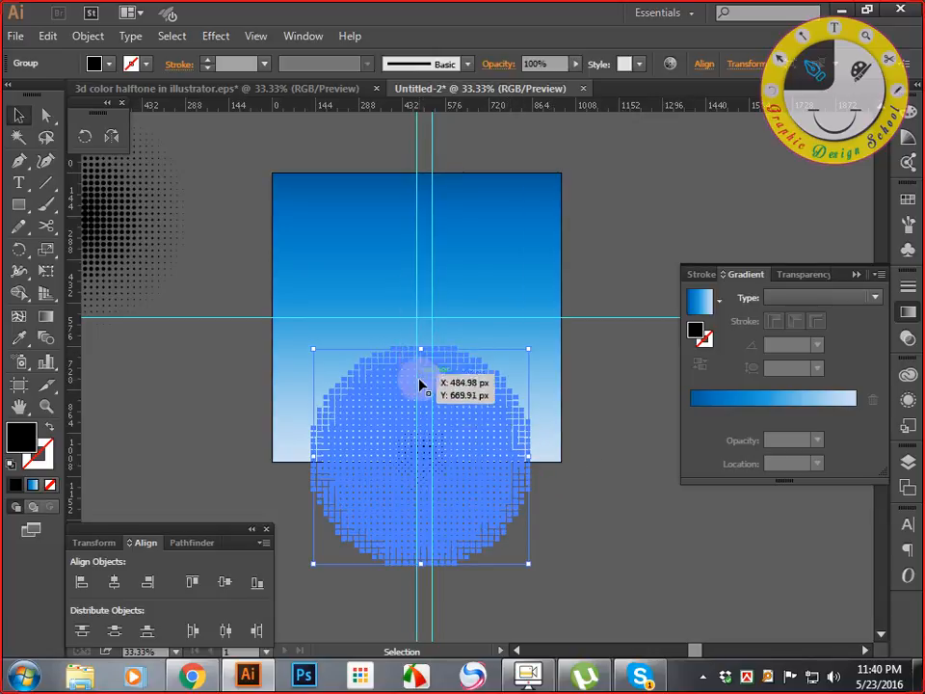
key(Left)
key(Left)
key(Left)
key(Left)
key(Left)
key(Left)
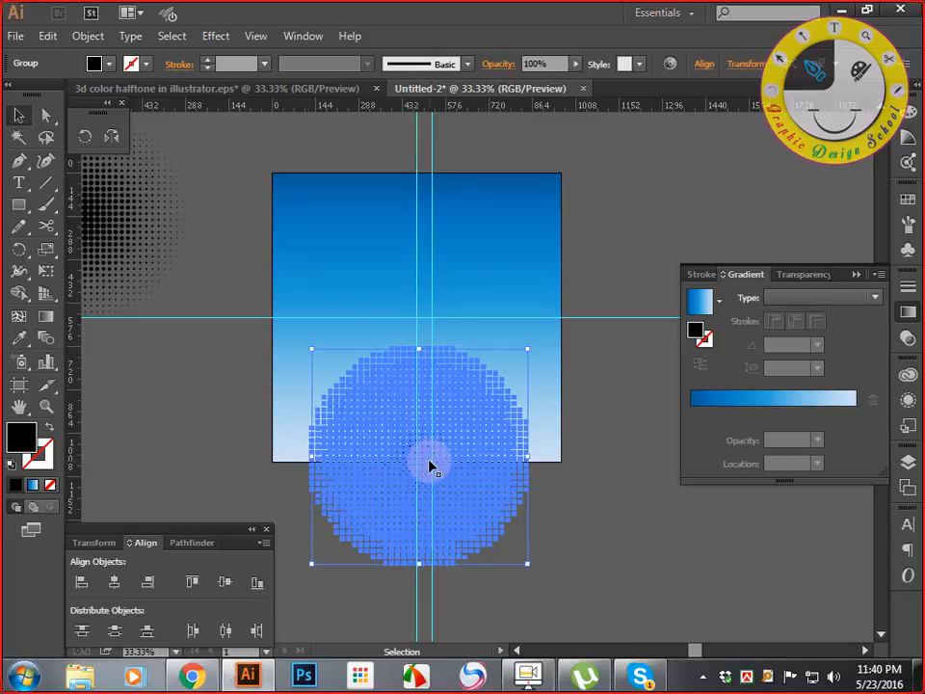
key(Left)
key(Left)
key(Left)
key(Left)
key(Left)
key(Left)
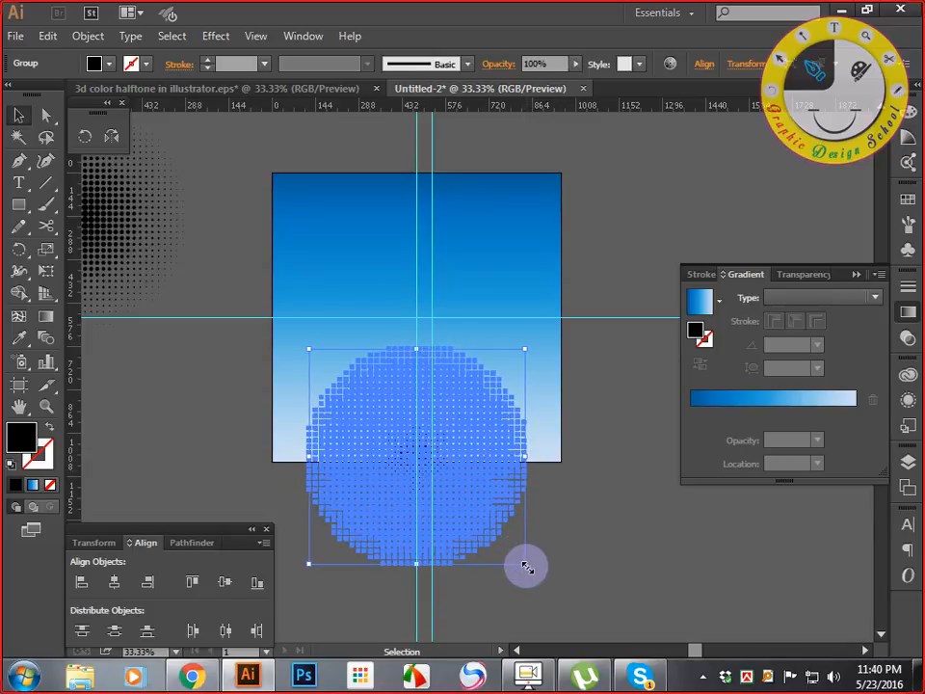
- Scale the halftone group up proportionally from its center until it spans the full width of the blue rectangle
drag(525, 566, 593, 602)
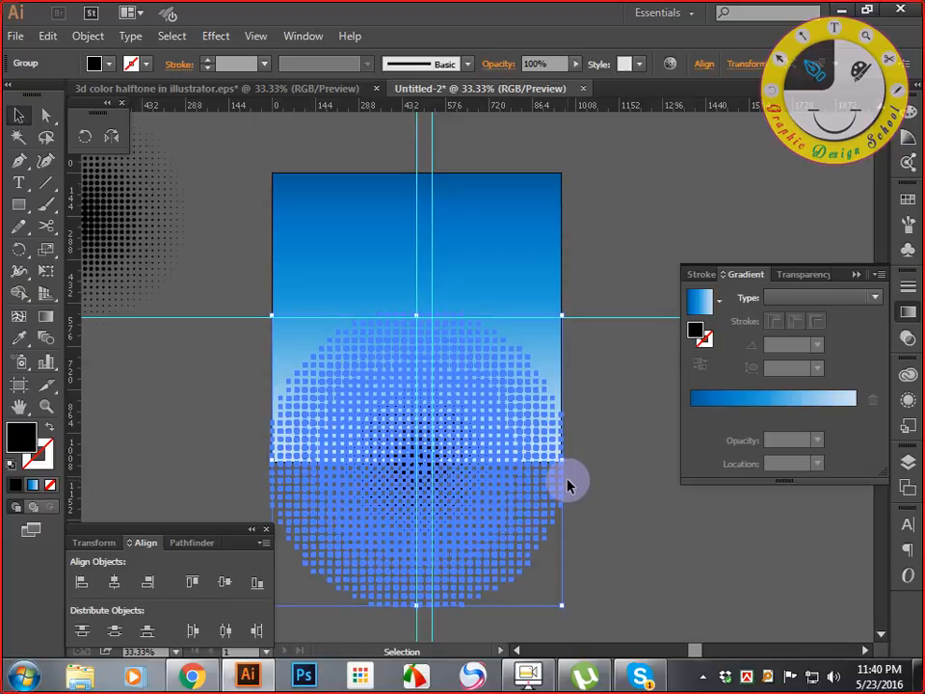
click(607, 488)
drag(607, 488, 579, 490)
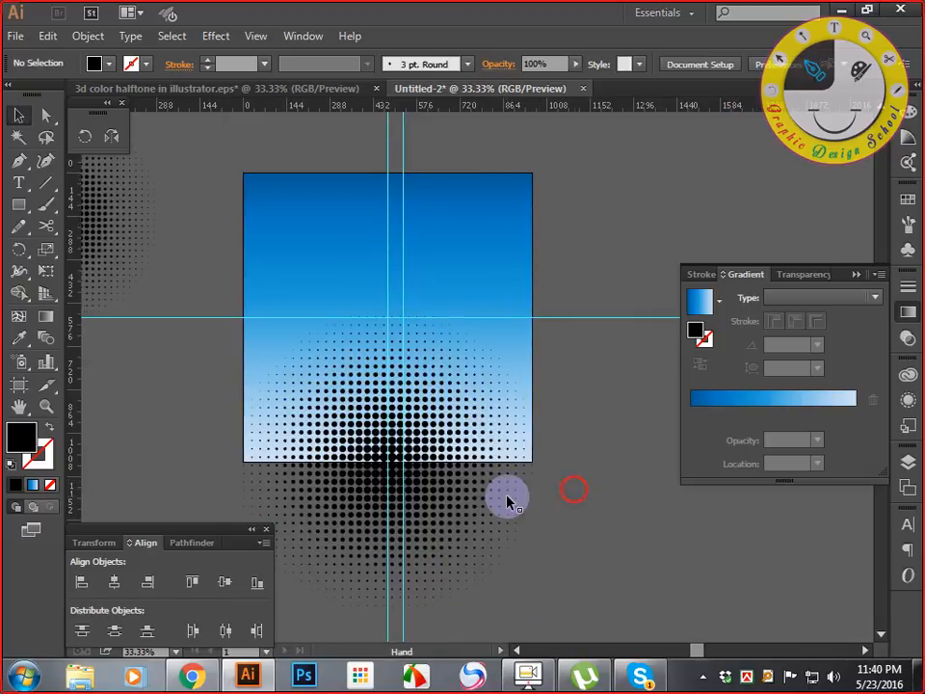
- Change the fill of the enlarged halftone group to white
click(508, 499)
click(906, 201)
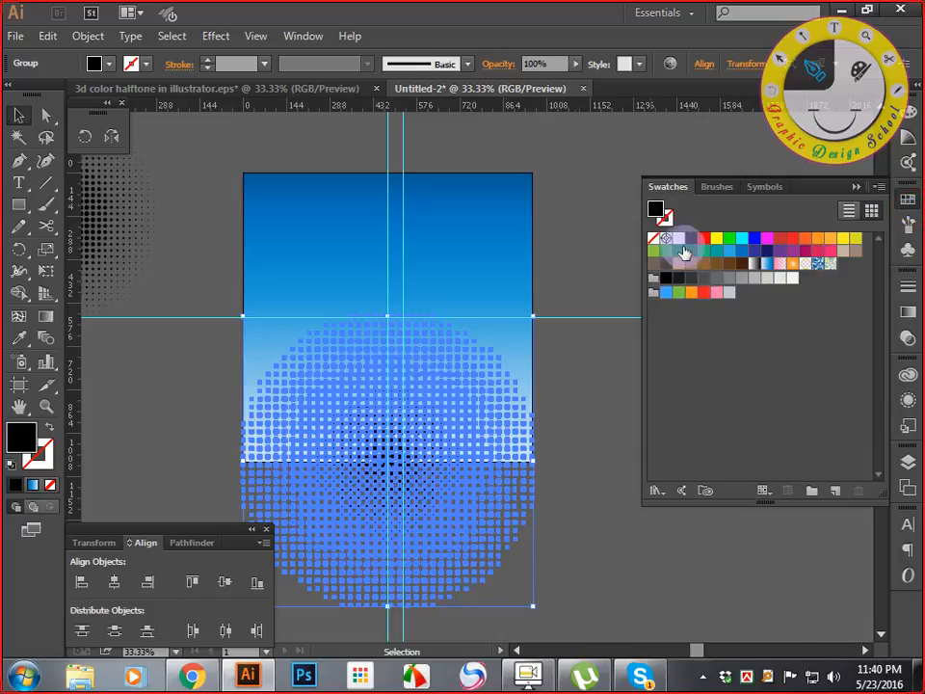
click(678, 238)
click(568, 214)
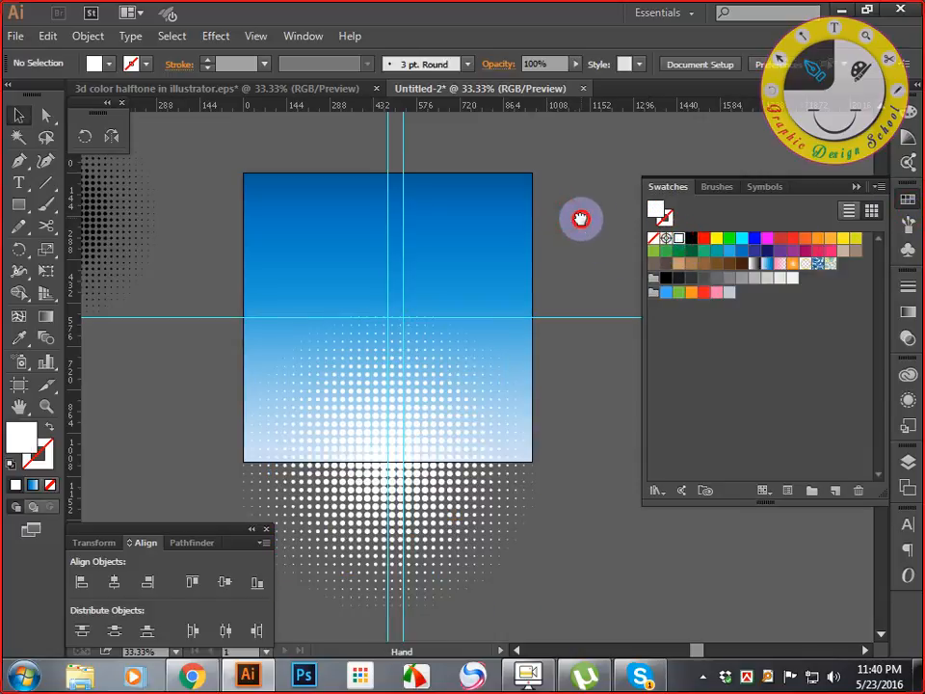
drag(580, 217, 570, 249)
drag(599, 448, 599, 372)
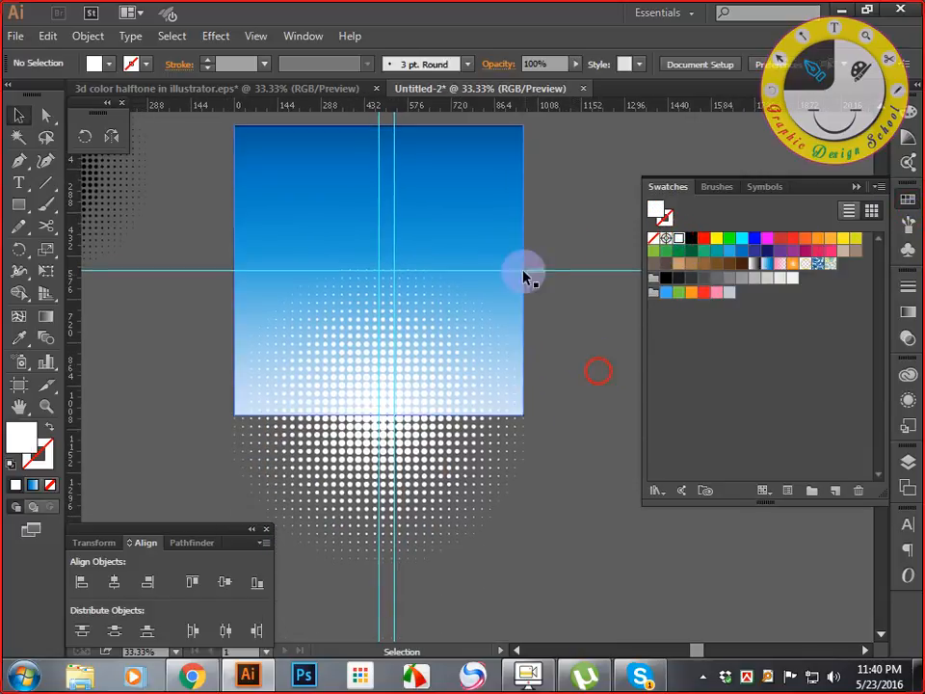
- Draw a white rectangle covering the whole artboard on top of the halftone group
click(461, 354)
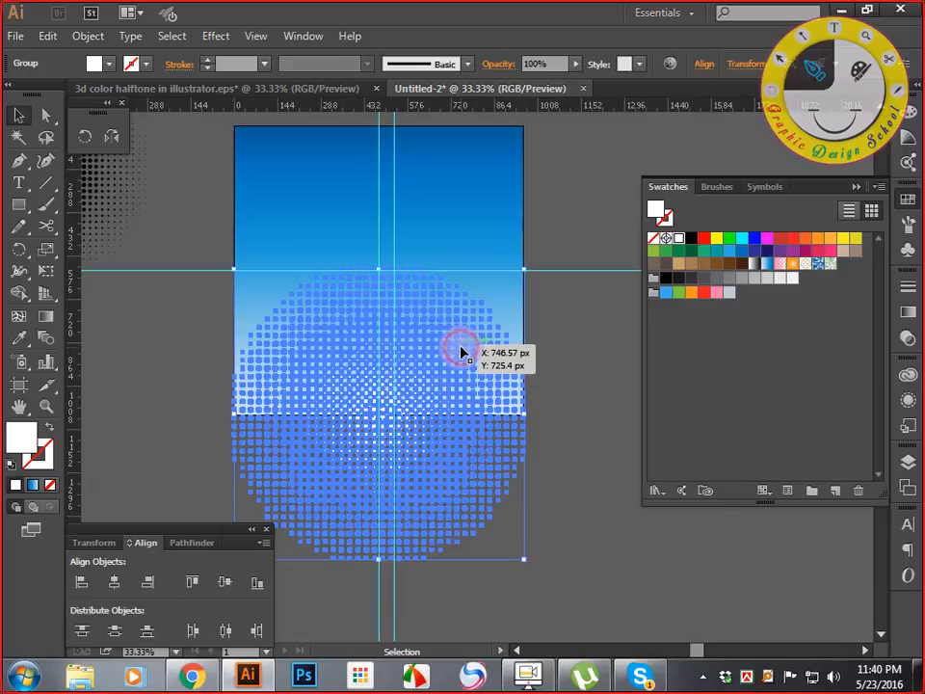
click(21, 203)
drag(24, 205, 50, 205)
drag(237, 126, 520, 414)
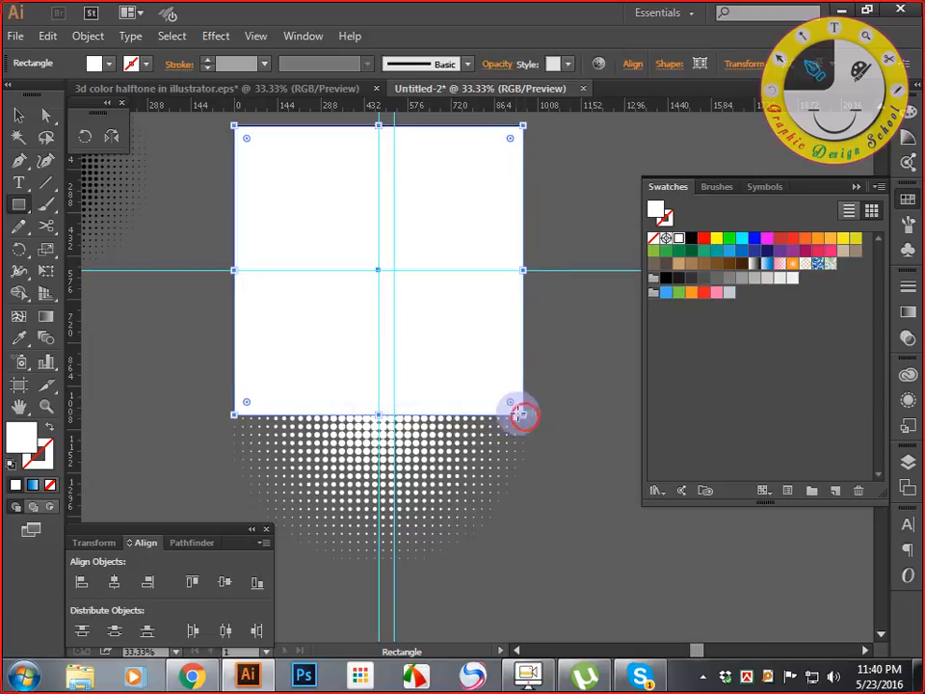
- Clip the halftone group with the white rectangle using a clipping mask and inspect the result enlarged
click(20, 117)
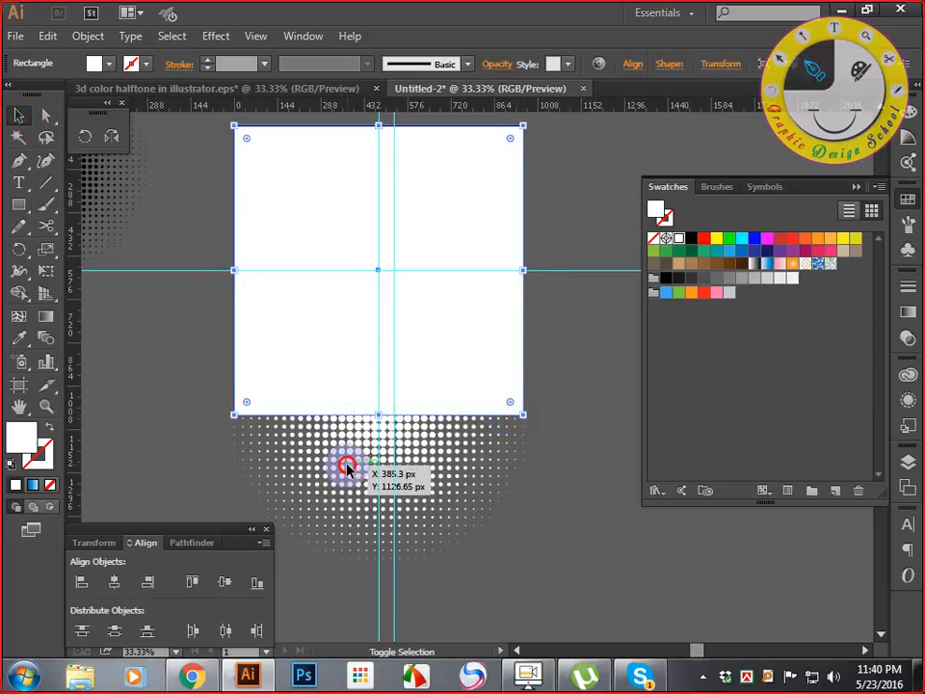
shift+click(347, 470)
right_click(347, 471)
click(417, 576)
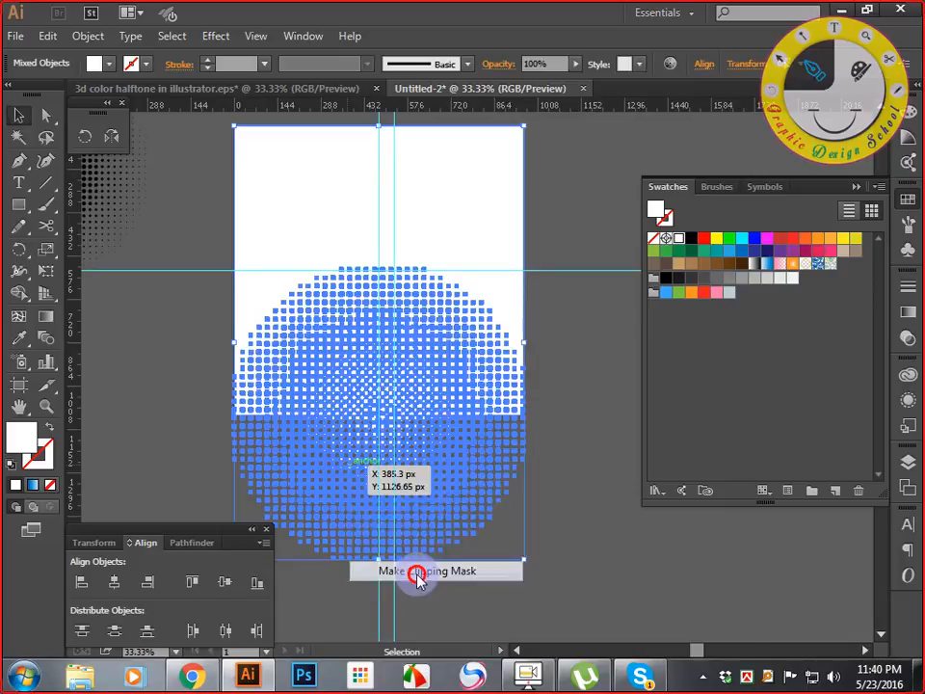
click(539, 491)
drag(538, 491, 558, 631)
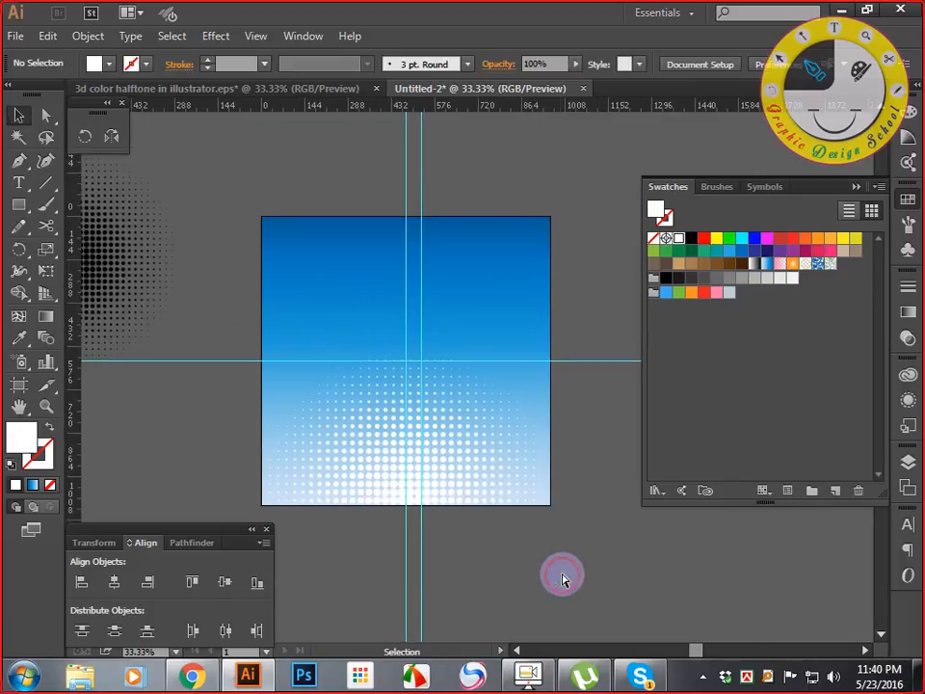
key(ctrl+equal)
mouse_move(562, 573)
mouse_down()
mouse_move(597, 525)
mouse_move(572, 553)
mouse_up()
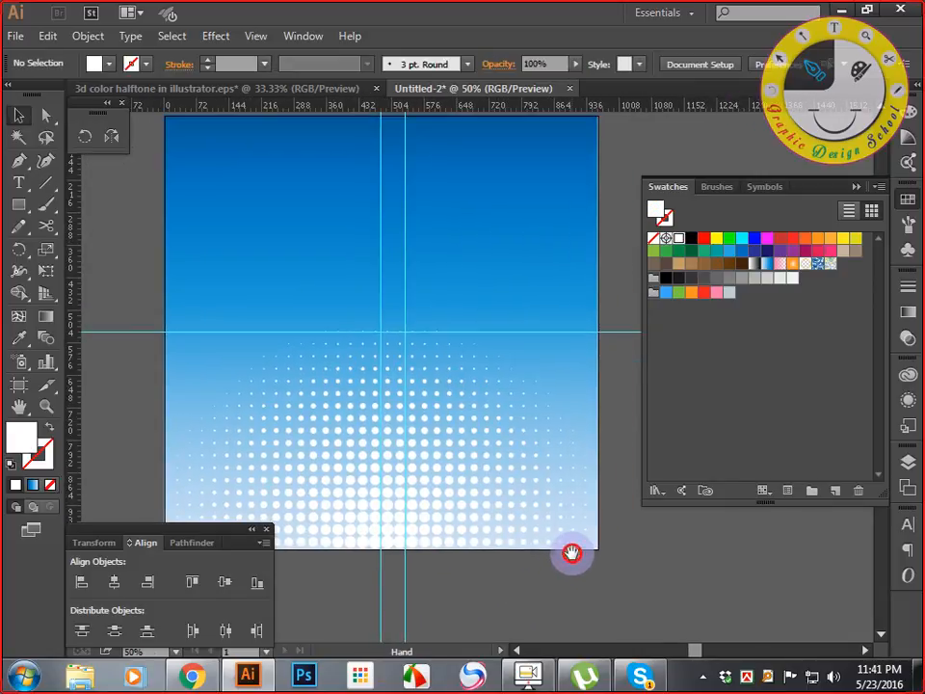
click(852, 189)
drag(698, 360, 784, 355)
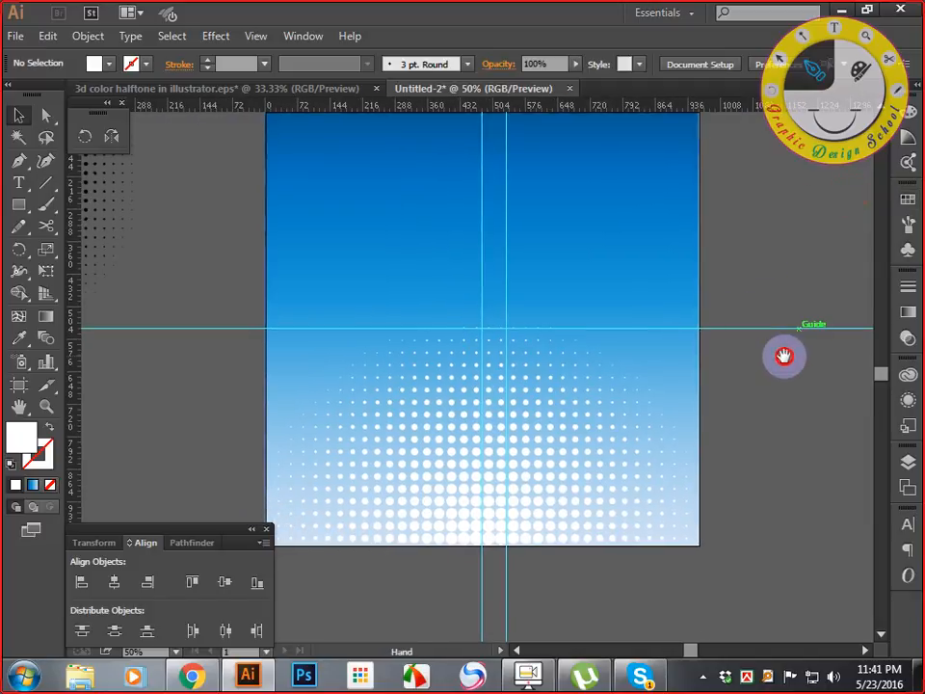
drag(751, 441, 696, 429)
- Undo the clipping mask and delete the white rectangle covering the artboard
click(504, 442)
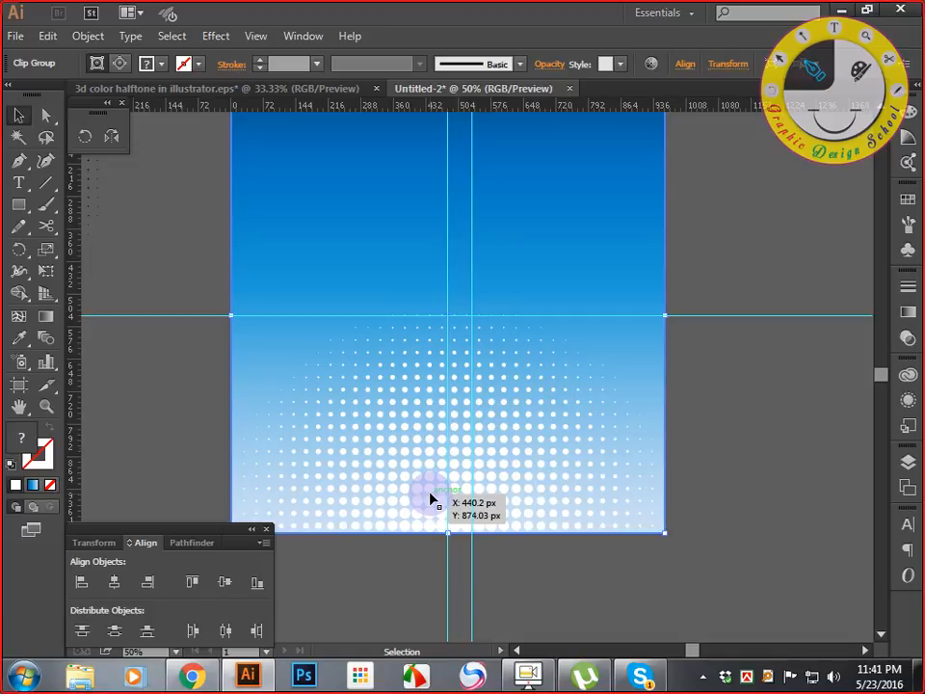
key(ctrl+z)
click(697, 461)
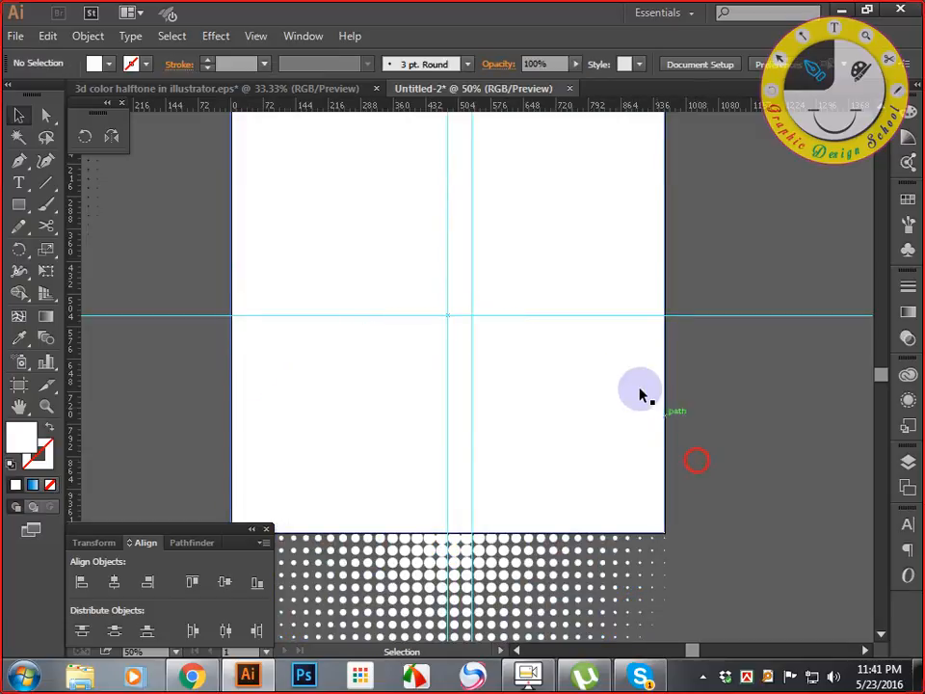
click(632, 351)
key(Delete)
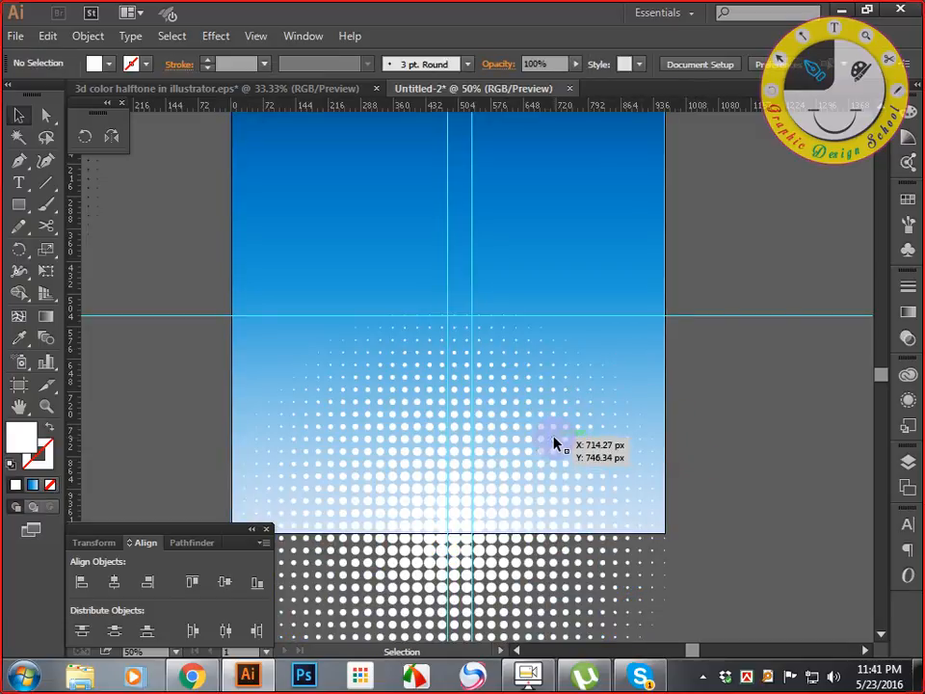
- Add an opacity mask to the white halftone group and open the mask for editing
click(555, 440)
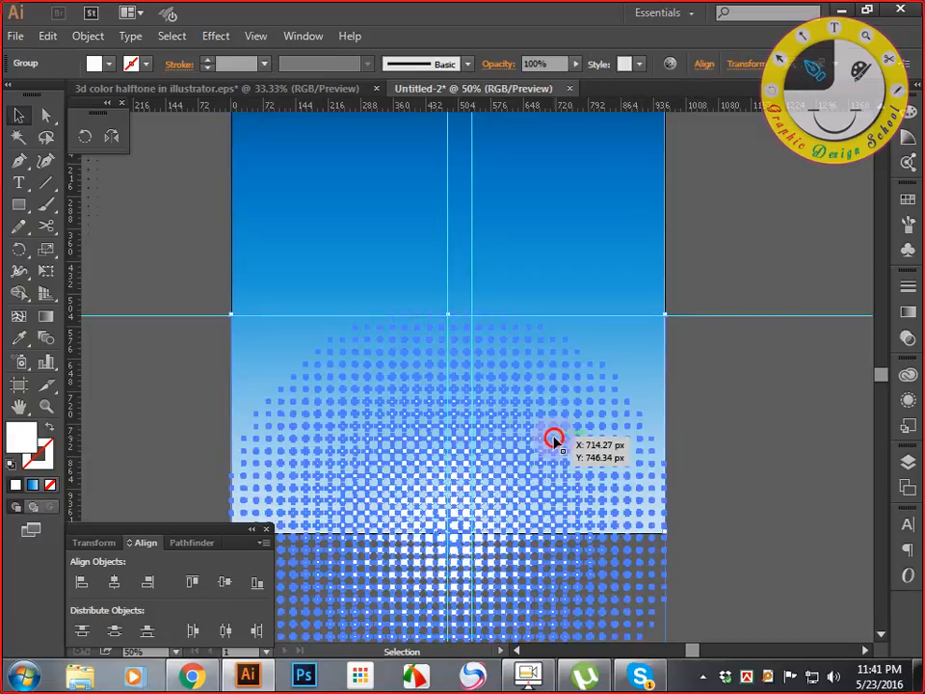
click(907, 339)
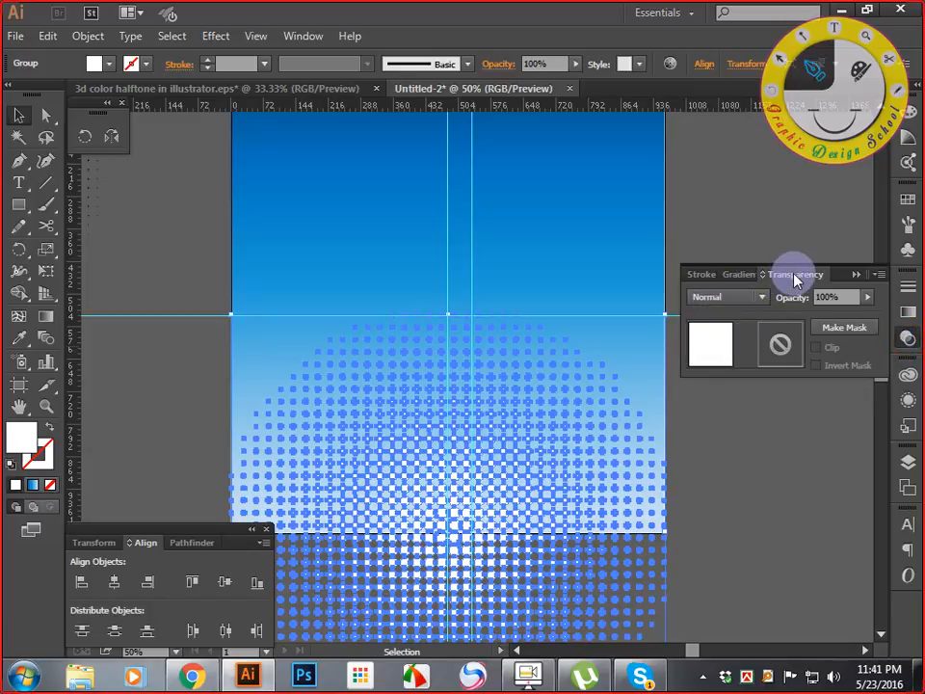
double_click(780, 340)
drag(727, 464, 692, 446)
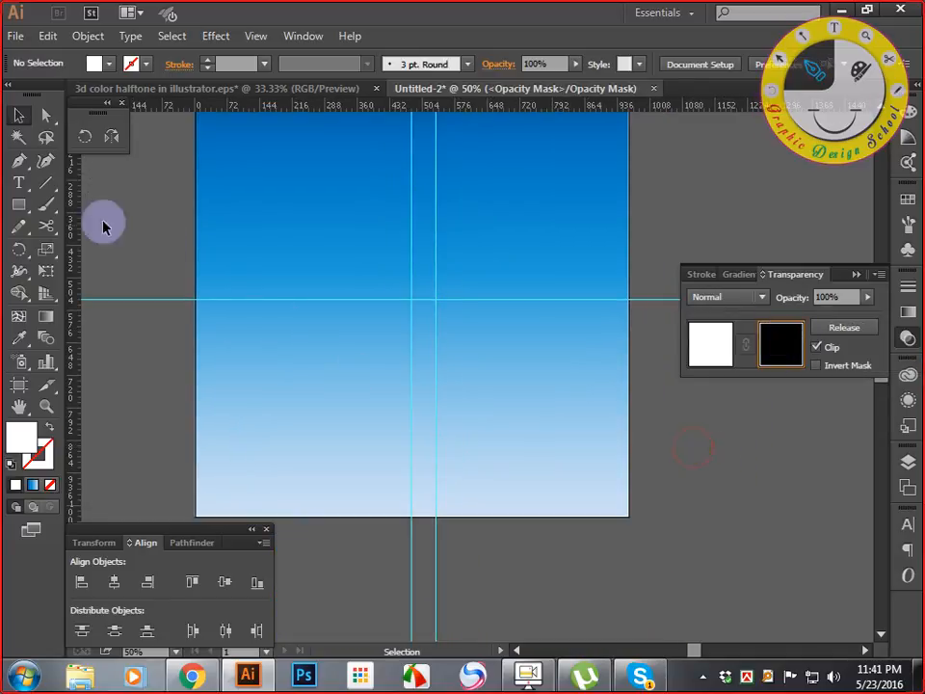
- Draw a white rectangle inside the opacity mask, as wide as the artboard and reaching down to its lower edge
click(18, 204)
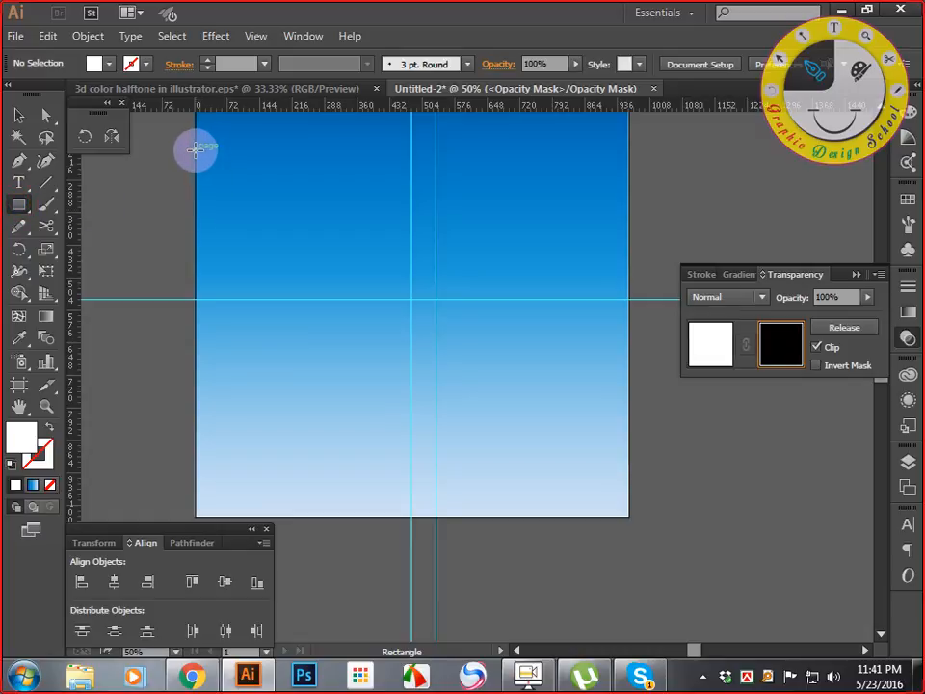
drag(195, 147, 623, 514)
drag(516, 537, 559, 537)
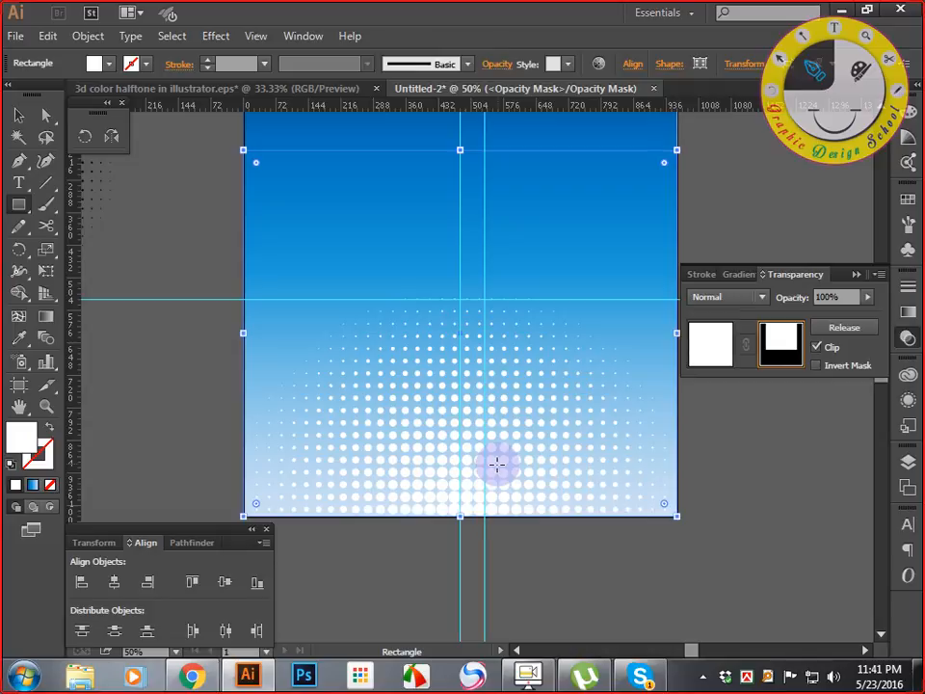
- Fill the mask rectangle with a white-to-black linear gradient at -90°
click(908, 311)
click(718, 301)
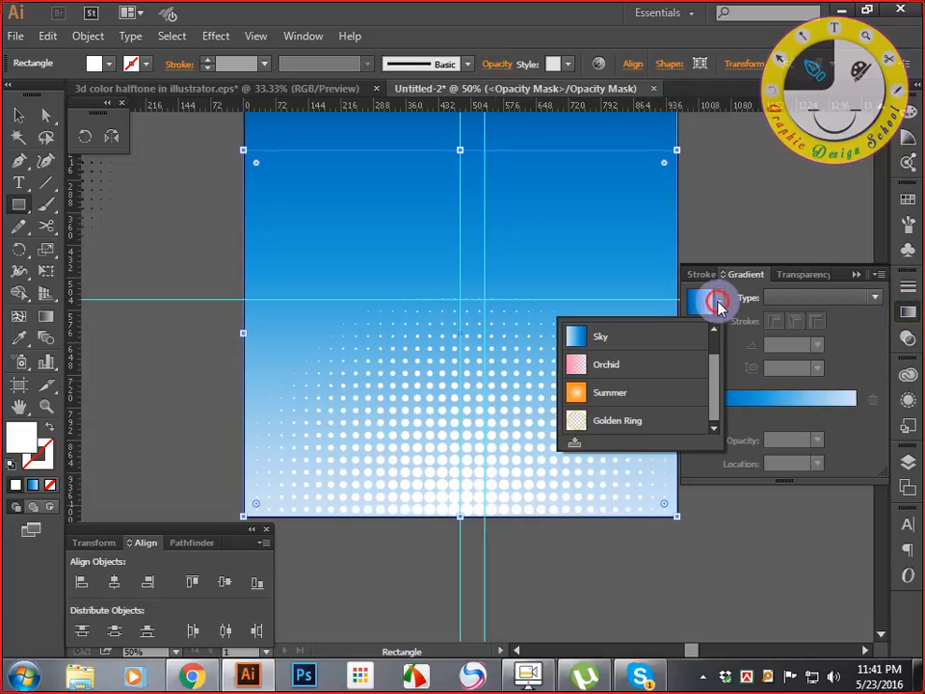
scroll(629, 371, up, 1)
click(622, 335)
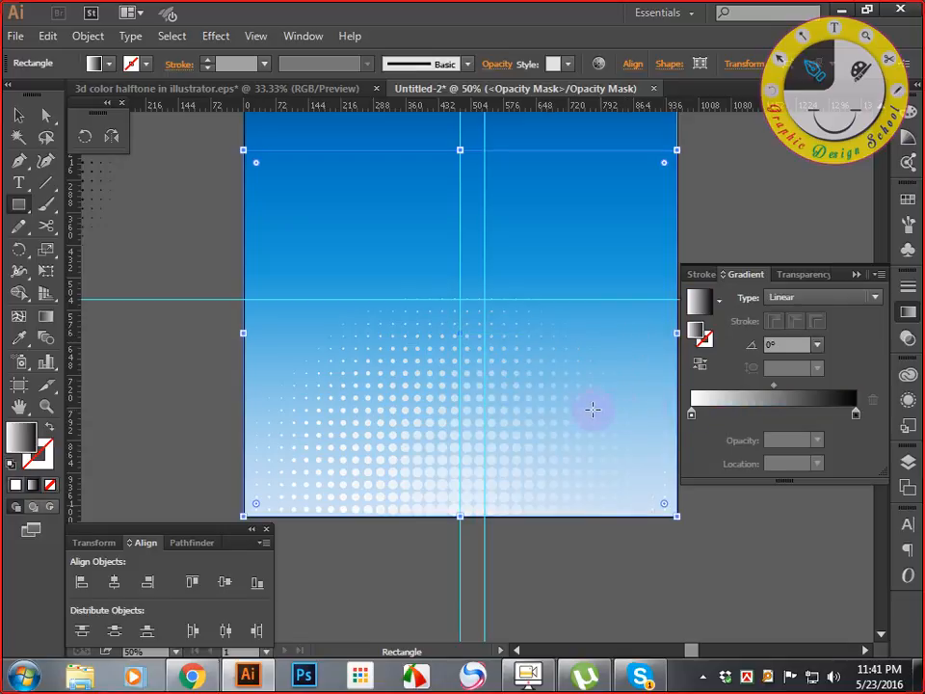
click(818, 345)
click(838, 258)
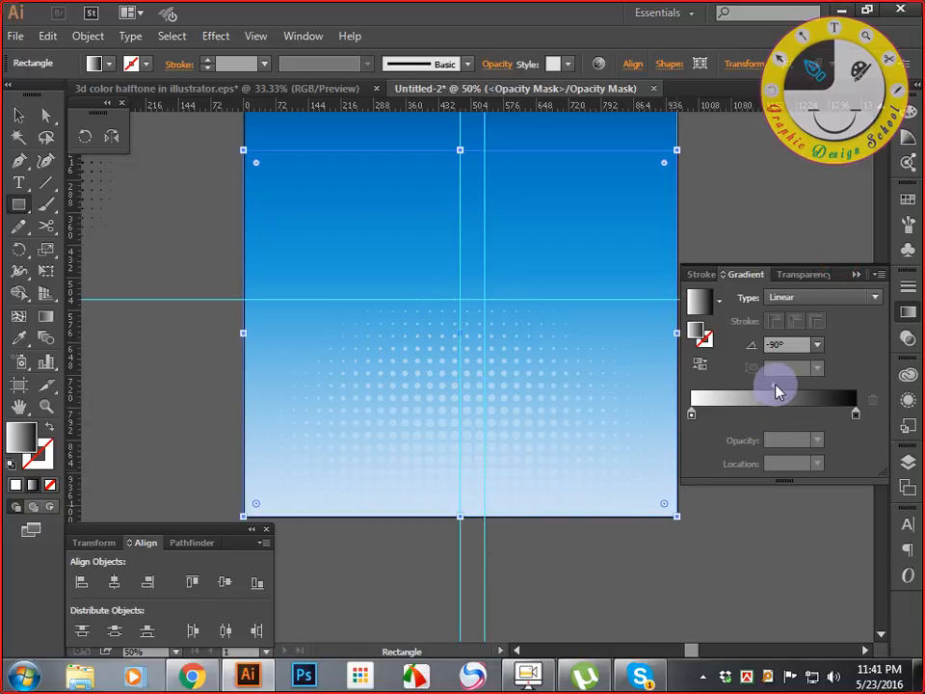
- Move the mask gradient's white stop down near the horizontal guide and its black stop slightly above the rectangle's lower edge
click(46, 316)
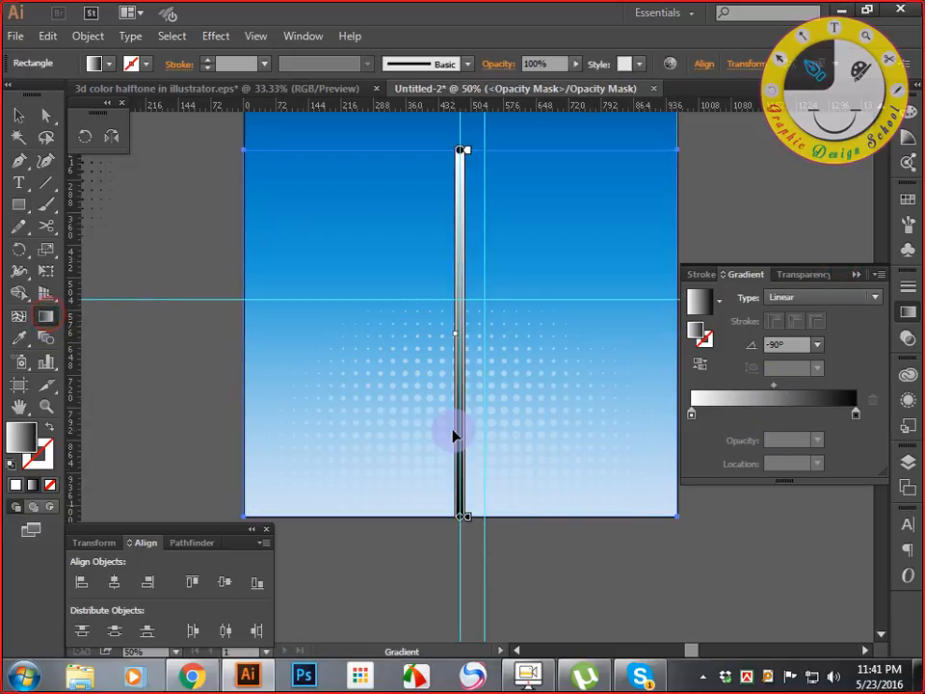
drag(468, 517, 469, 465)
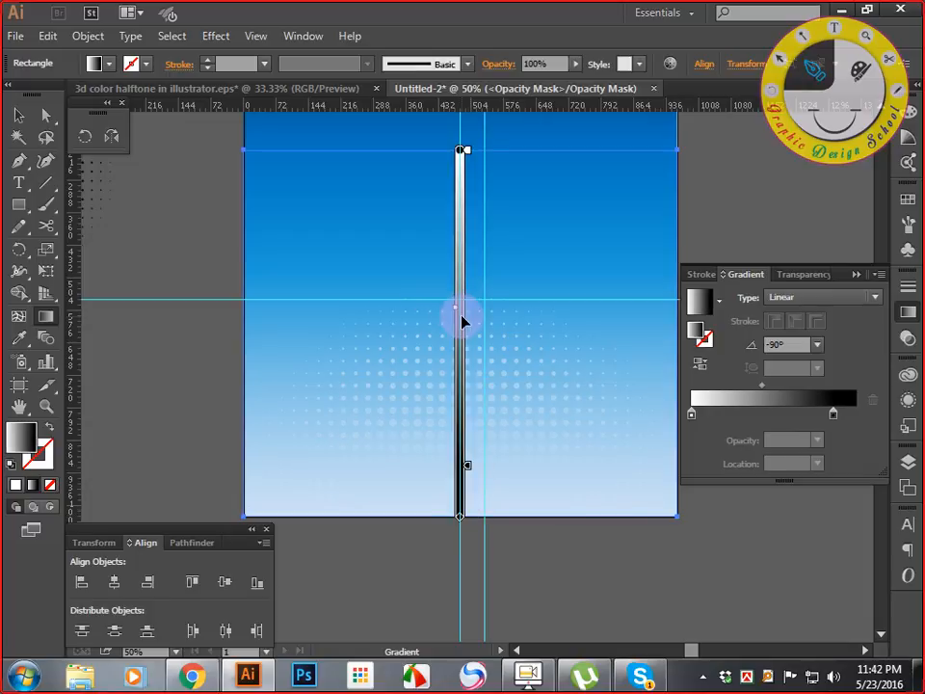
click(457, 382)
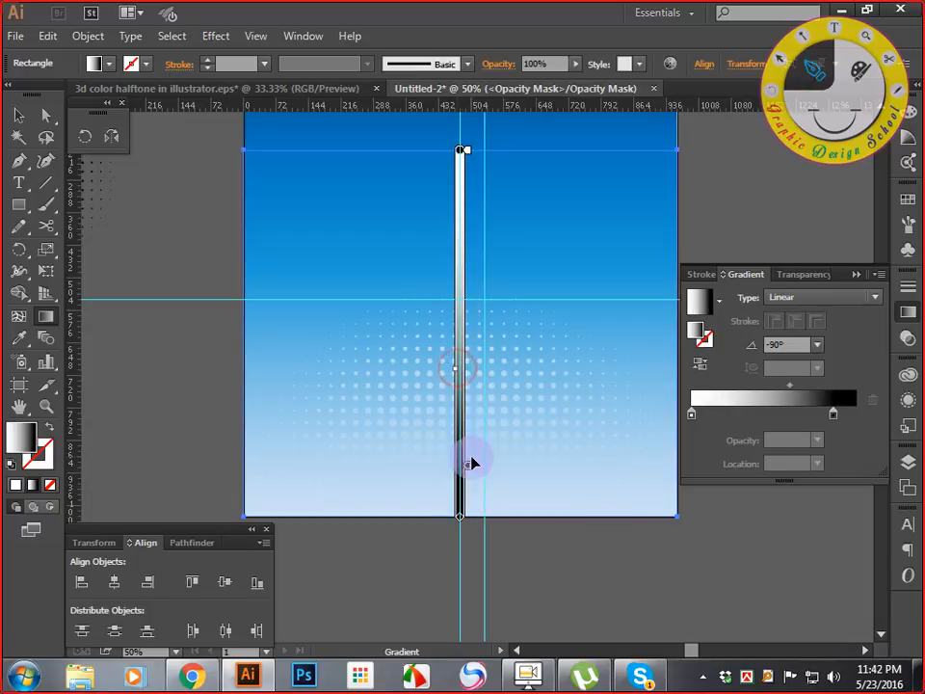
drag(469, 465, 467, 493)
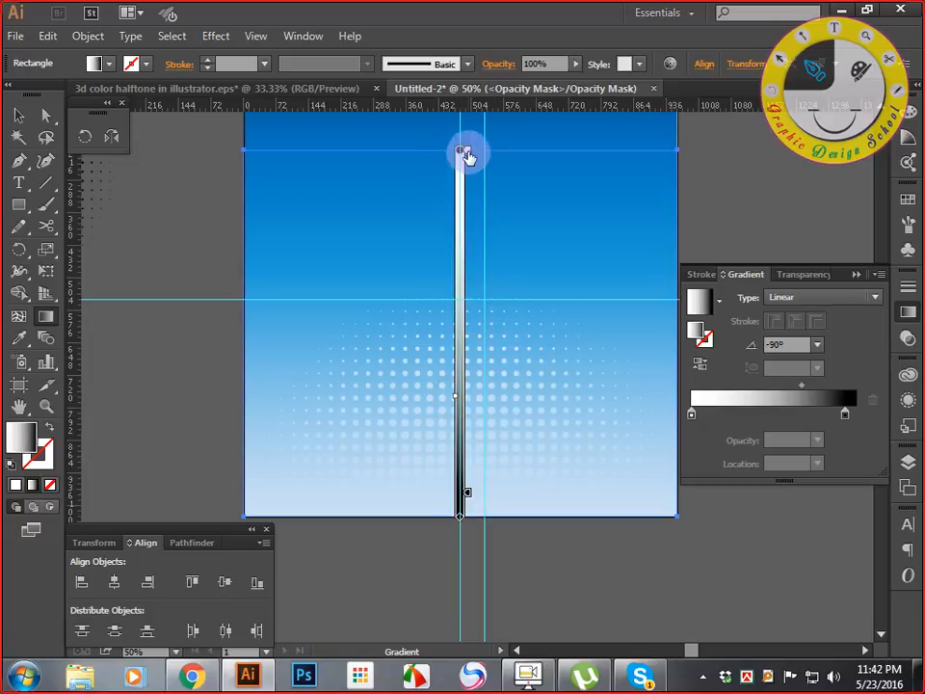
drag(467, 156, 471, 306)
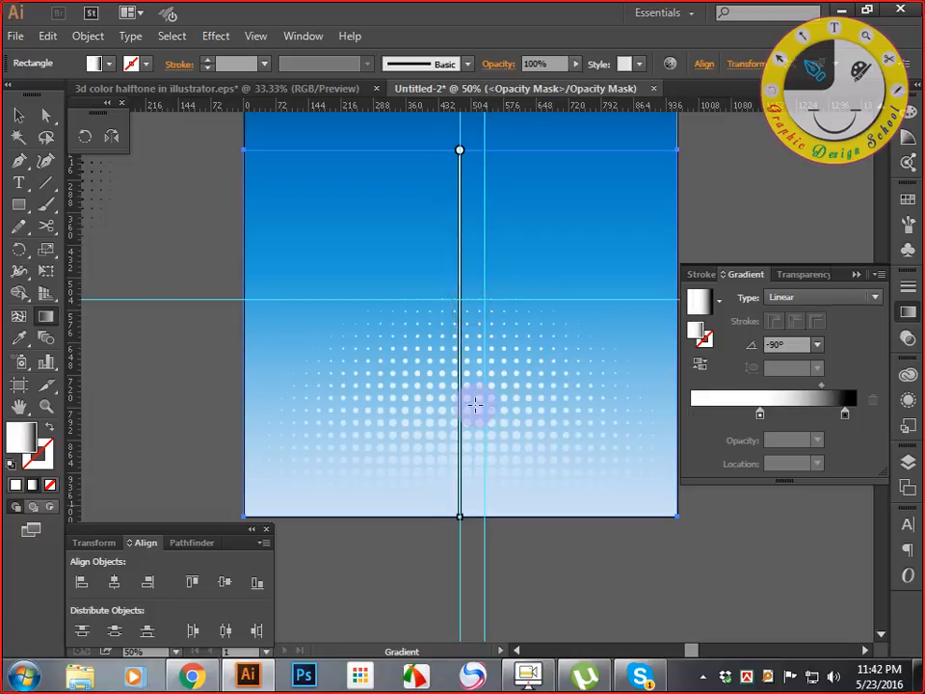
click(19, 116)
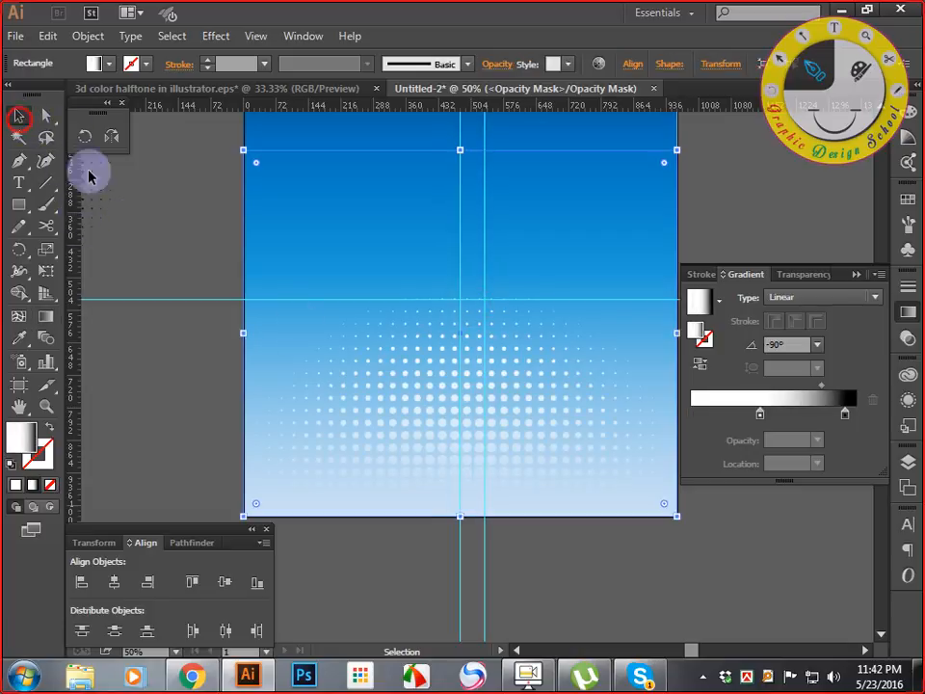
click(164, 263)
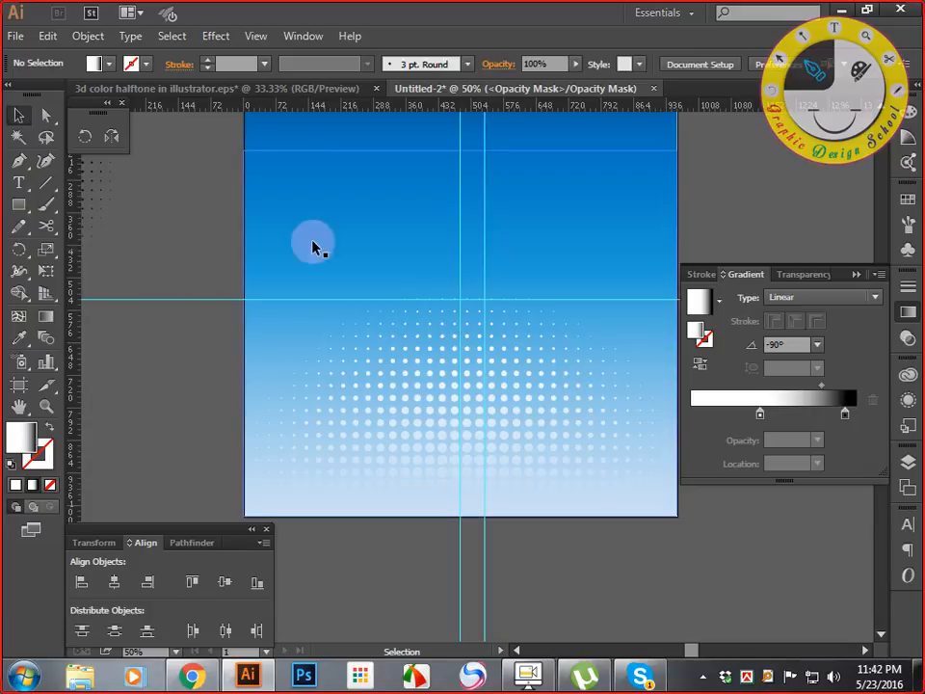
- Stop editing the opacity mask, return to the artwork and deselect everything
click(806, 275)
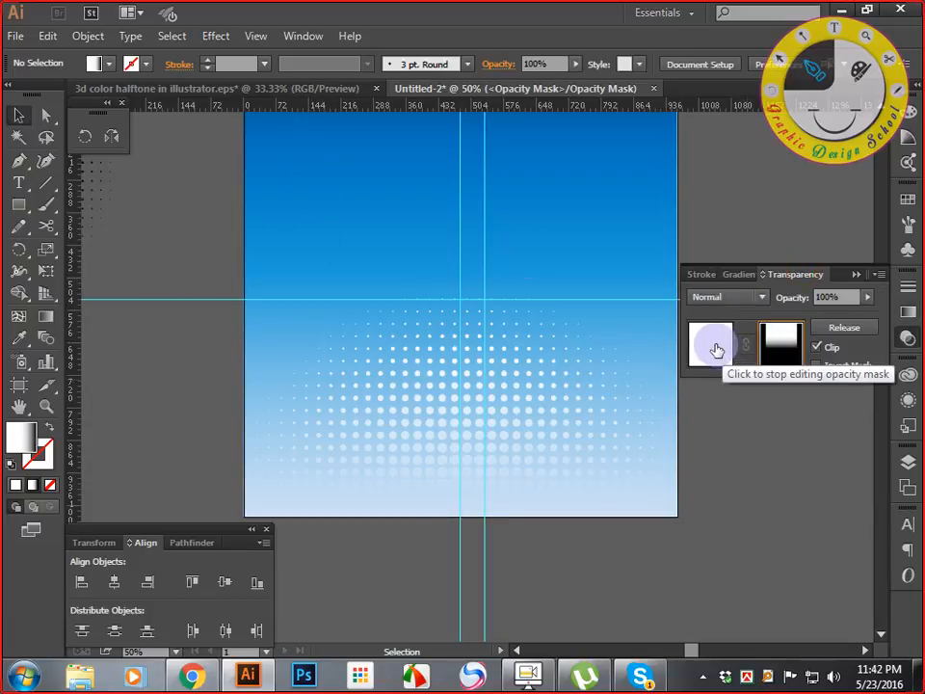
click(717, 350)
click(737, 448)
drag(766, 489, 726, 547)
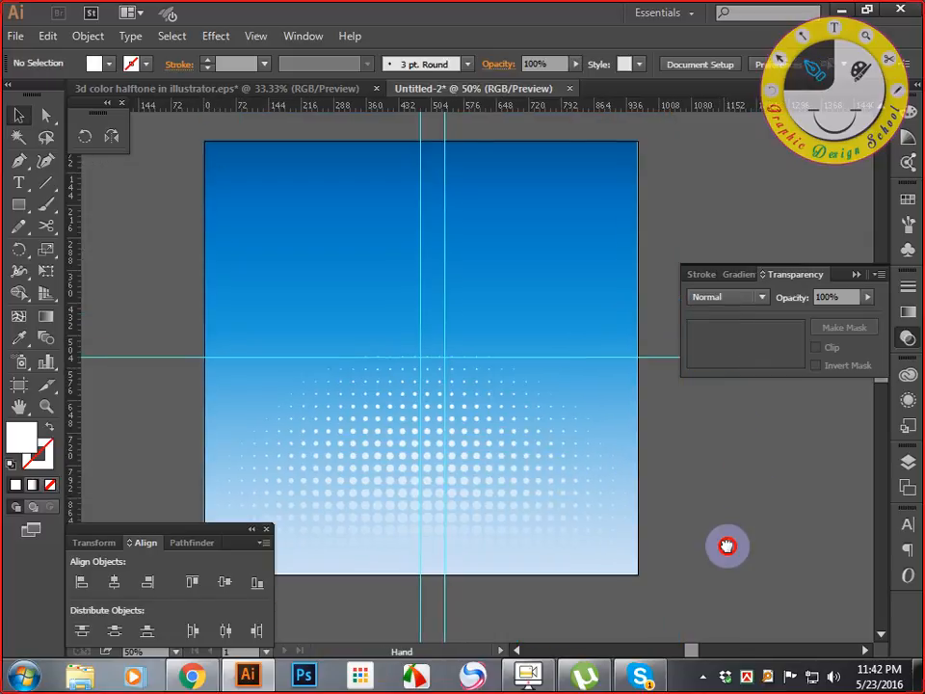
- Fill the background rectangle with the solid magenta swatch, deselect it and collapse the swatches
click(540, 262)
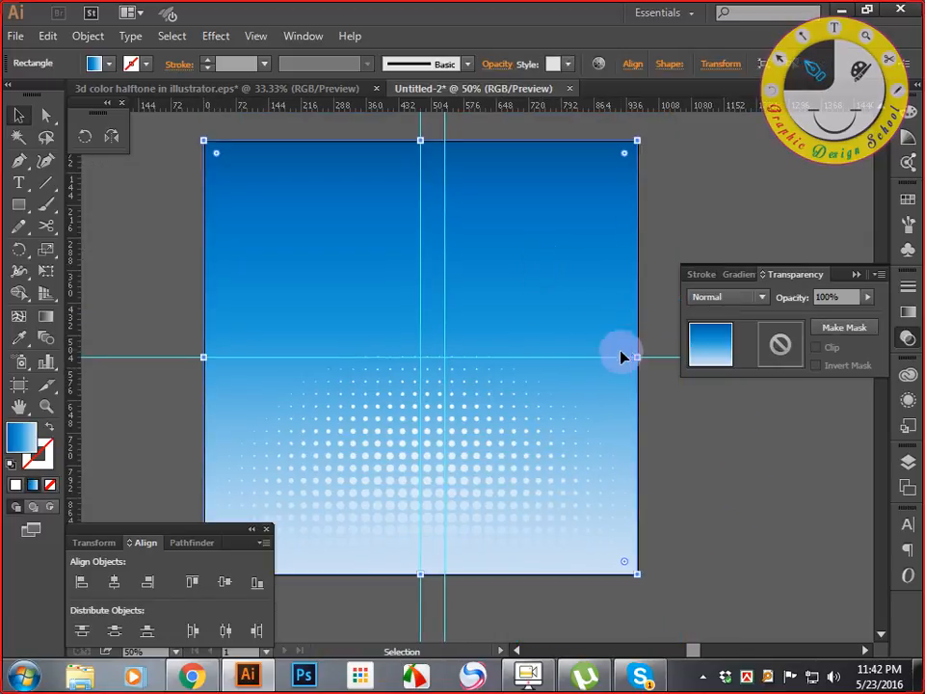
click(908, 312)
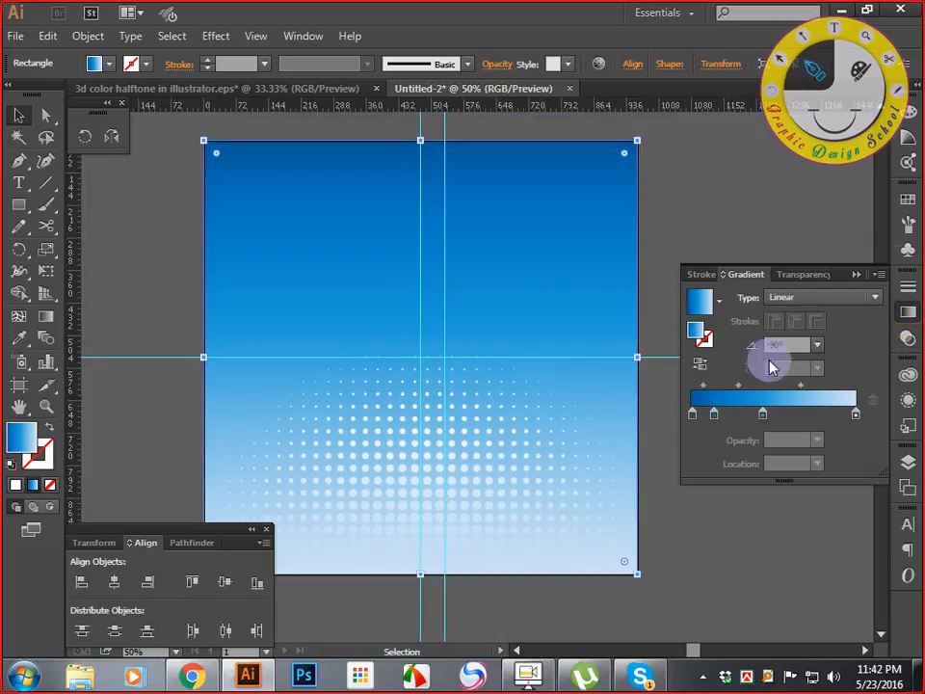
click(908, 201)
click(784, 241)
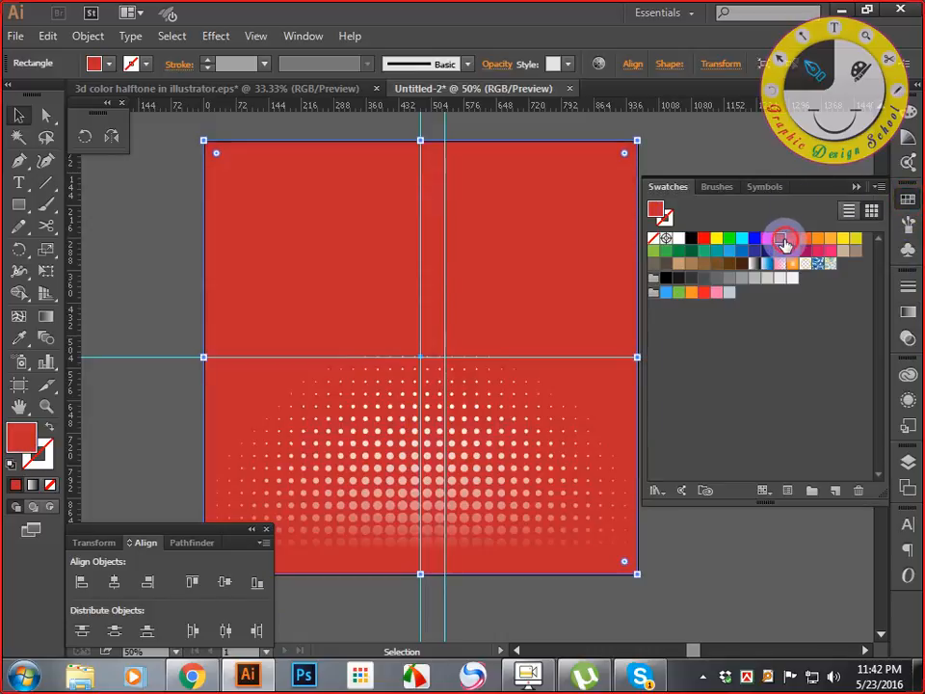
click(768, 241)
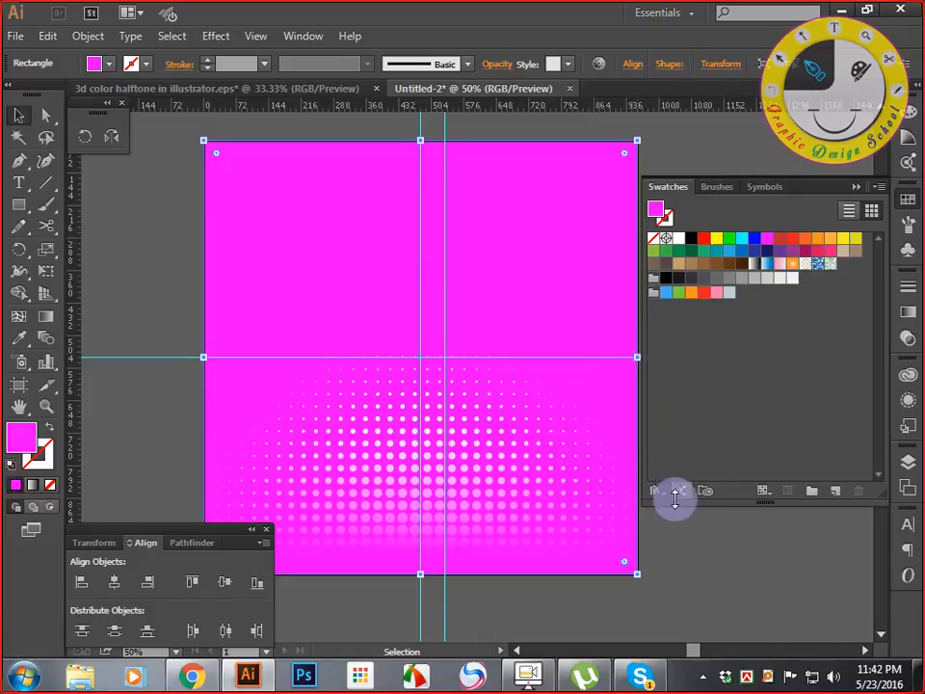
click(698, 533)
drag(733, 542, 710, 517)
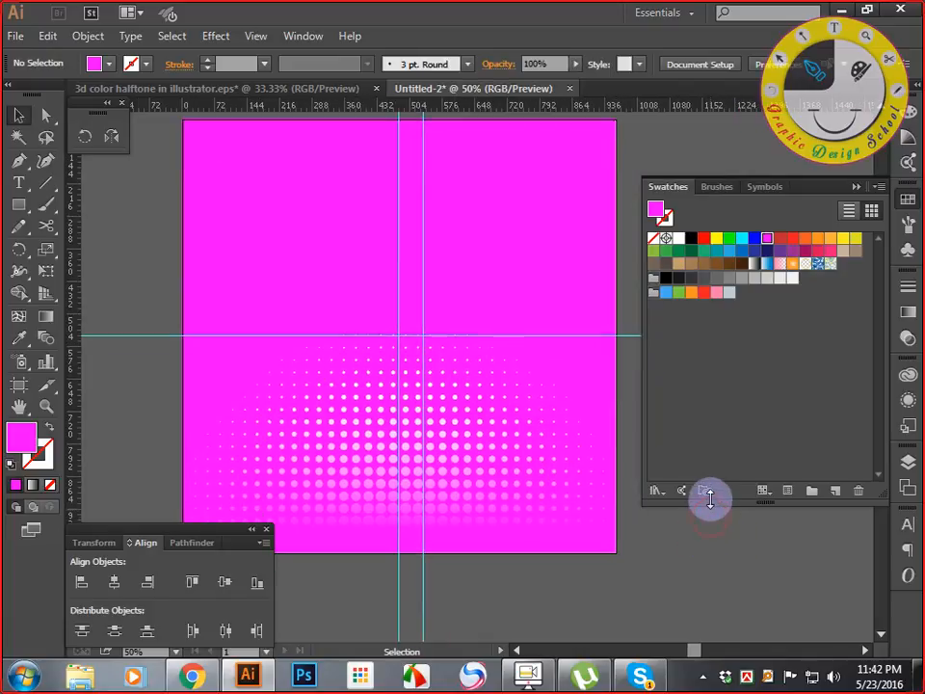
click(630, 168)
click(855, 188)
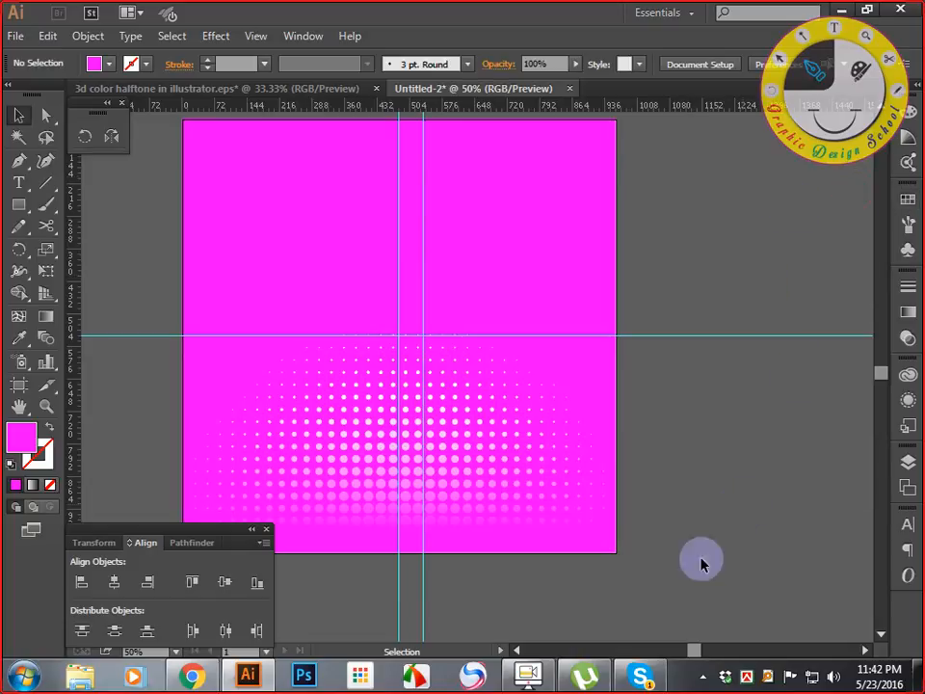
click(640, 680)
mouse_move(392, 264)
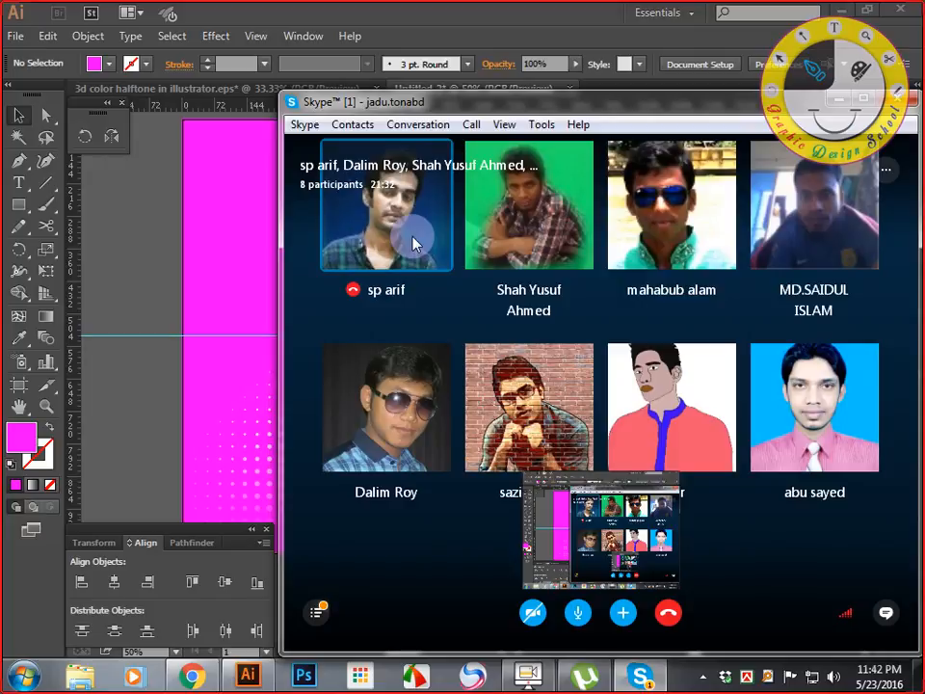
click(840, 101)
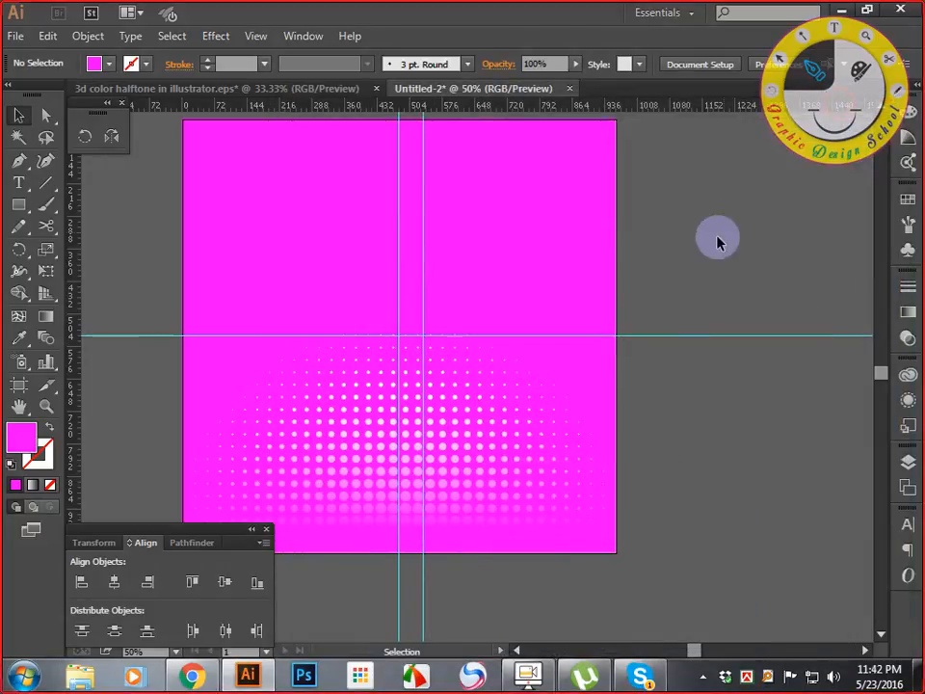
- Ungroup the black halftone circle beside the artboard into separate dots and deselect everything
drag(413, 515, 757, 513)
drag(365, 394, 536, 499)
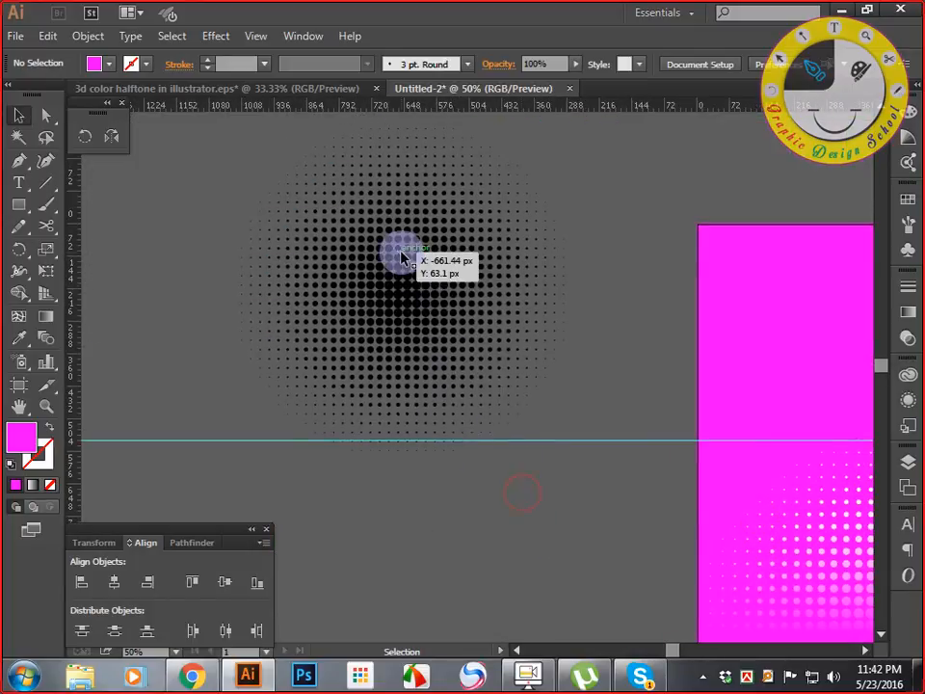
click(399, 252)
right_click(401, 253)
click(454, 359)
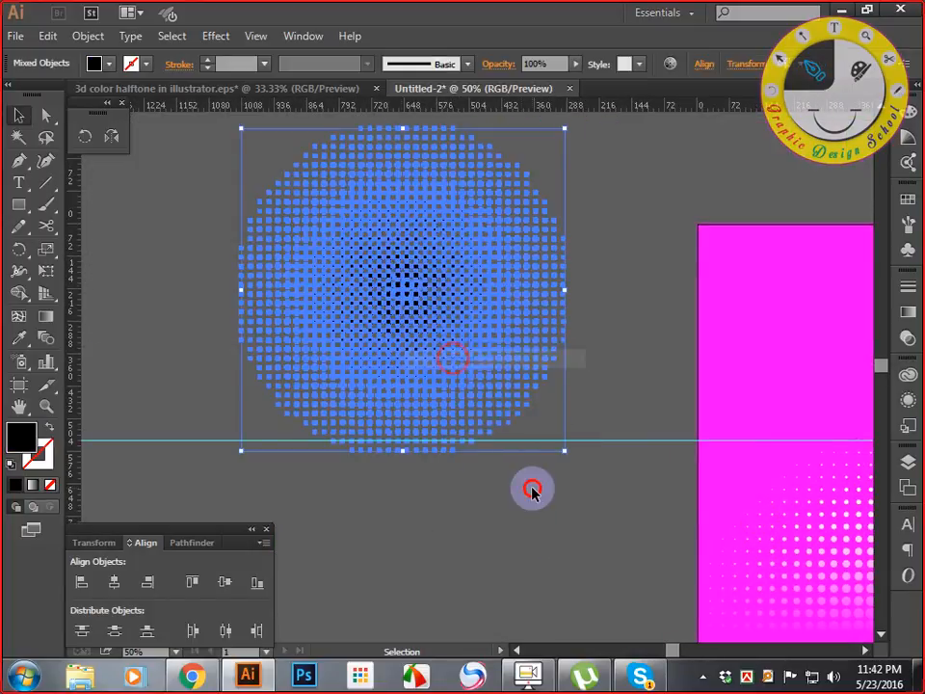
click(533, 490)
- Fill a single dot just to the right of the black halftone circle's centre with the bright red swatch
click(527, 387)
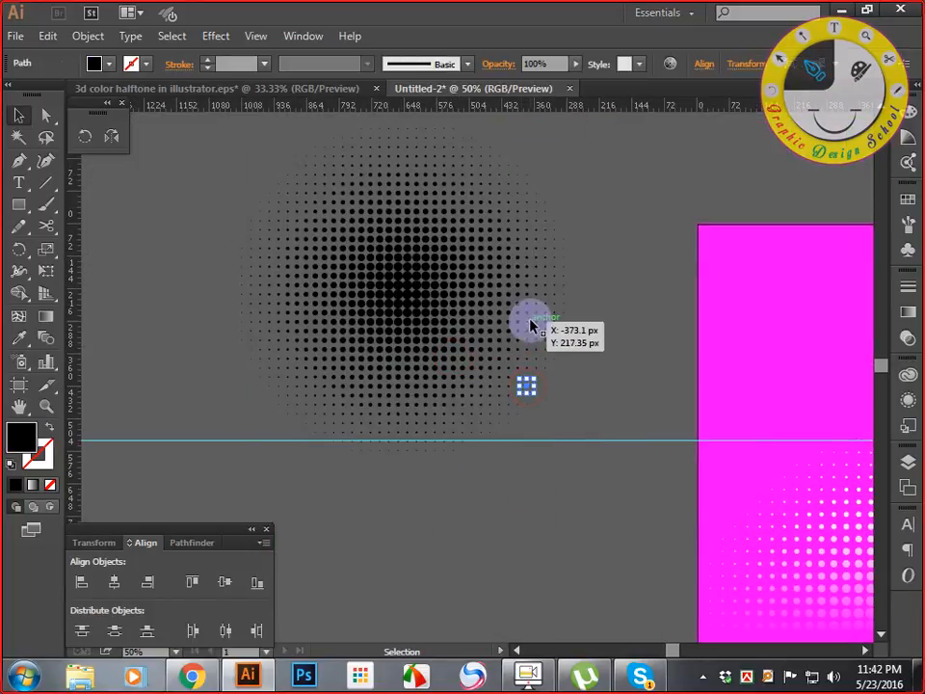
click(529, 322)
click(471, 304)
click(424, 295)
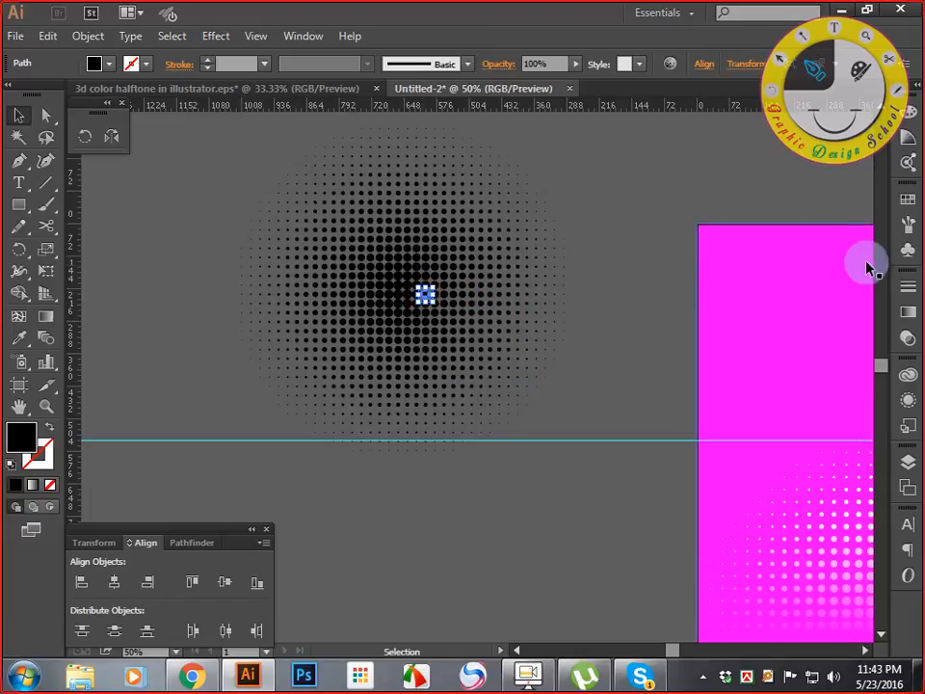
click(906, 200)
click(707, 240)
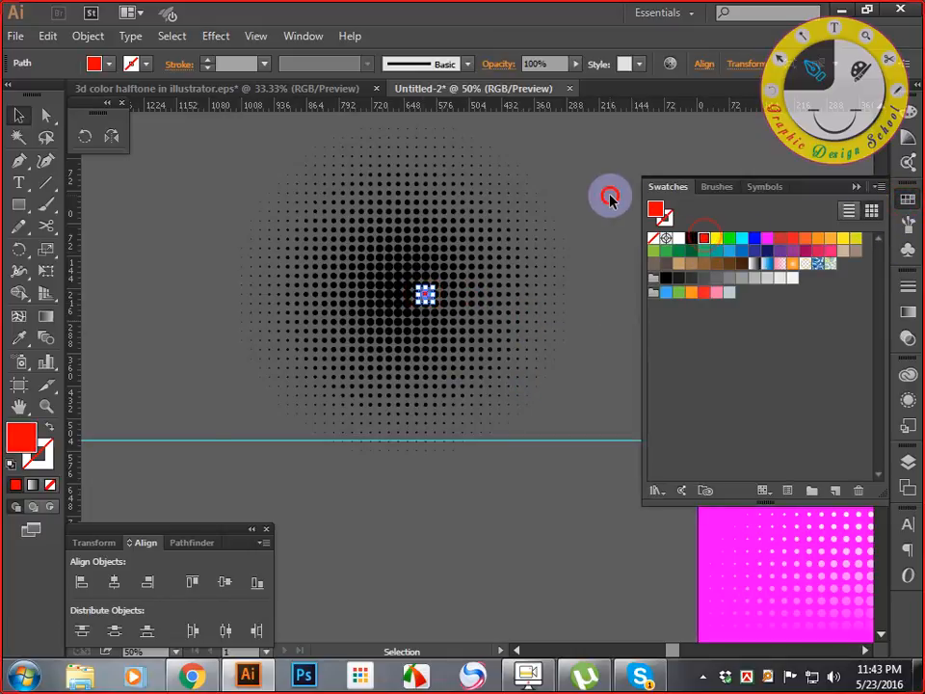
click(580, 206)
- Fill one dot above the single red dot with cyan and a smaller dot farther up and to the right with magenta
click(444, 249)
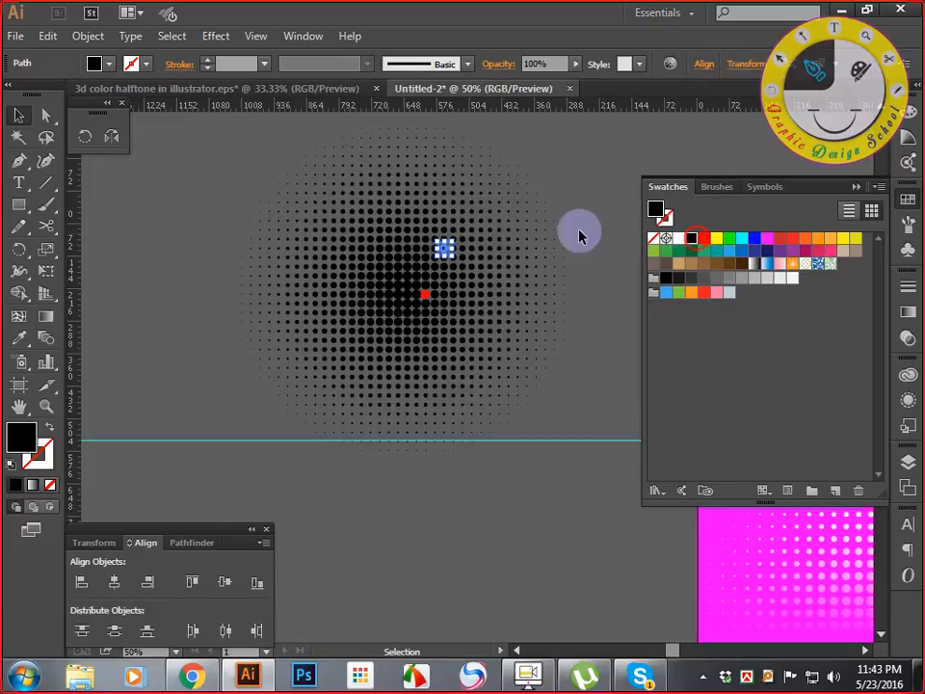
click(742, 239)
click(665, 186)
click(500, 220)
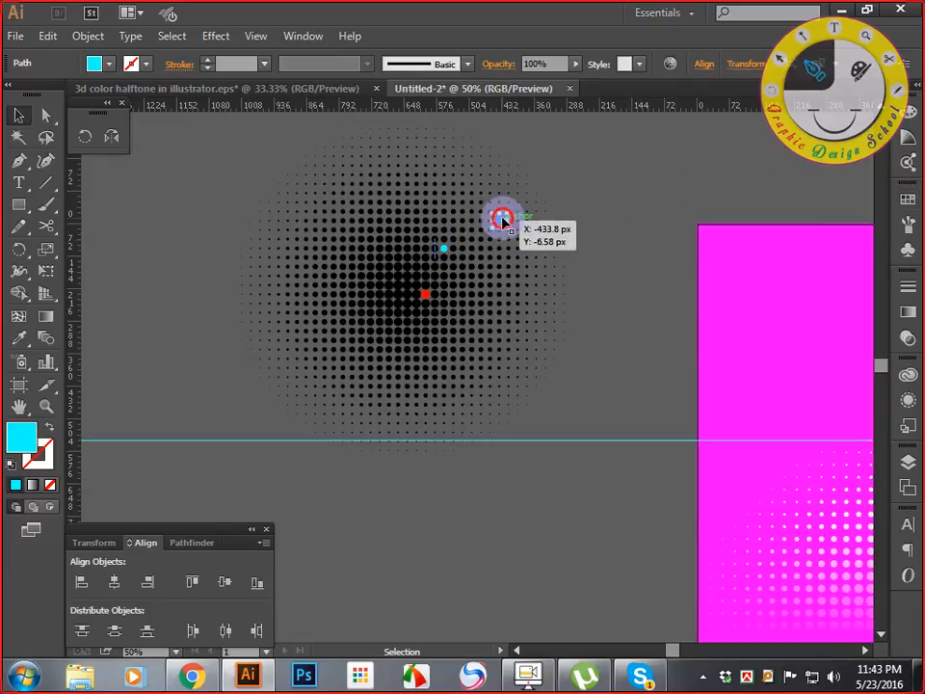
click(906, 200)
click(768, 240)
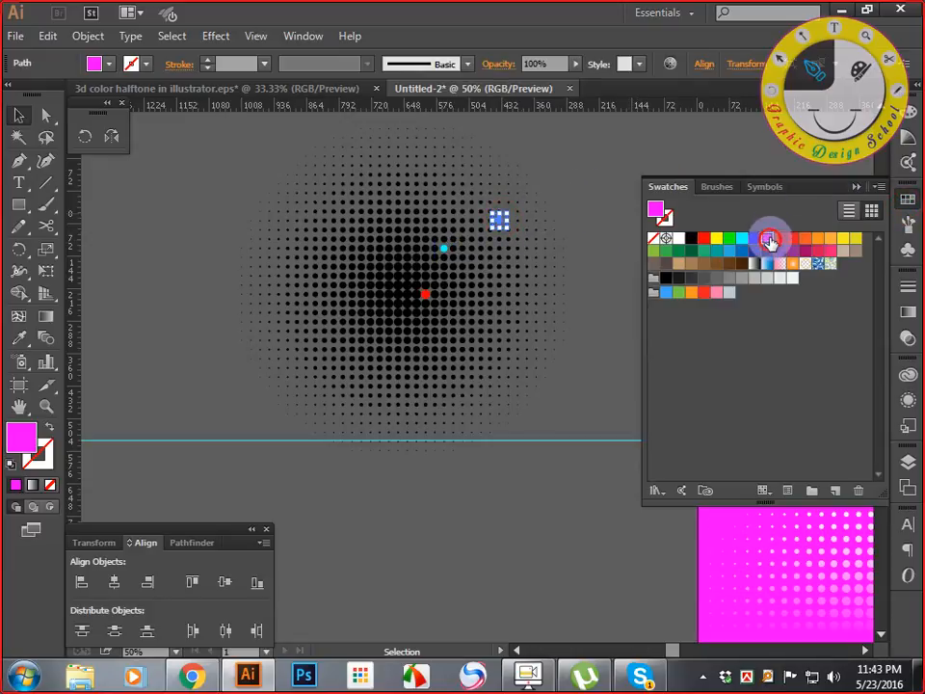
click(651, 155)
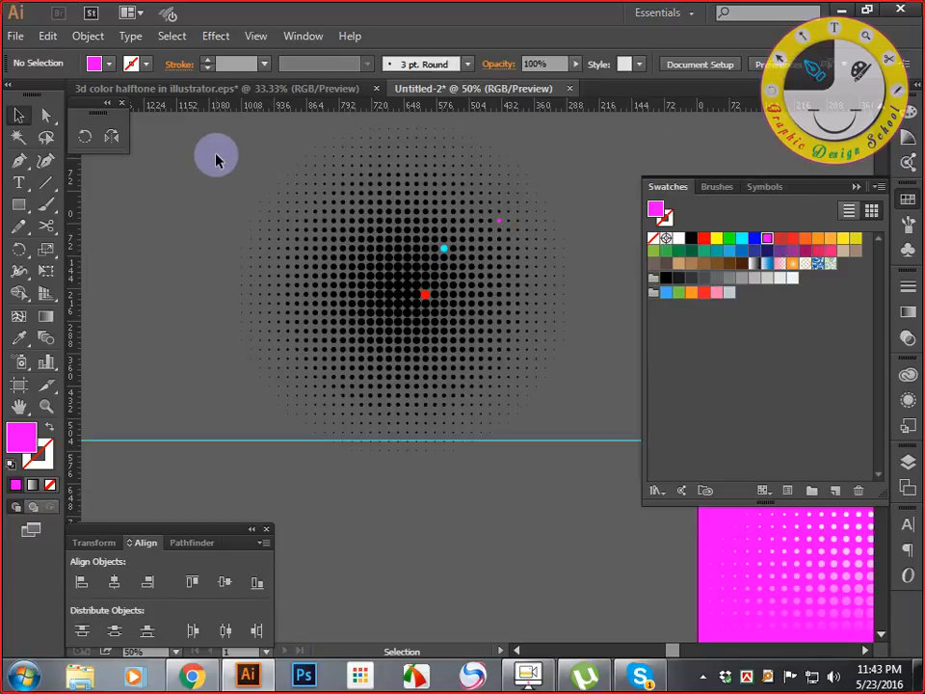
- Fill a band of dot rows in the upper part of the halftone circle with red and a band across its middle with blue
drag(219, 155, 600, 211)
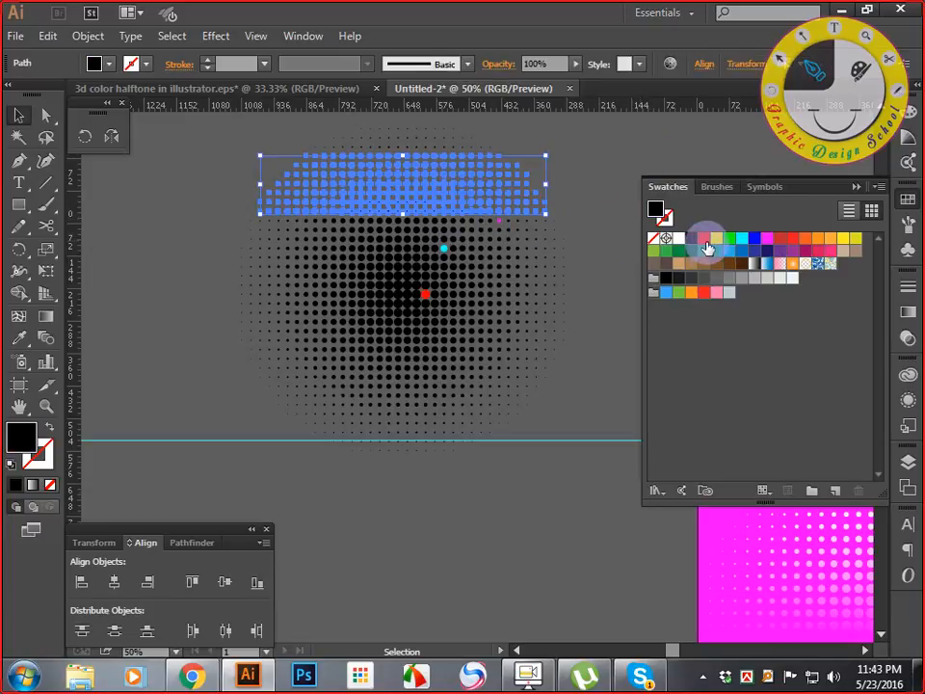
click(705, 238)
click(609, 152)
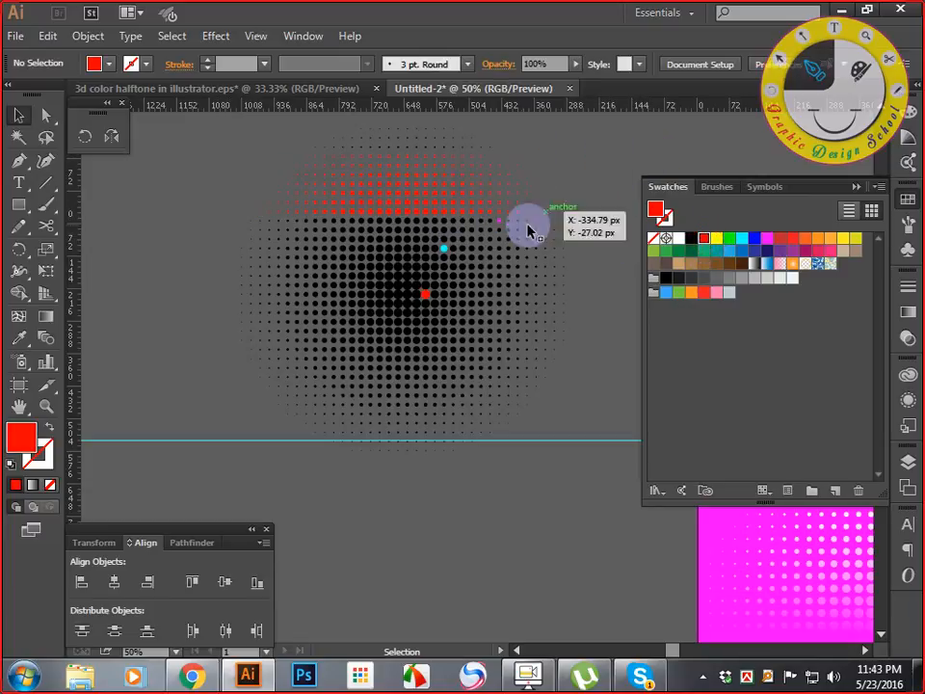
drag(226, 260, 576, 333)
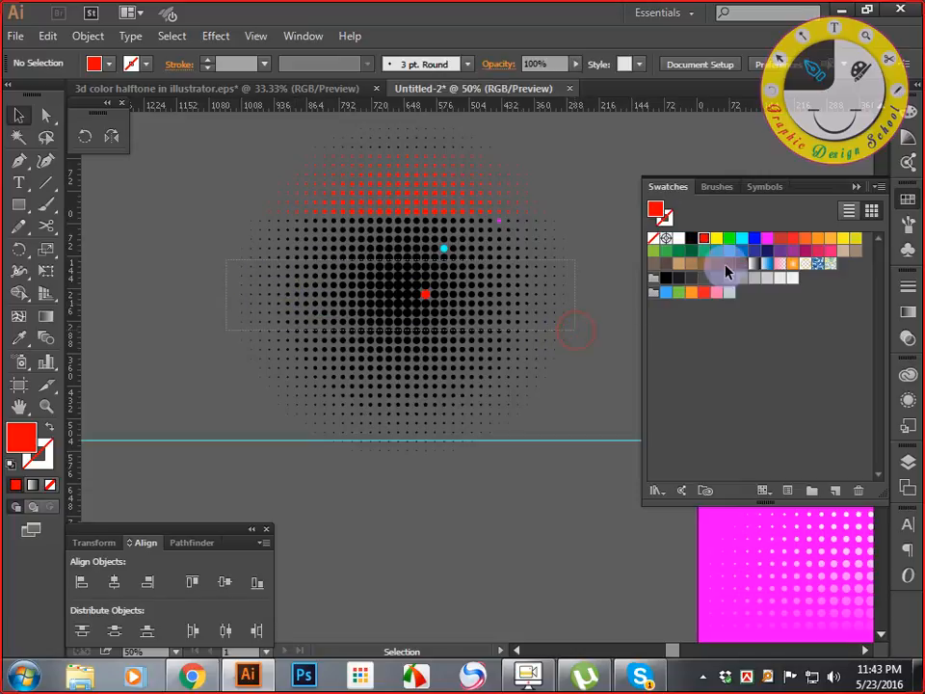
click(742, 249)
click(549, 472)
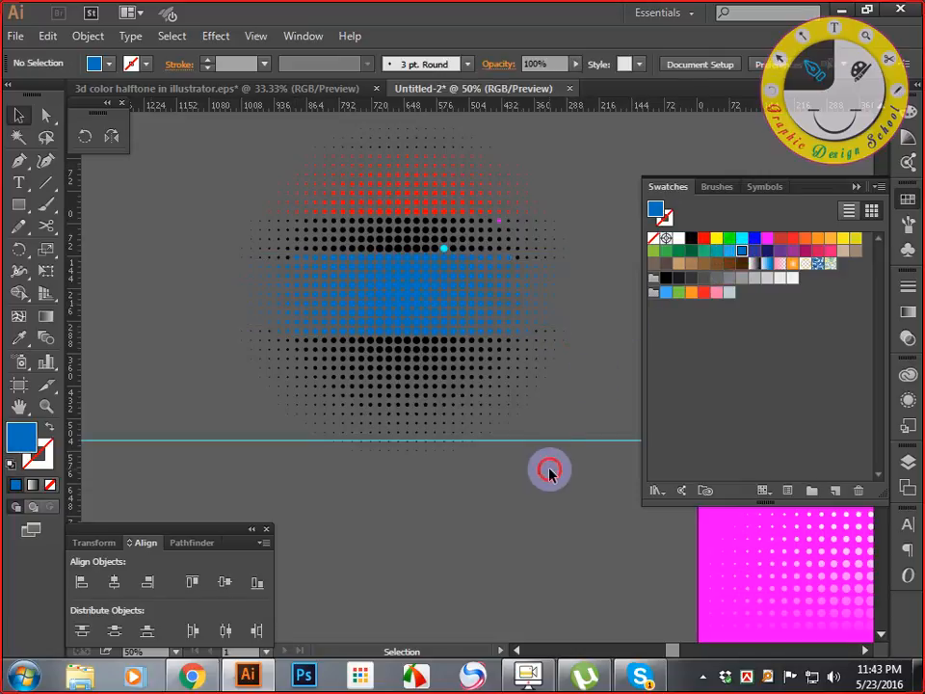
drag(549, 470, 466, 502)
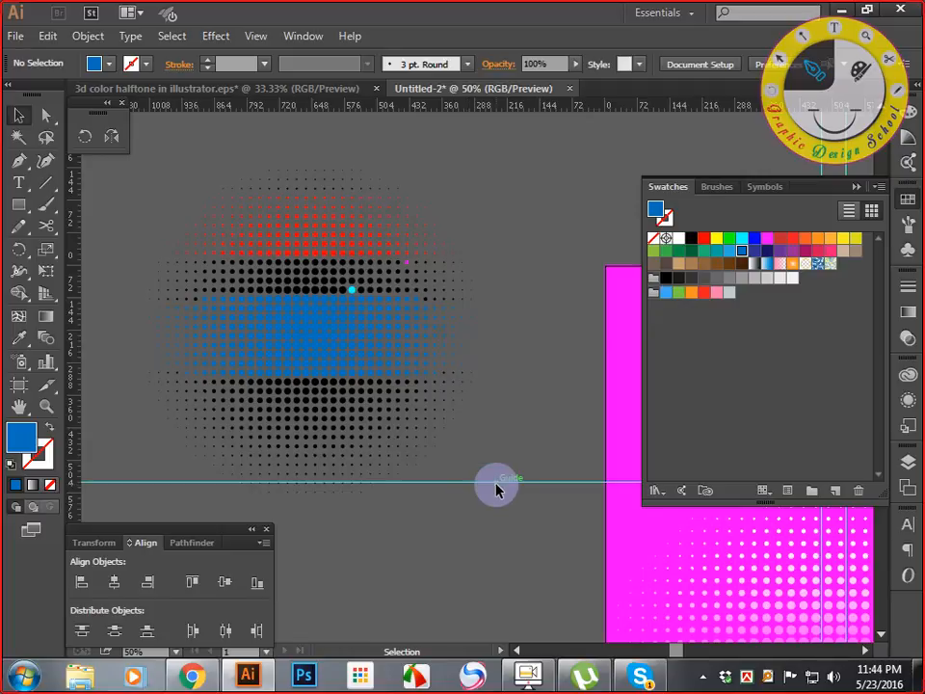
- Minimize Illustrator and refresh the Windows desktop
click(835, 10)
right_click(577, 113)
click(638, 188)
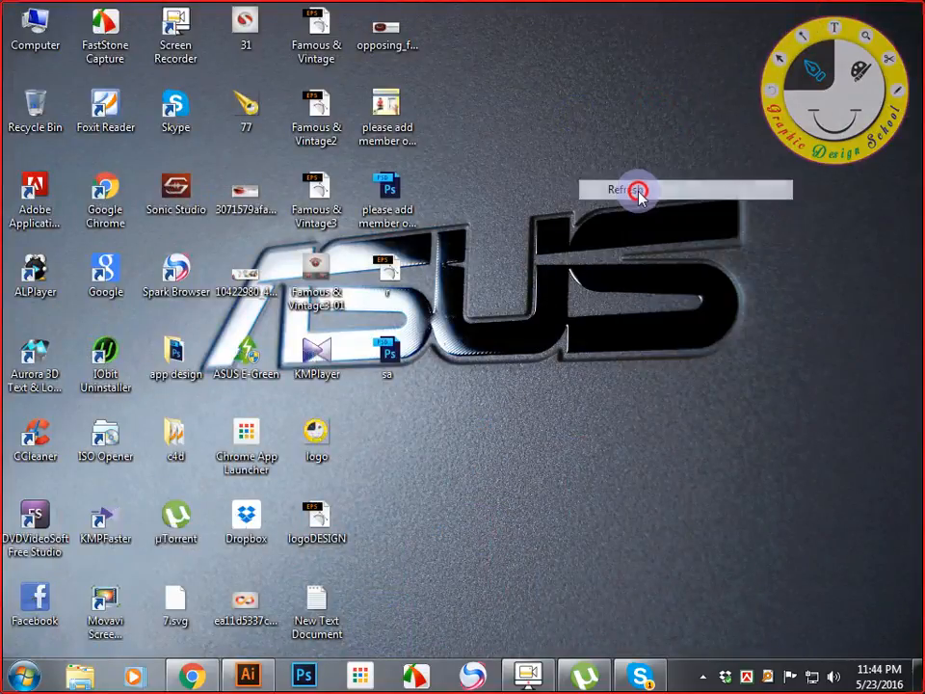
- Switch to Chrome, look over the beginning of the Graphic Design school Facebook group page, and minimize the browser
click(192, 675)
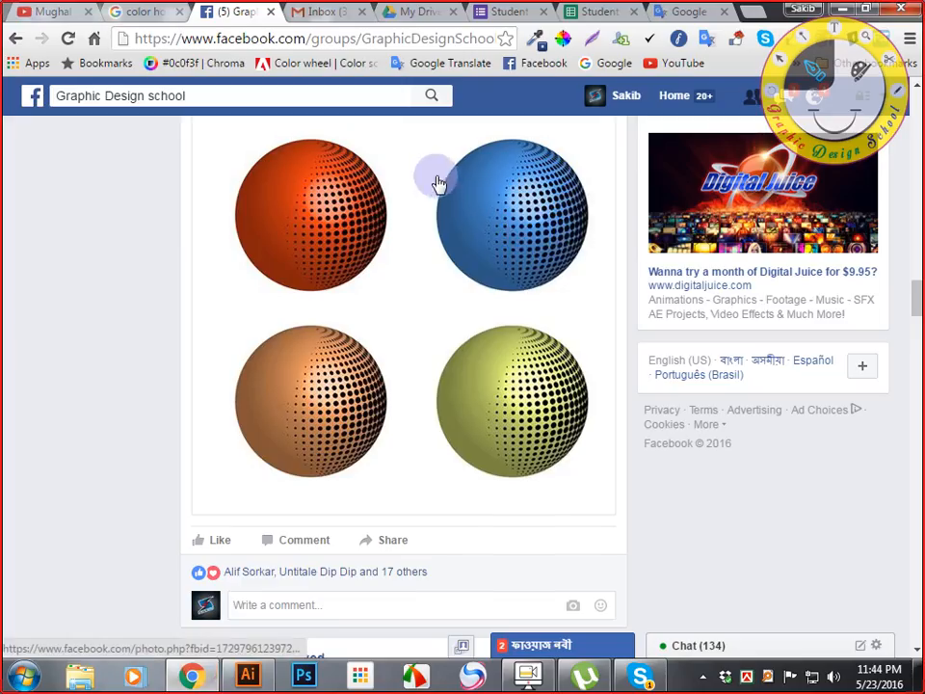
scroll(453, 289, up, 10)
scroll(446, 323, up, 15)
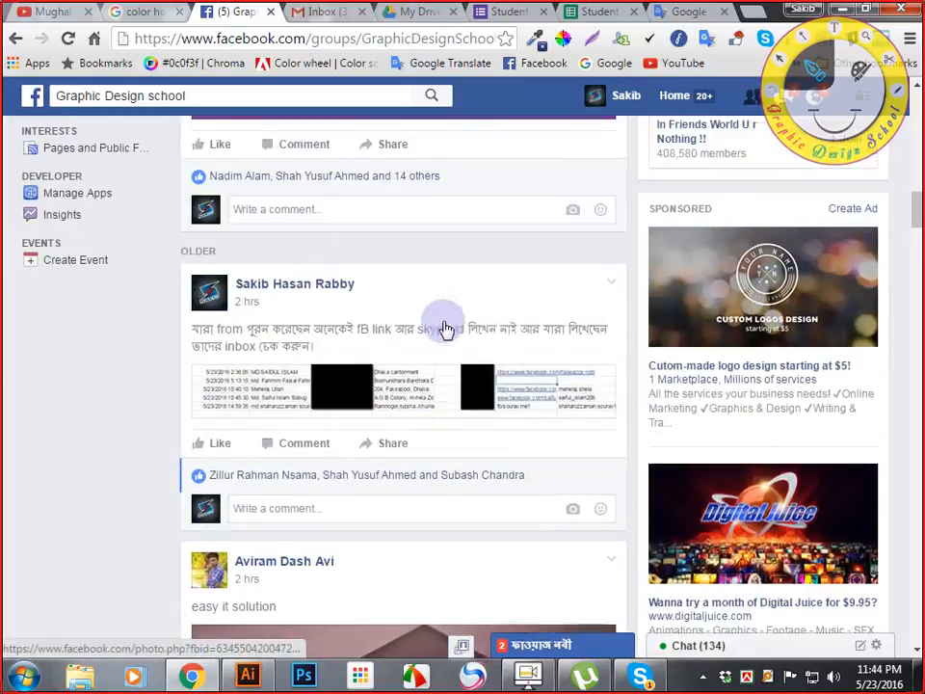
scroll(430, 377, up, 3)
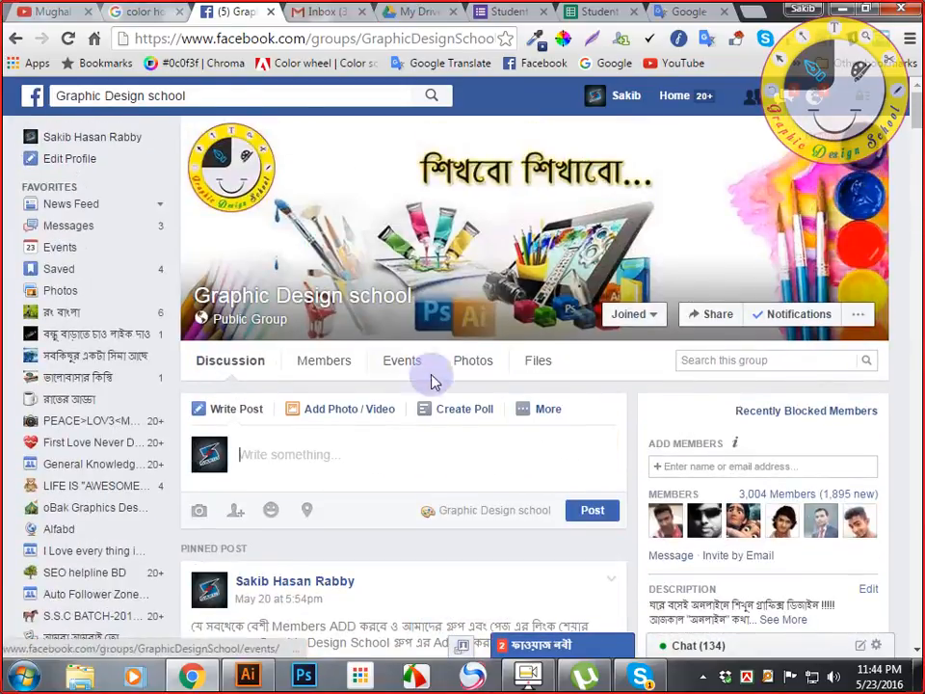
scroll(397, 447, down, 2)
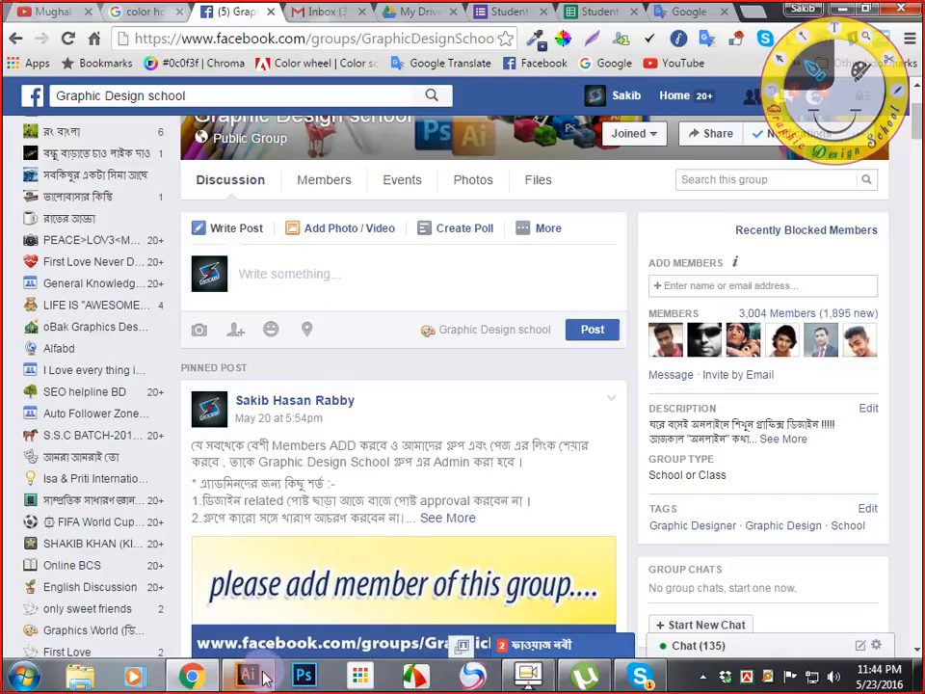
click(208, 678)
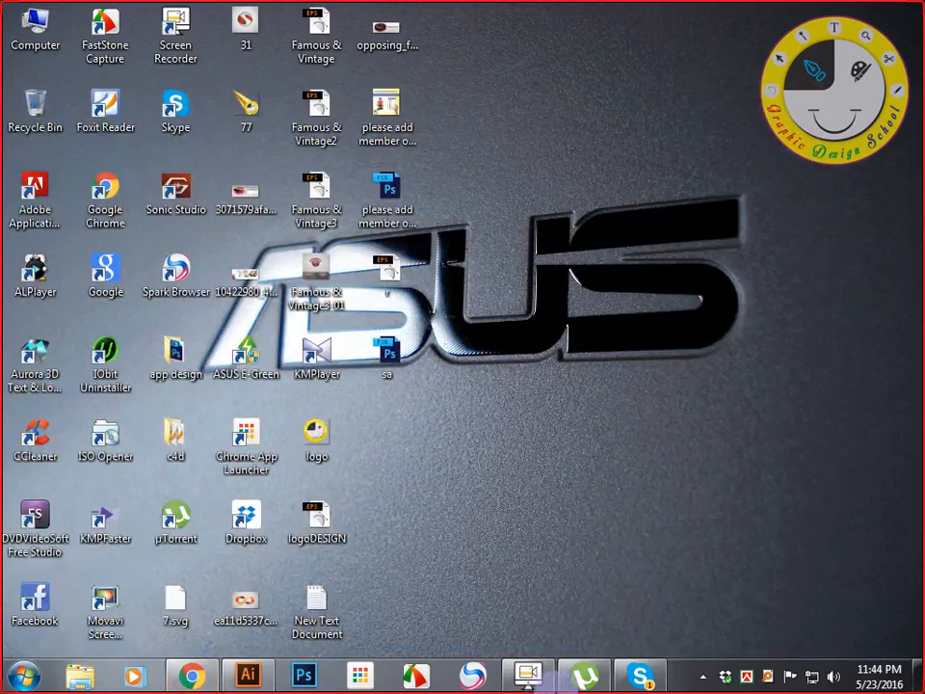